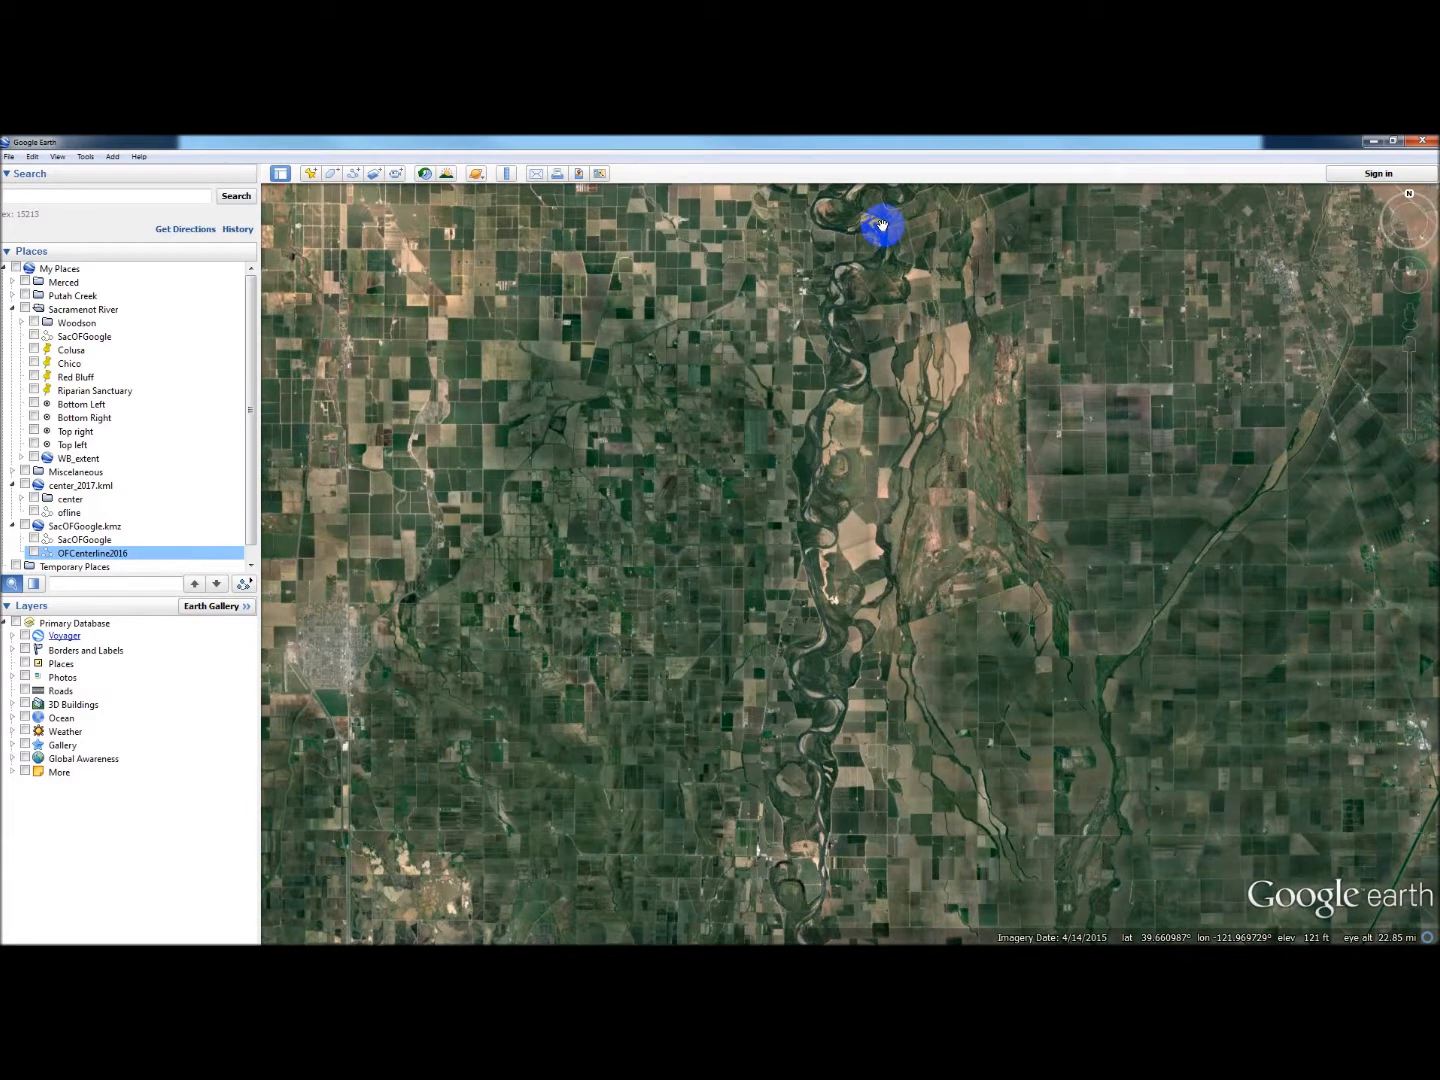
Step: Draw a three-point straight-segment path down the river valley between the northern and southern bends and save it as Path
left_click(355, 175)
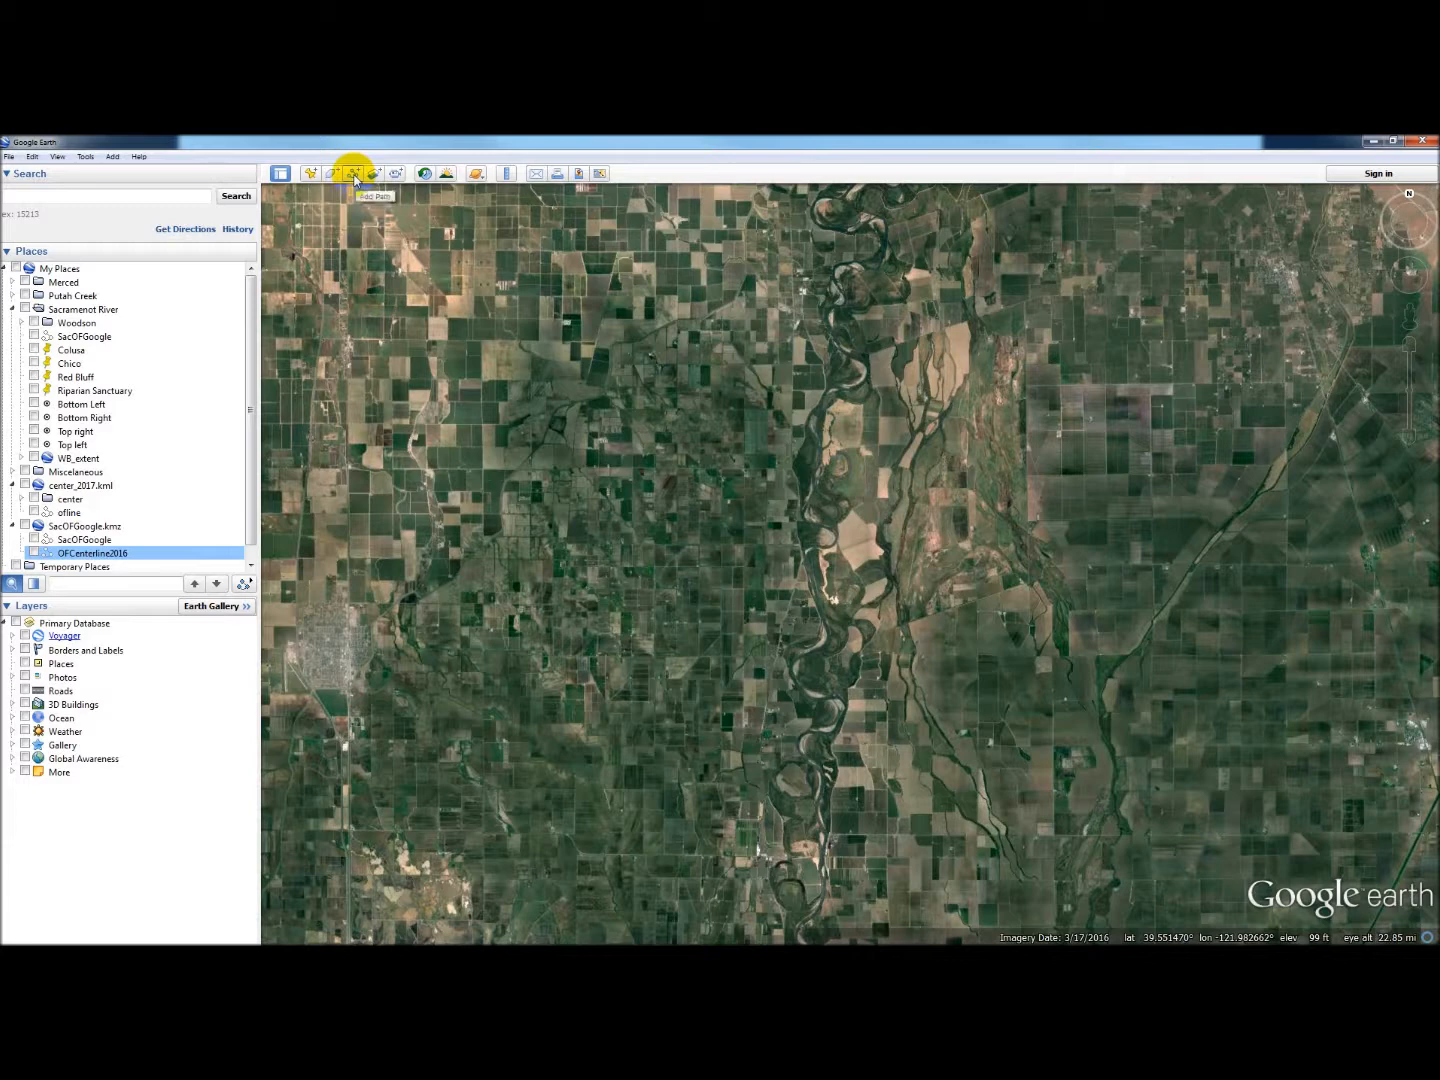
left_click(355, 177)
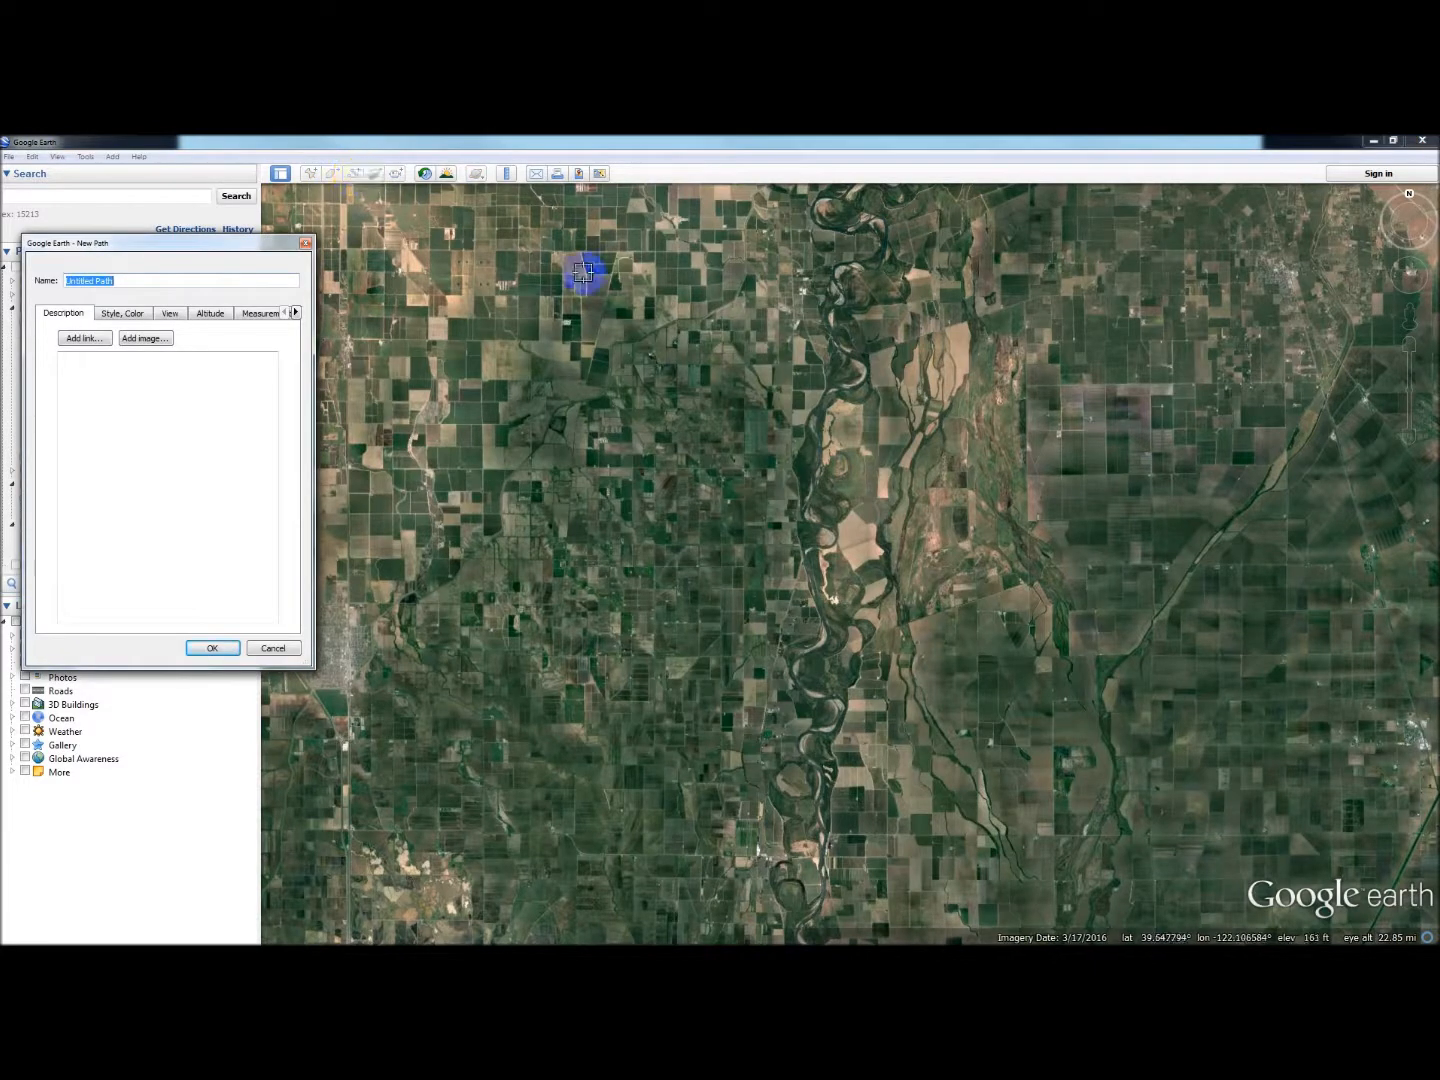
left_click(880, 232)
mouse_move(883, 240)
left_mouse_down()
mouse_move(869, 244)
mouse_move(823, 546)
mouse_move(819, 897)
left_mouse_up()
left_click_drag(122, 281, 60, 283)
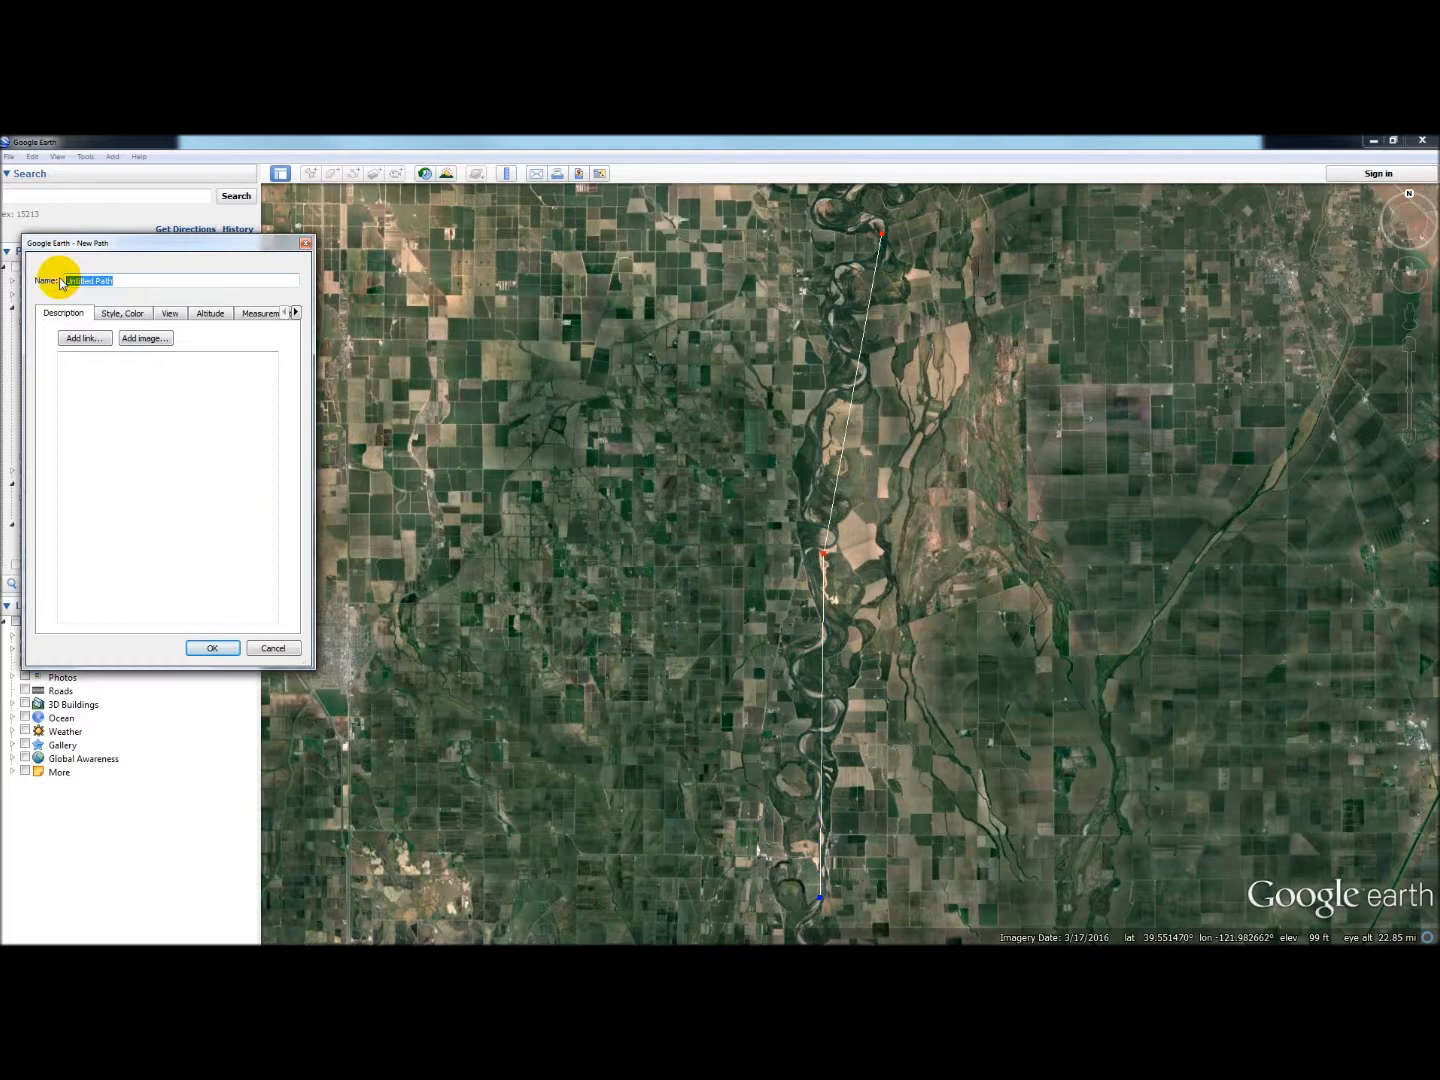
type("R")
key("Return")
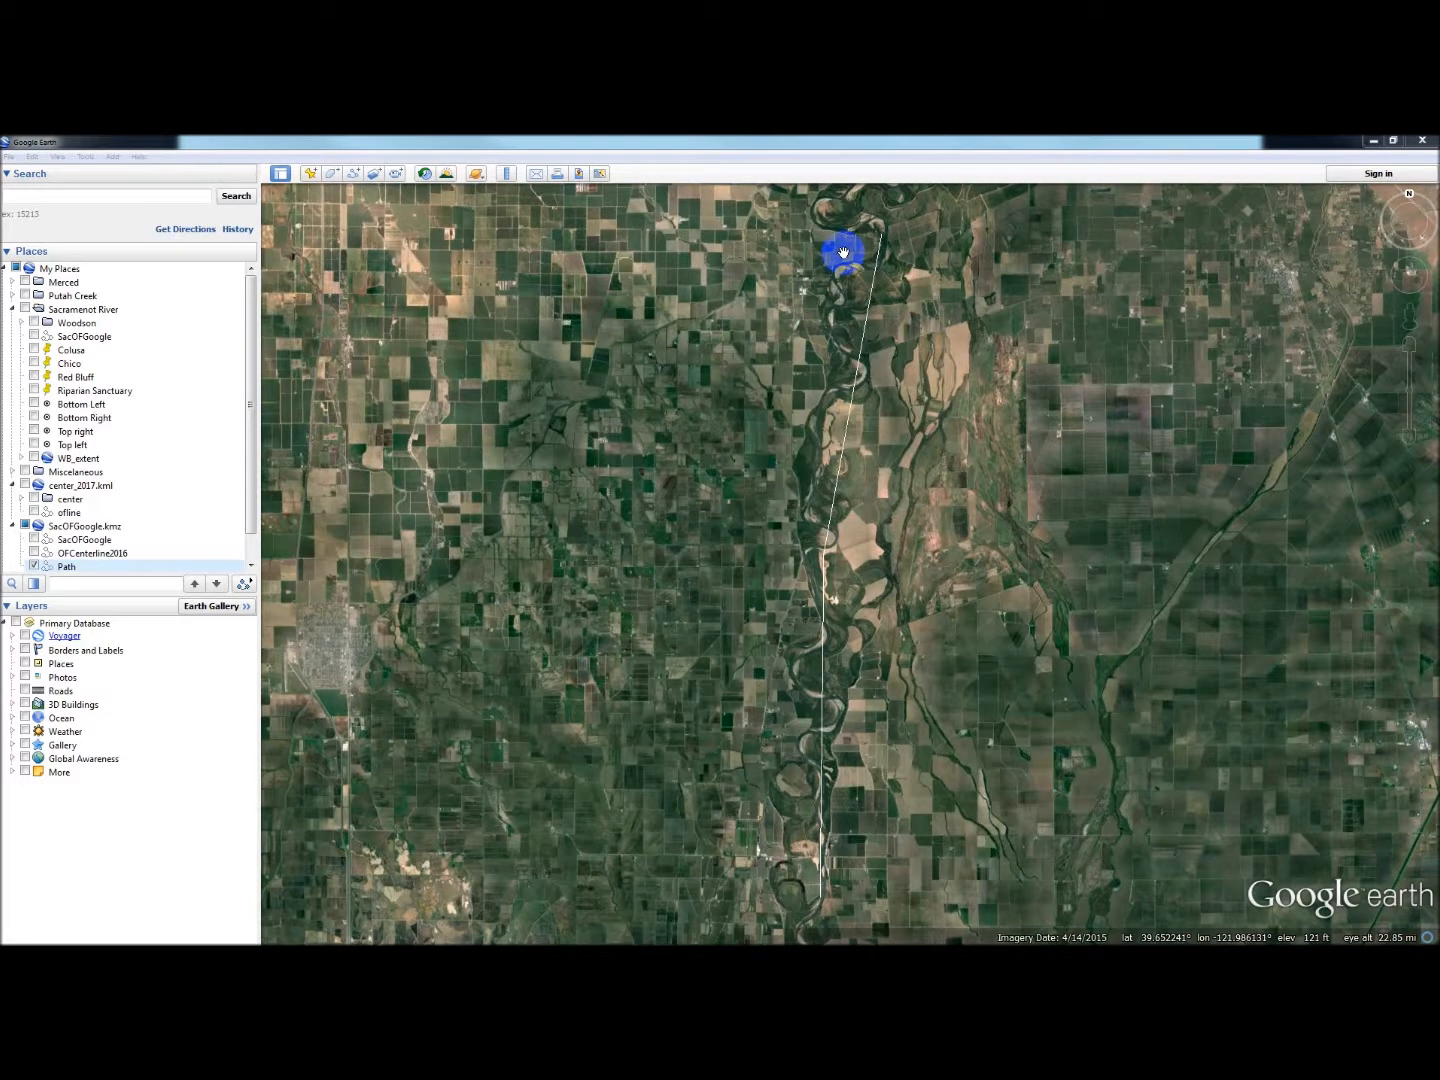
Step: Start a new path with its first point mid-channel in the river beside the north end of the saved path
left_click(872, 150)
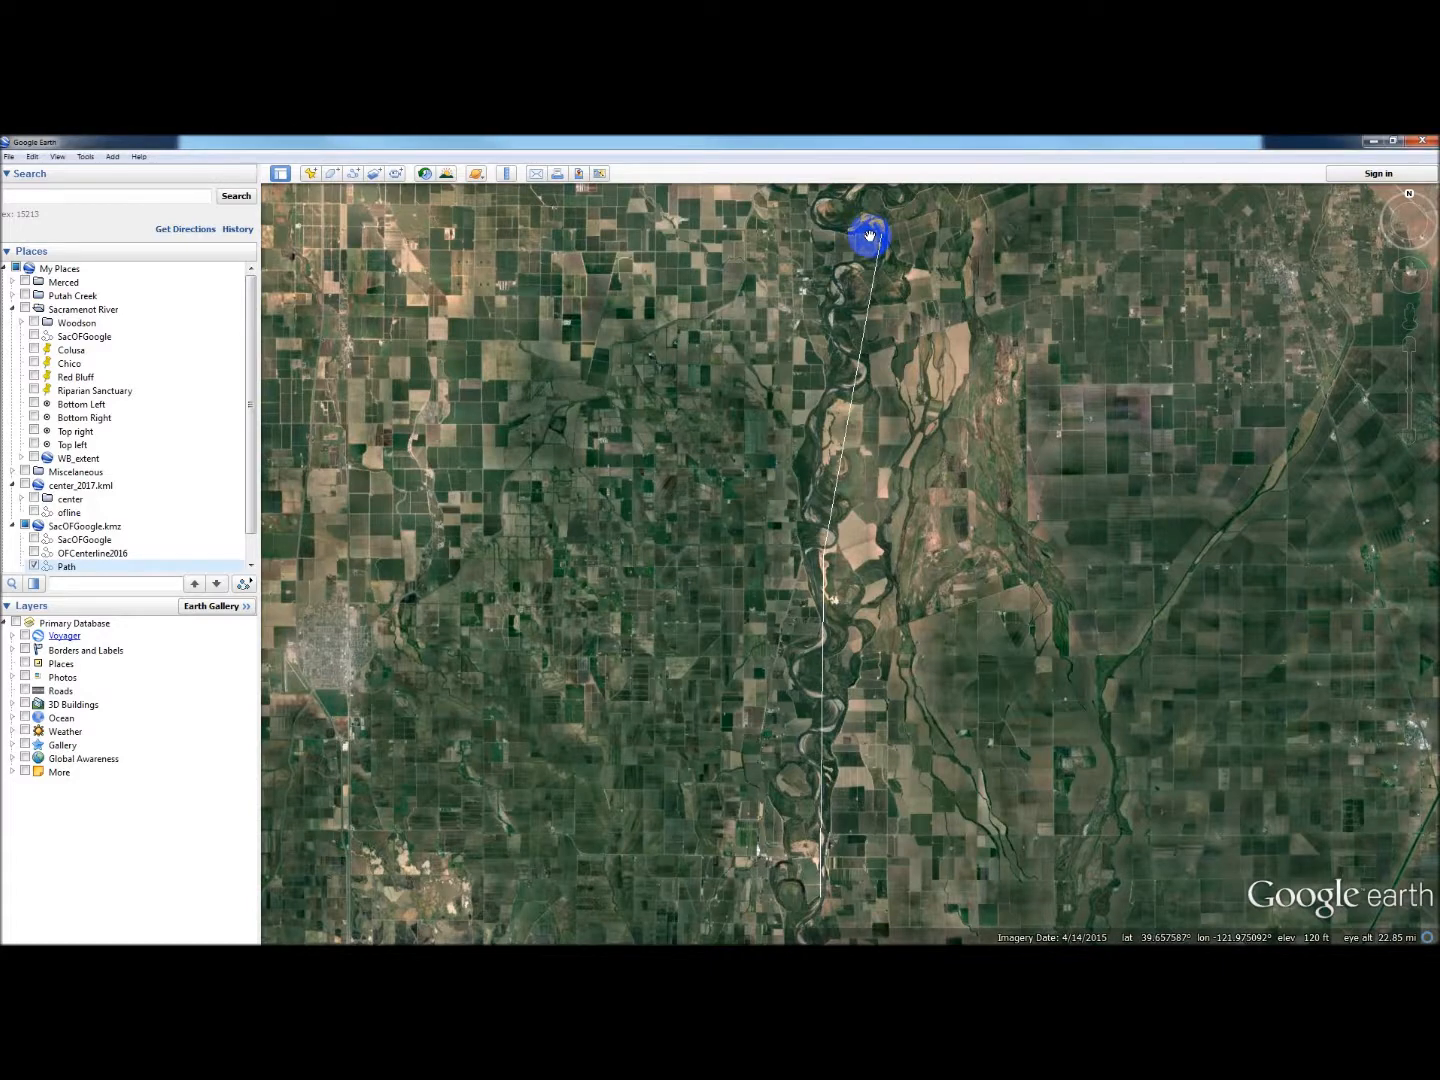
scroll(869, 236, "down", 1)
scroll(868, 236, "up", 1)
key("Down")
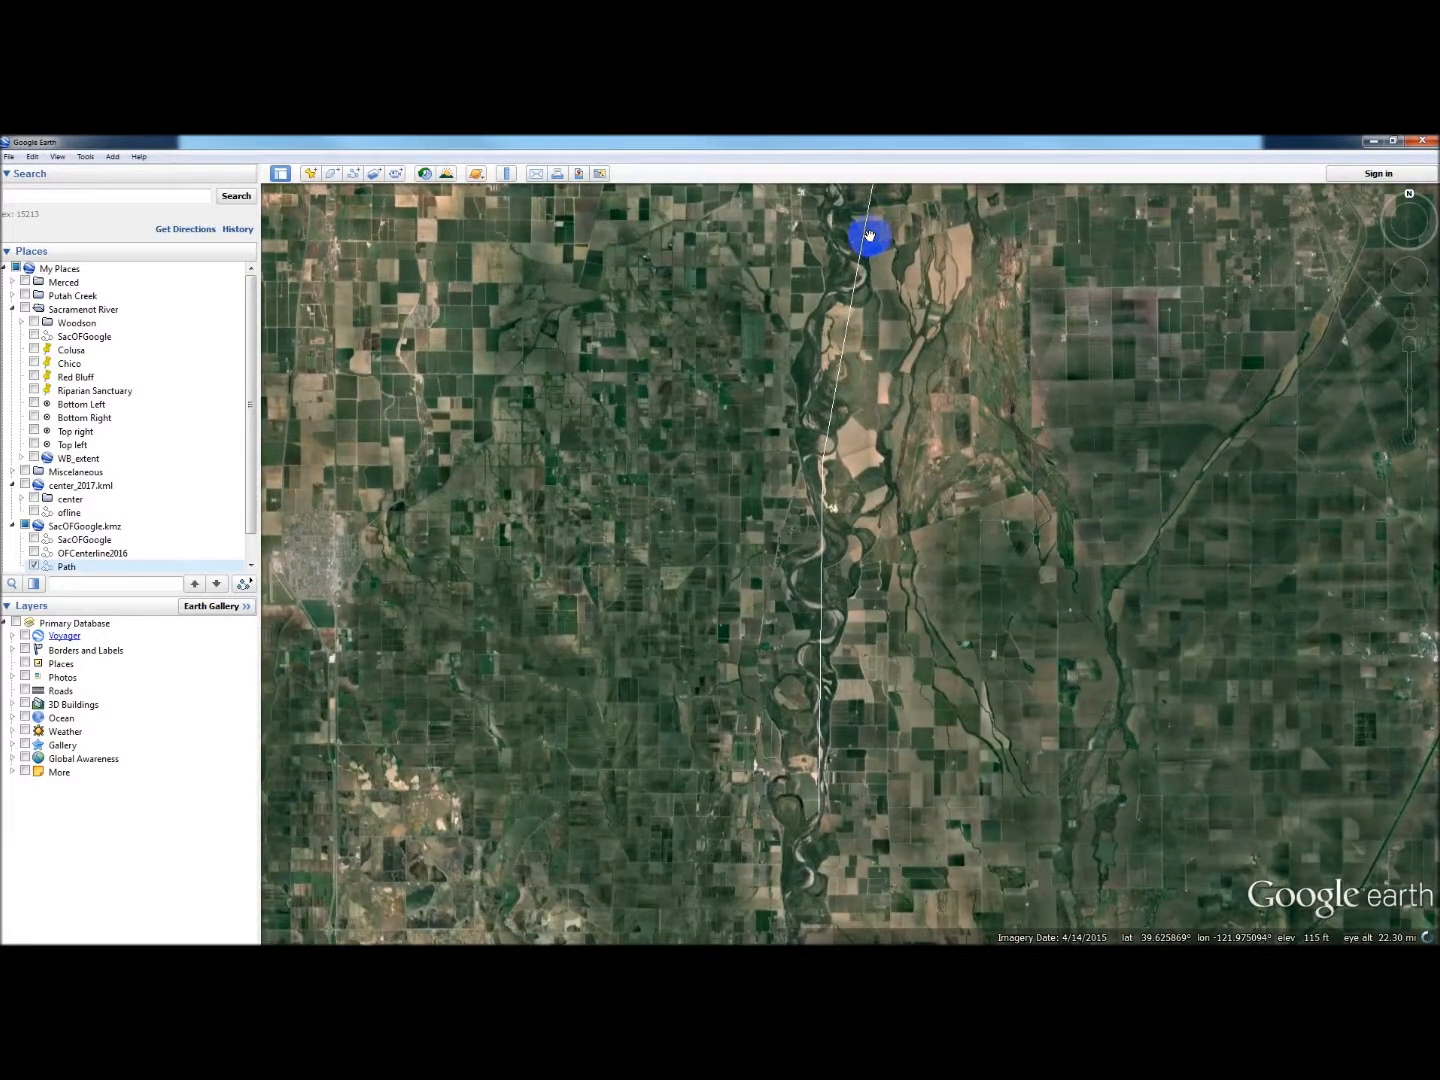
key("Up")
scroll(869, 237, "up", 2)
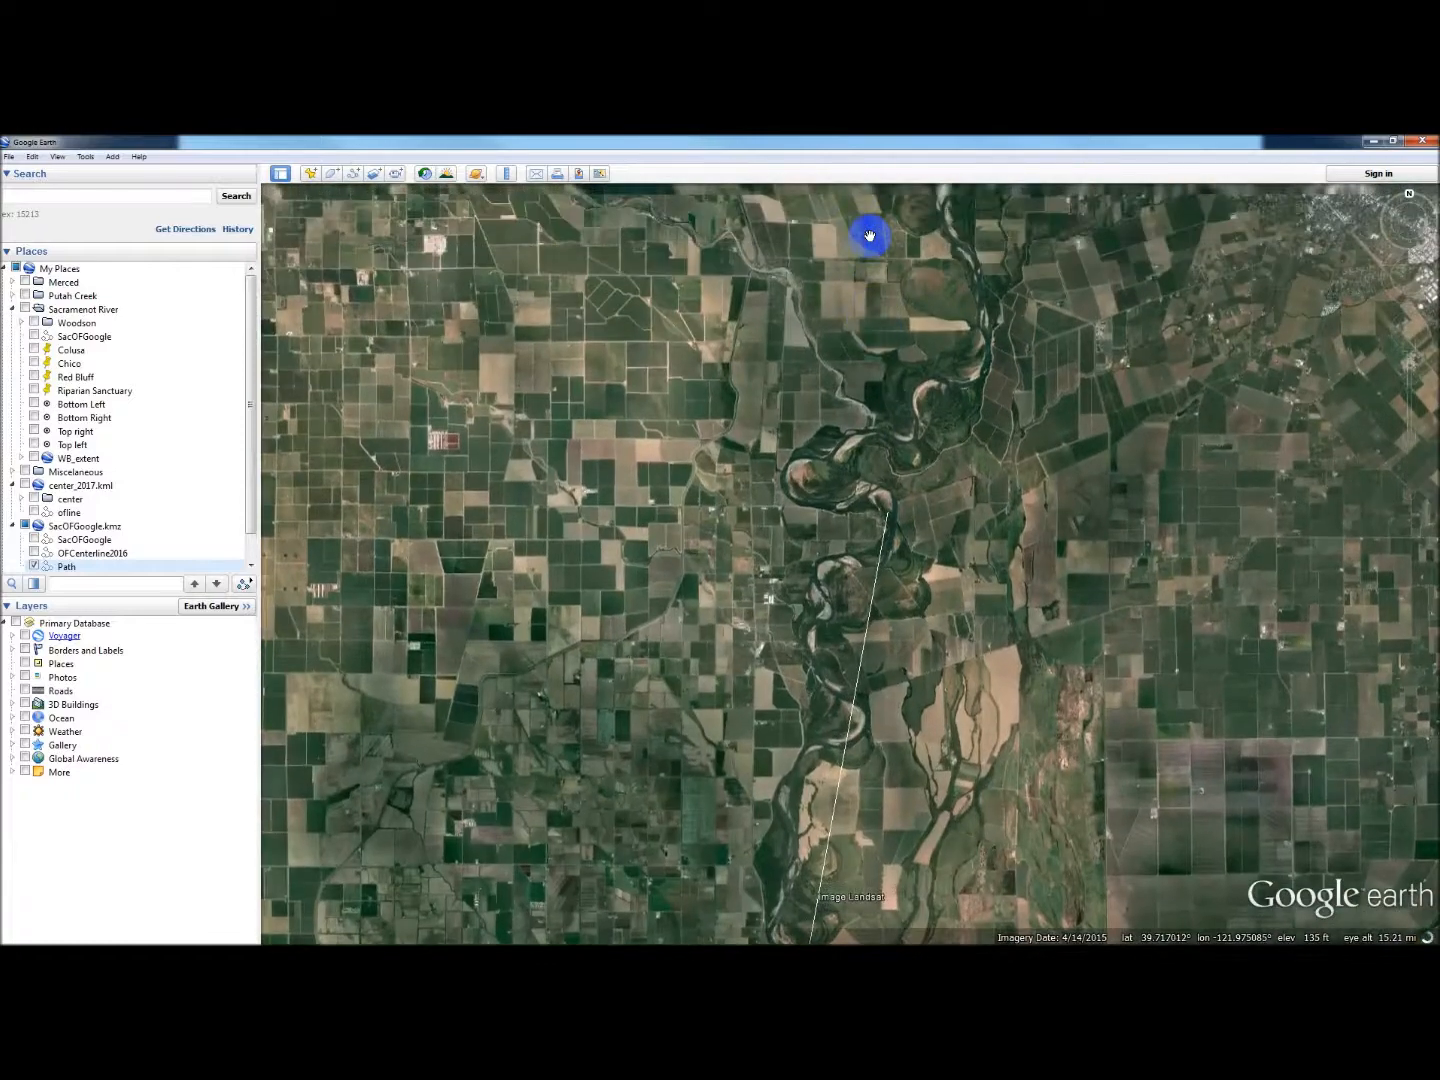
scroll(869, 237, "up", 2)
key("Down")
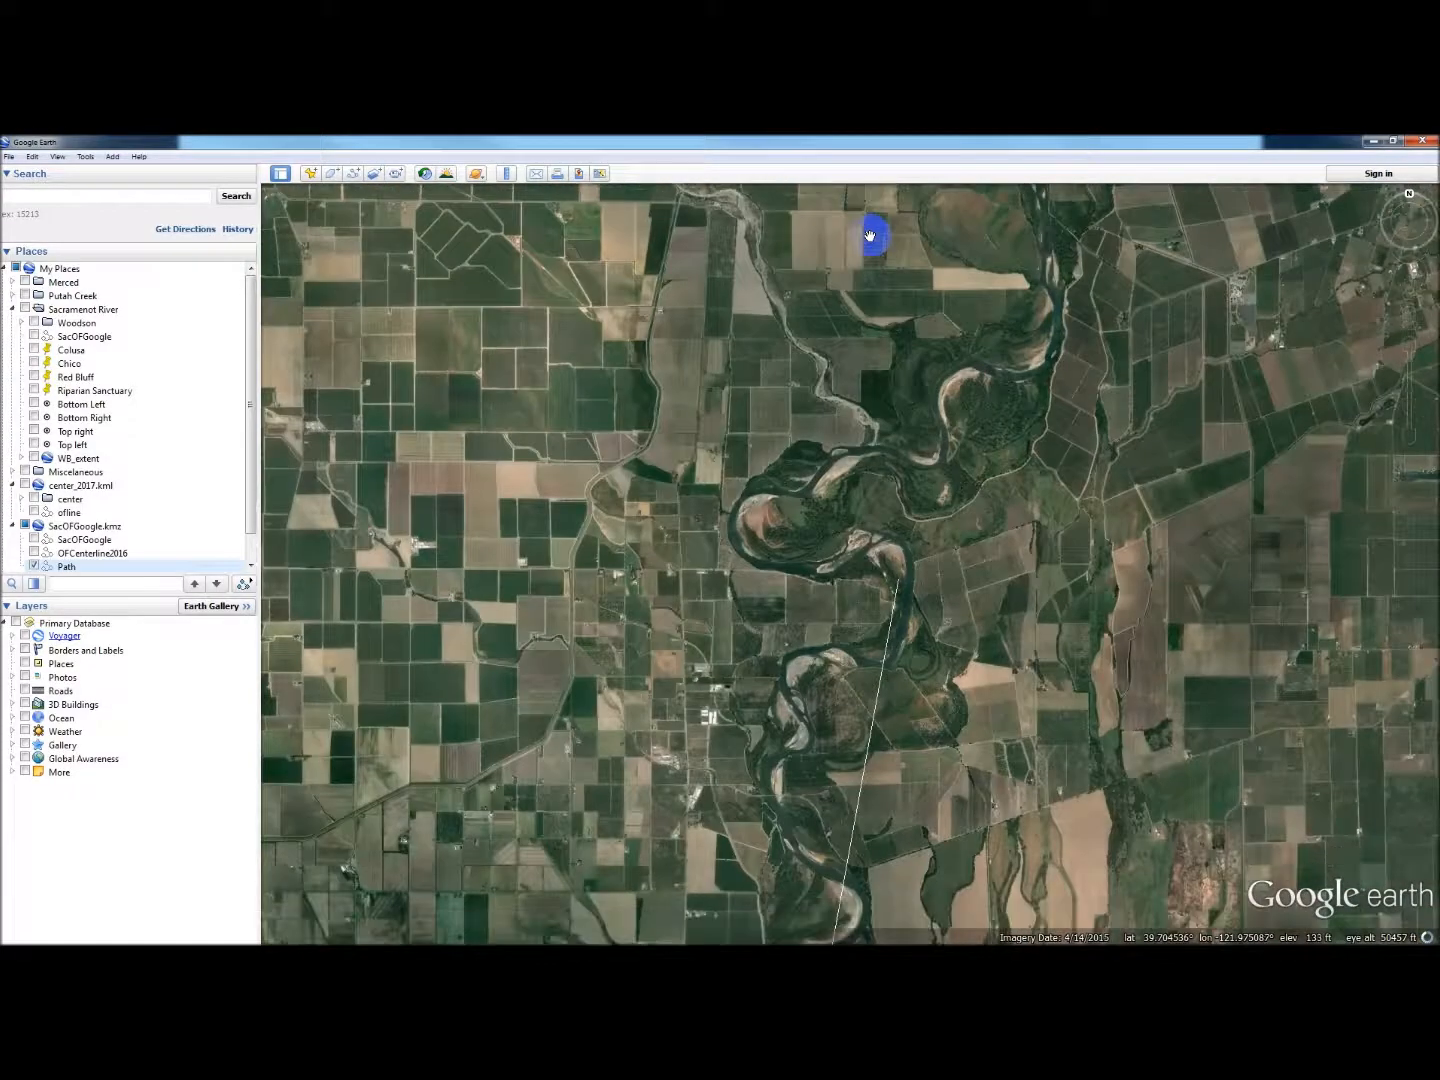
scroll(895, 630, "up", 4)
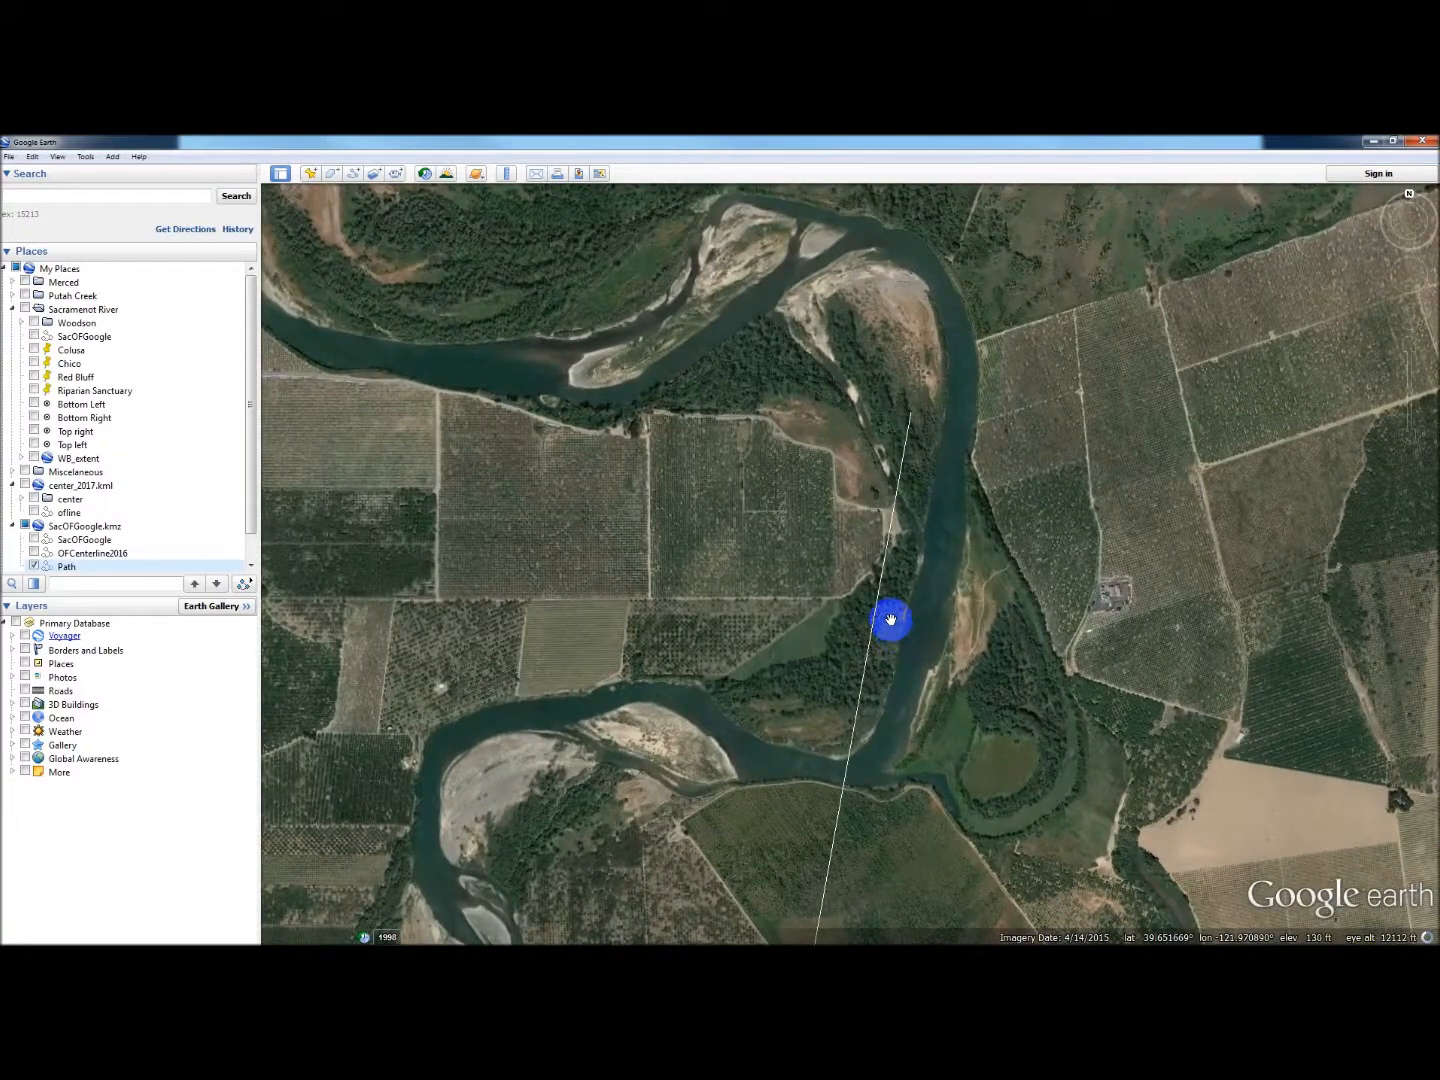
scroll(893, 626, "up", 1)
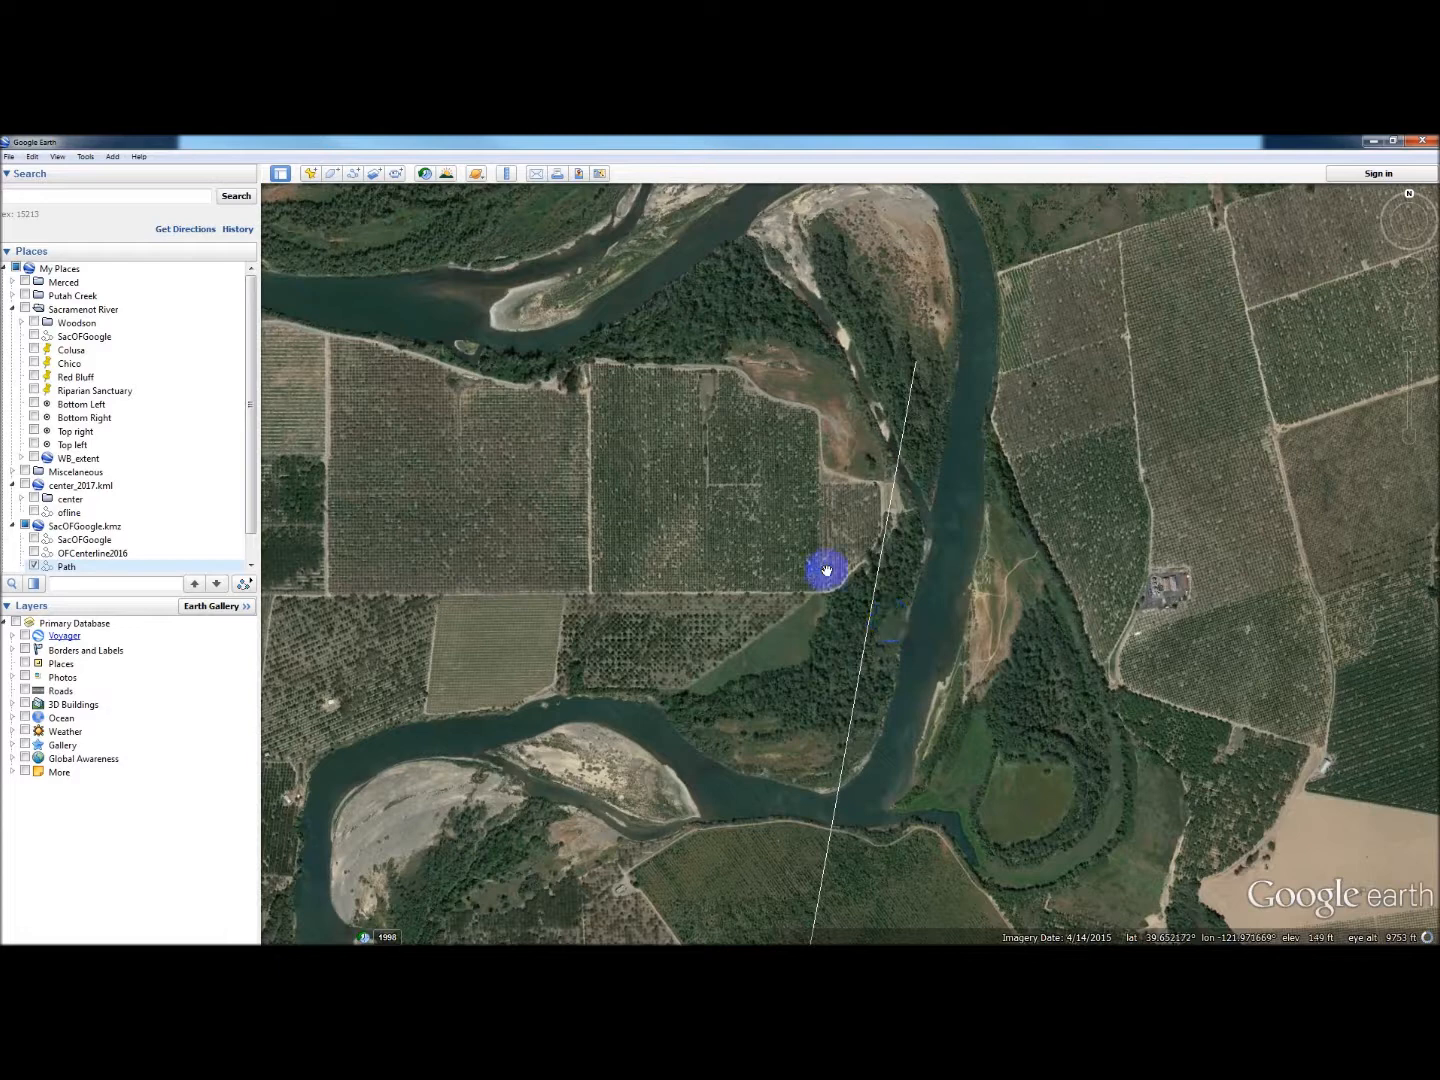
left_click(353, 176)
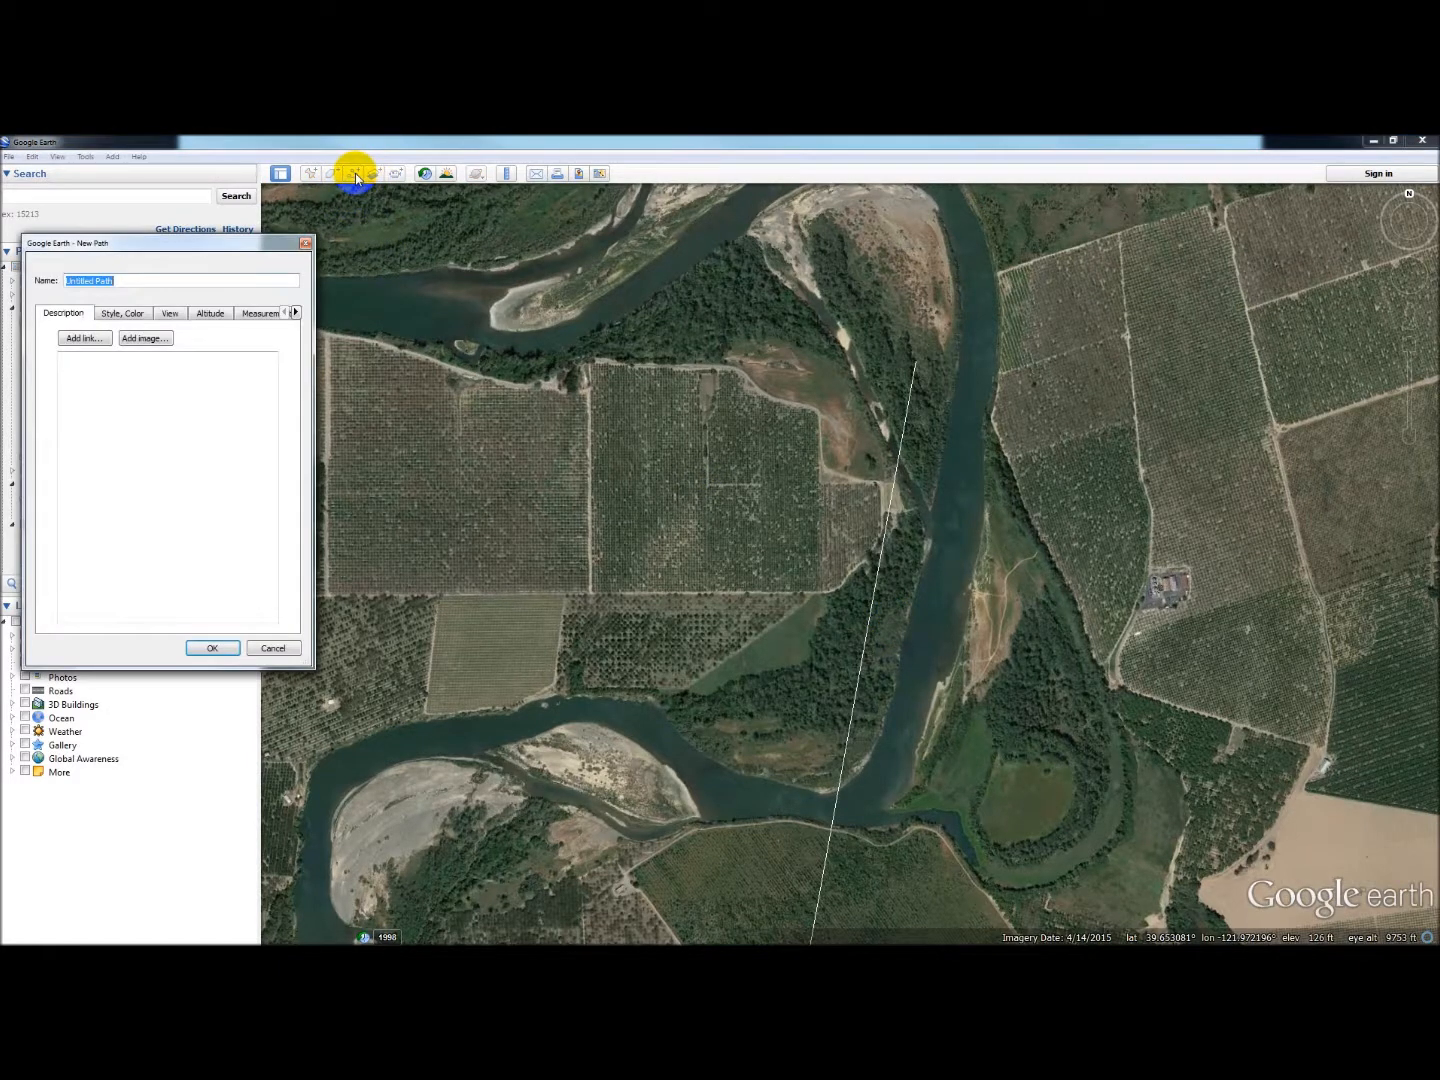
left_click(976, 294)
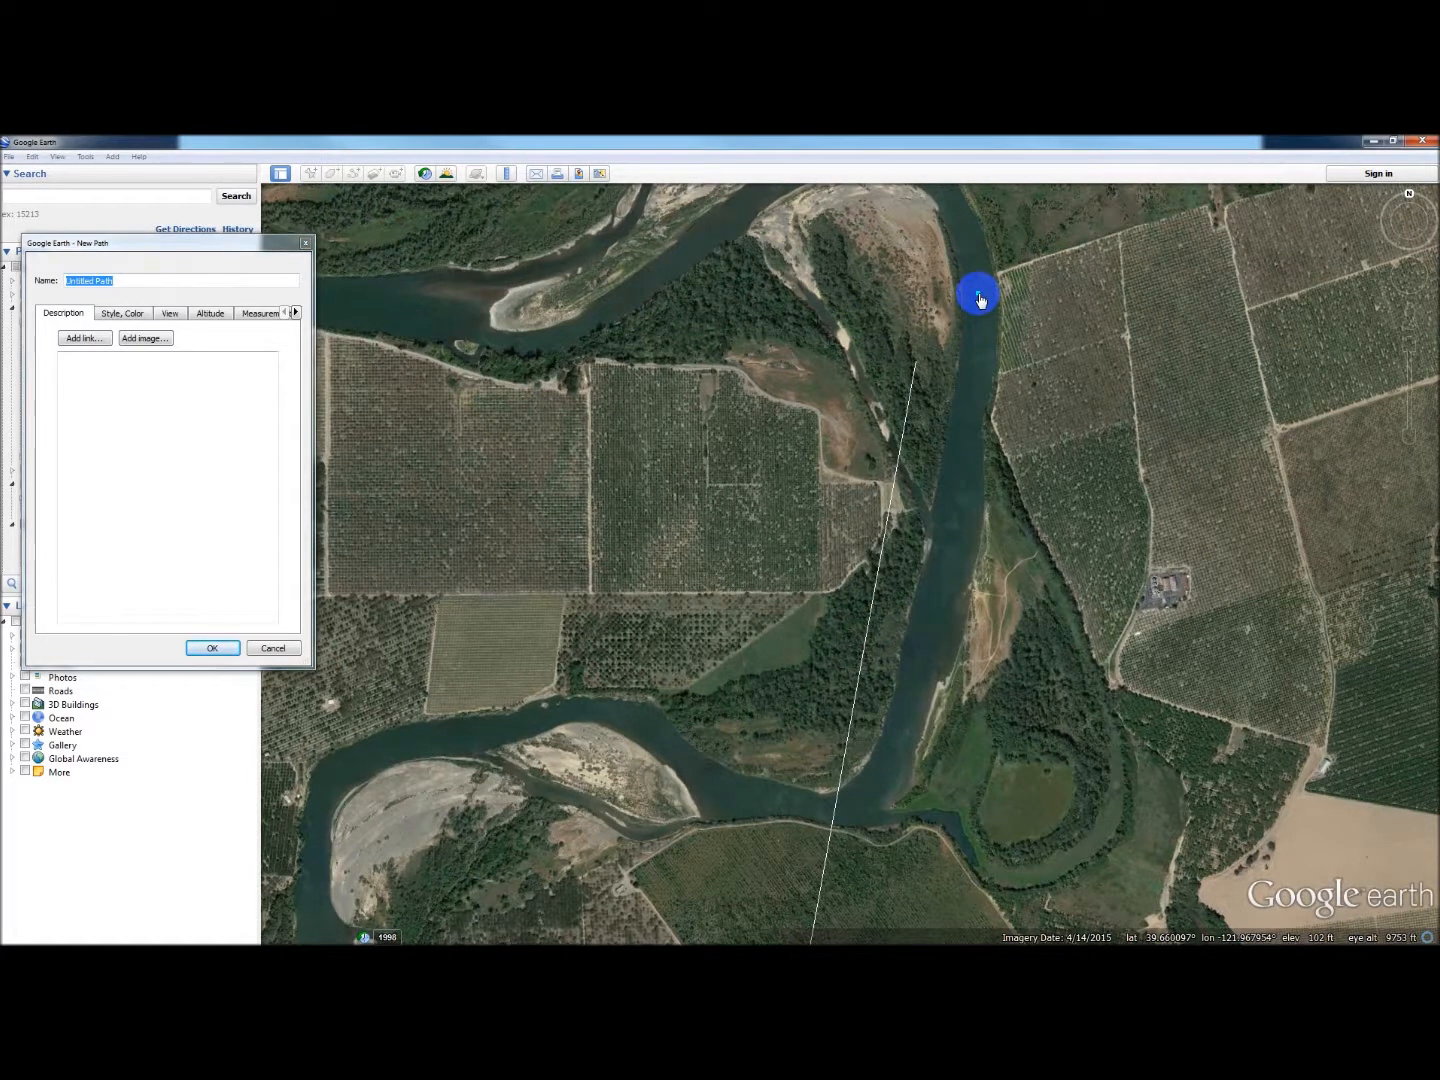
Step: Trace the river centerline with closely spaced points south along the straight reach to the sharp westward bend
left_click(977, 320)
left_click(978, 358)
left_click(976, 383)
left_click(971, 421)
left_click(965, 456)
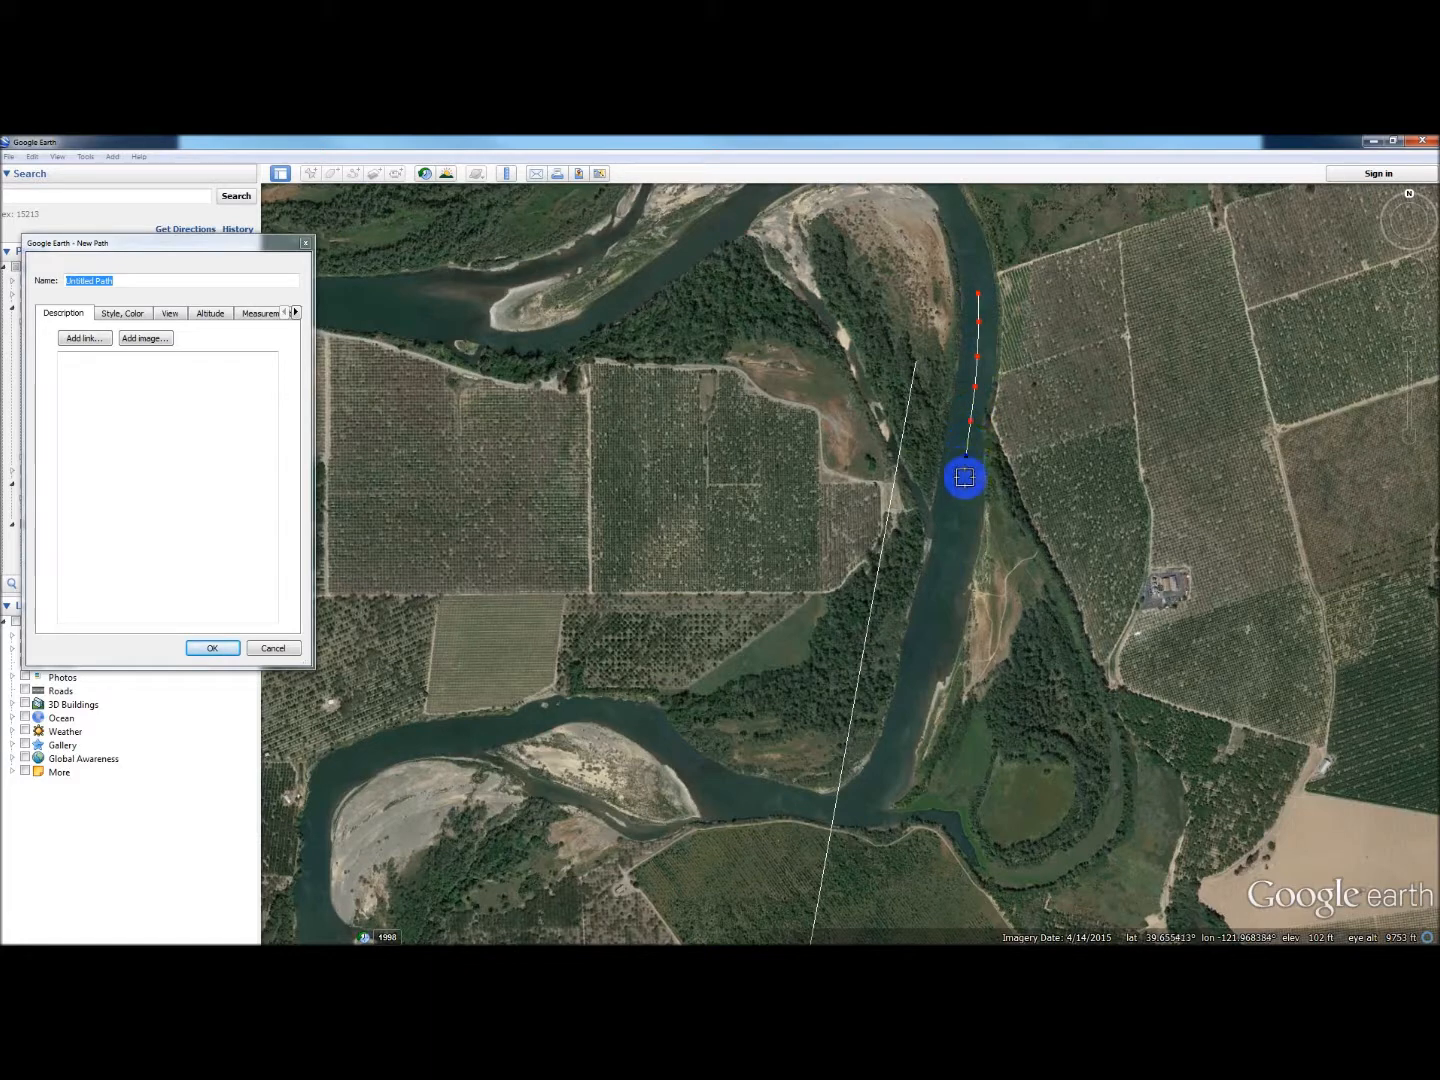
left_click(963, 490)
left_click(959, 531)
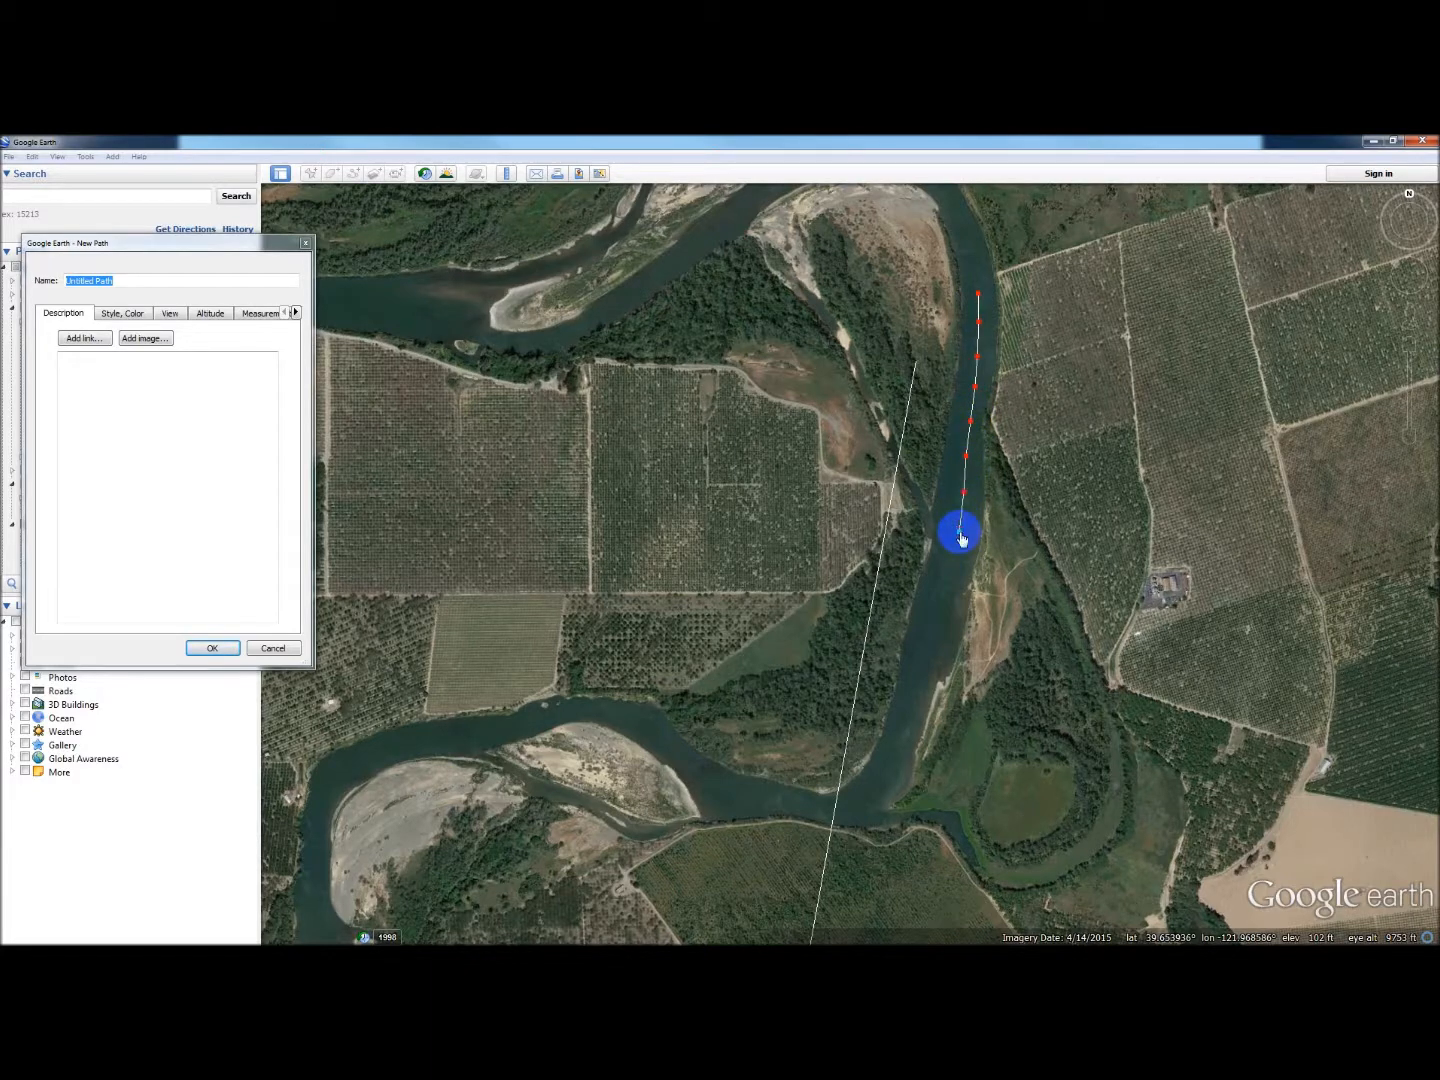
left_click(953, 563)
left_click(950, 597)
left_click(940, 635)
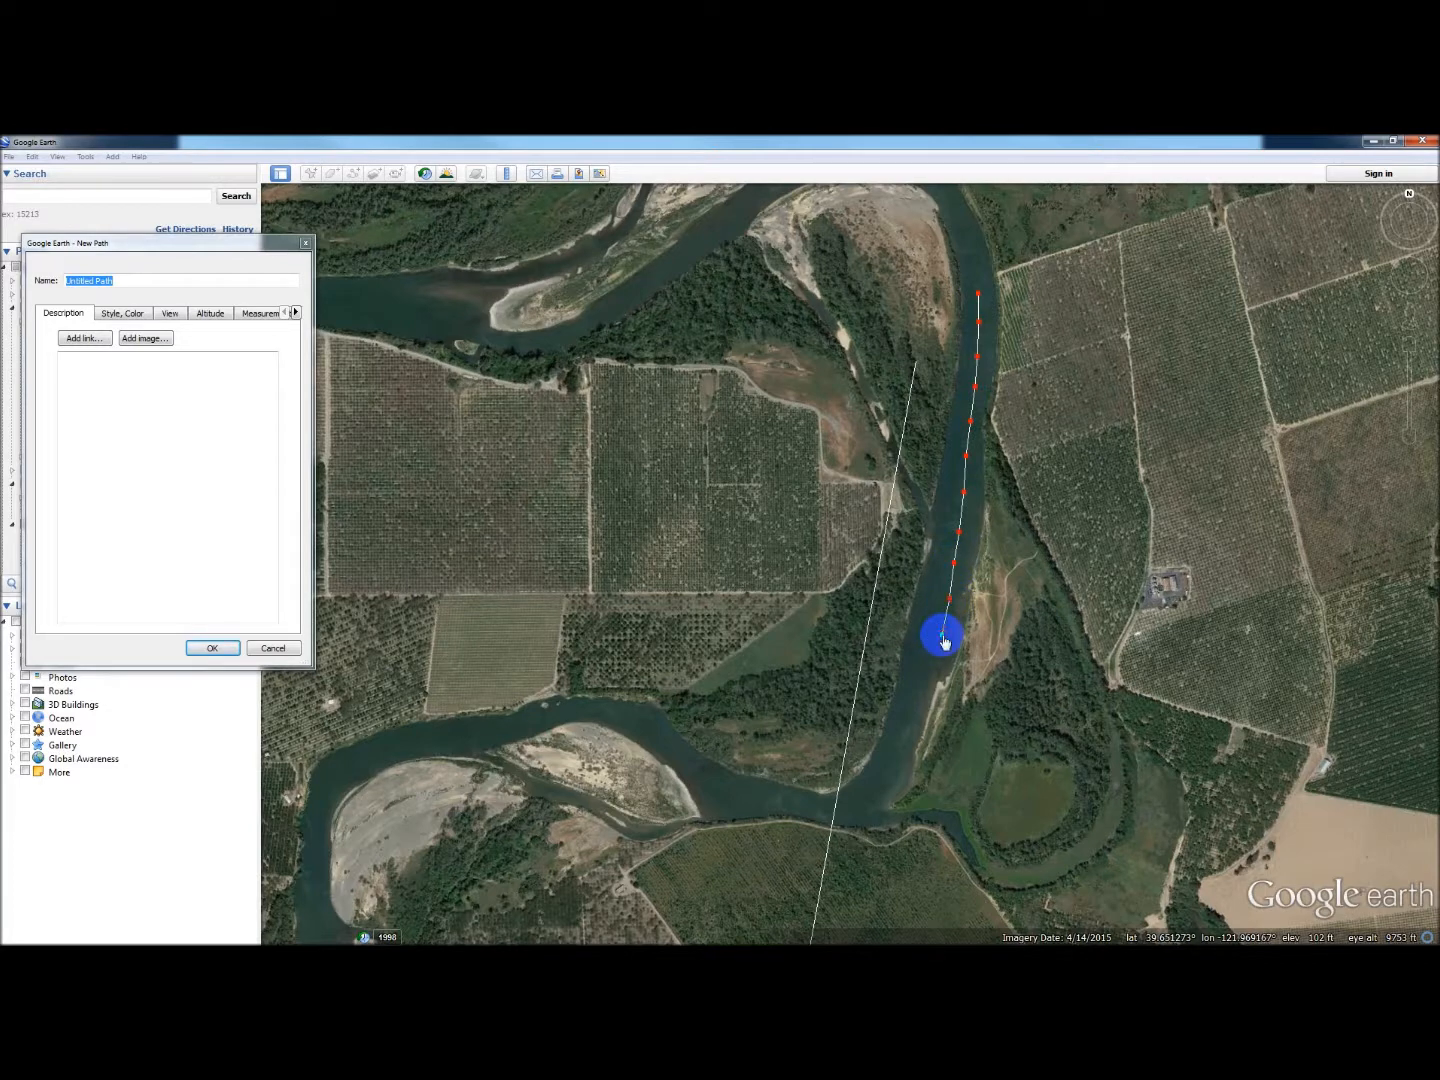
left_click(930, 673)
left_click(916, 715)
left_click(903, 757)
left_click(889, 789)
left_click(867, 807)
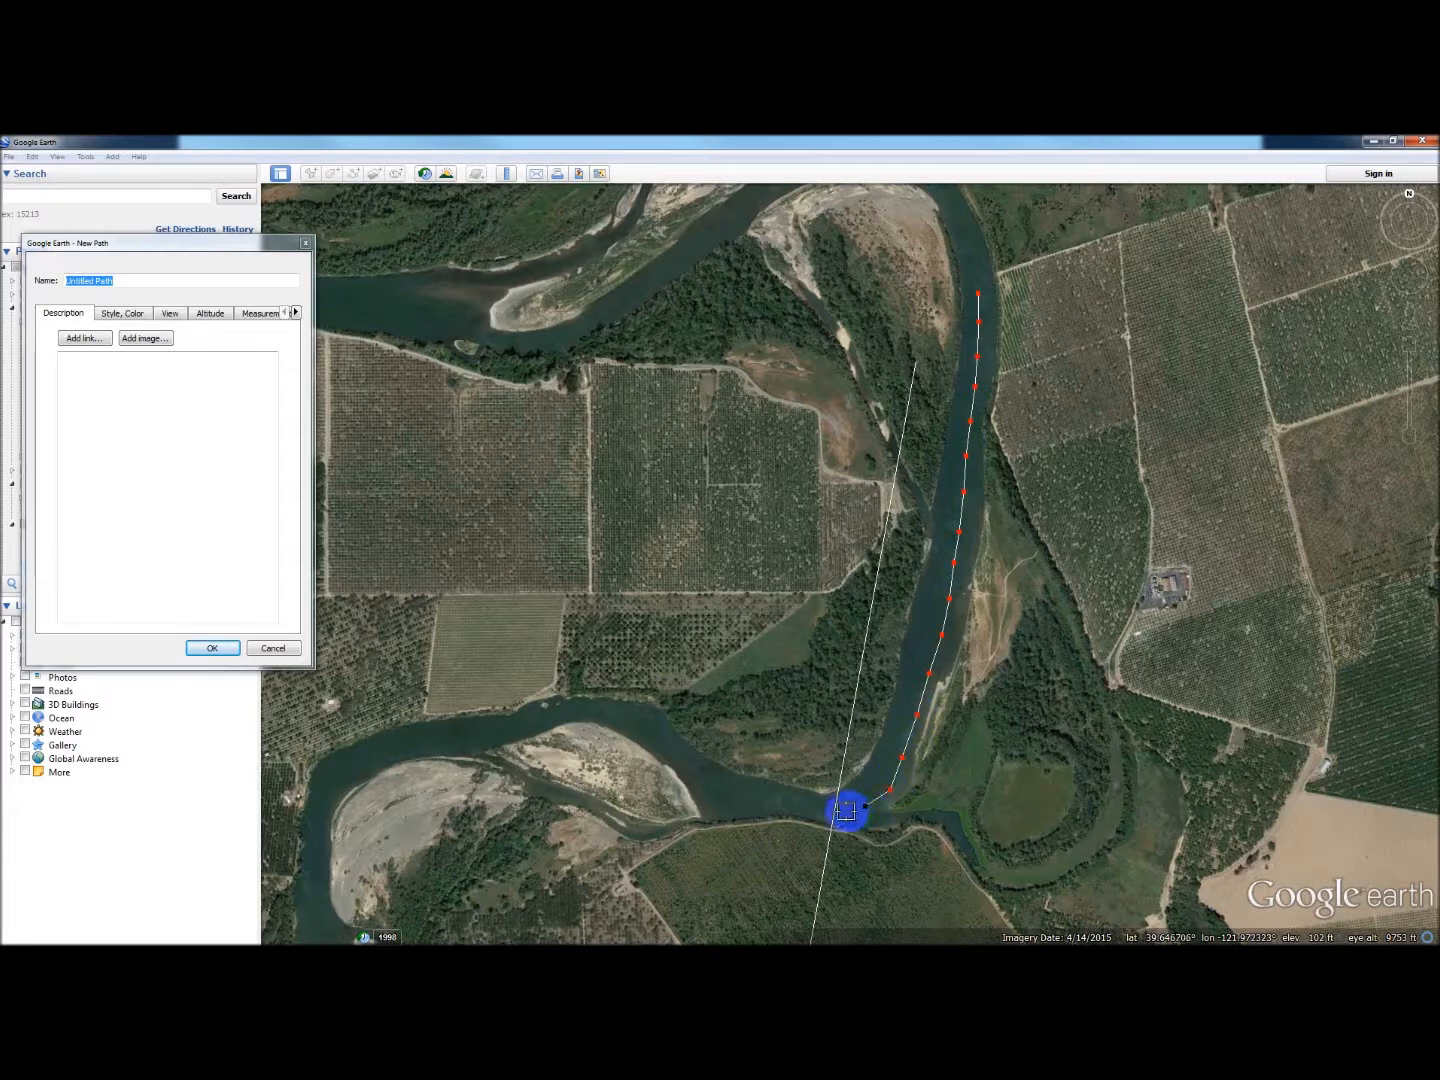
Step: Continue the centerline points west around the bend and over the upper edge of the first gravel bar
left_click(835, 811)
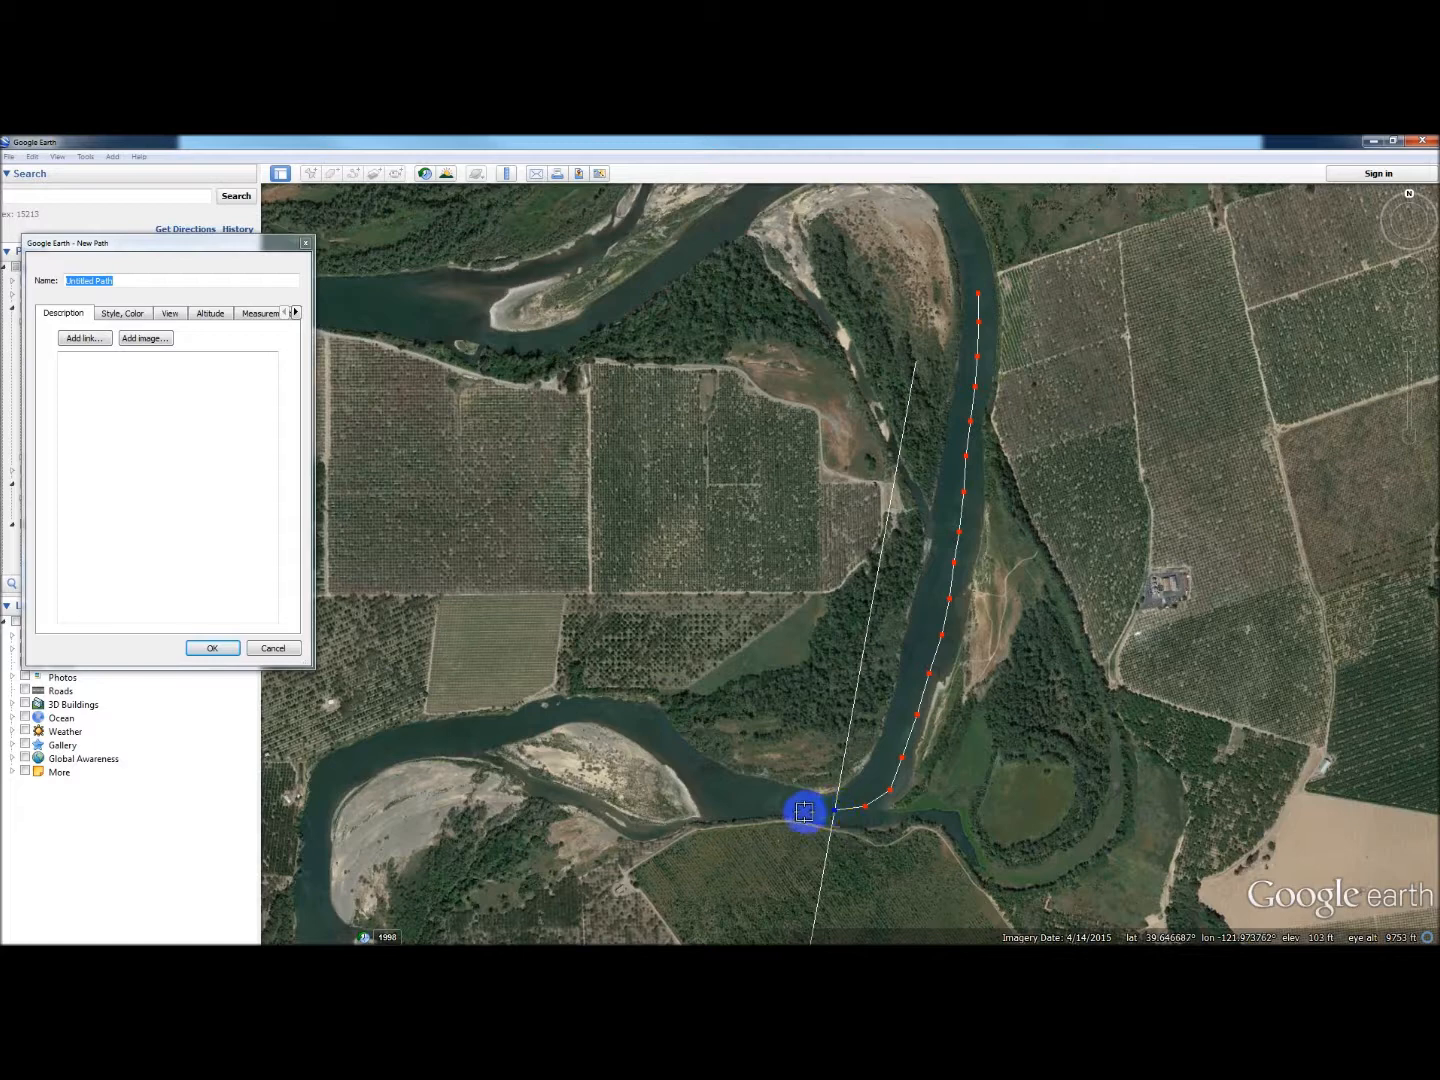
left_click(796, 809)
left_click(796, 807)
left_click(772, 803)
left_click(706, 781)
left_click(674, 765)
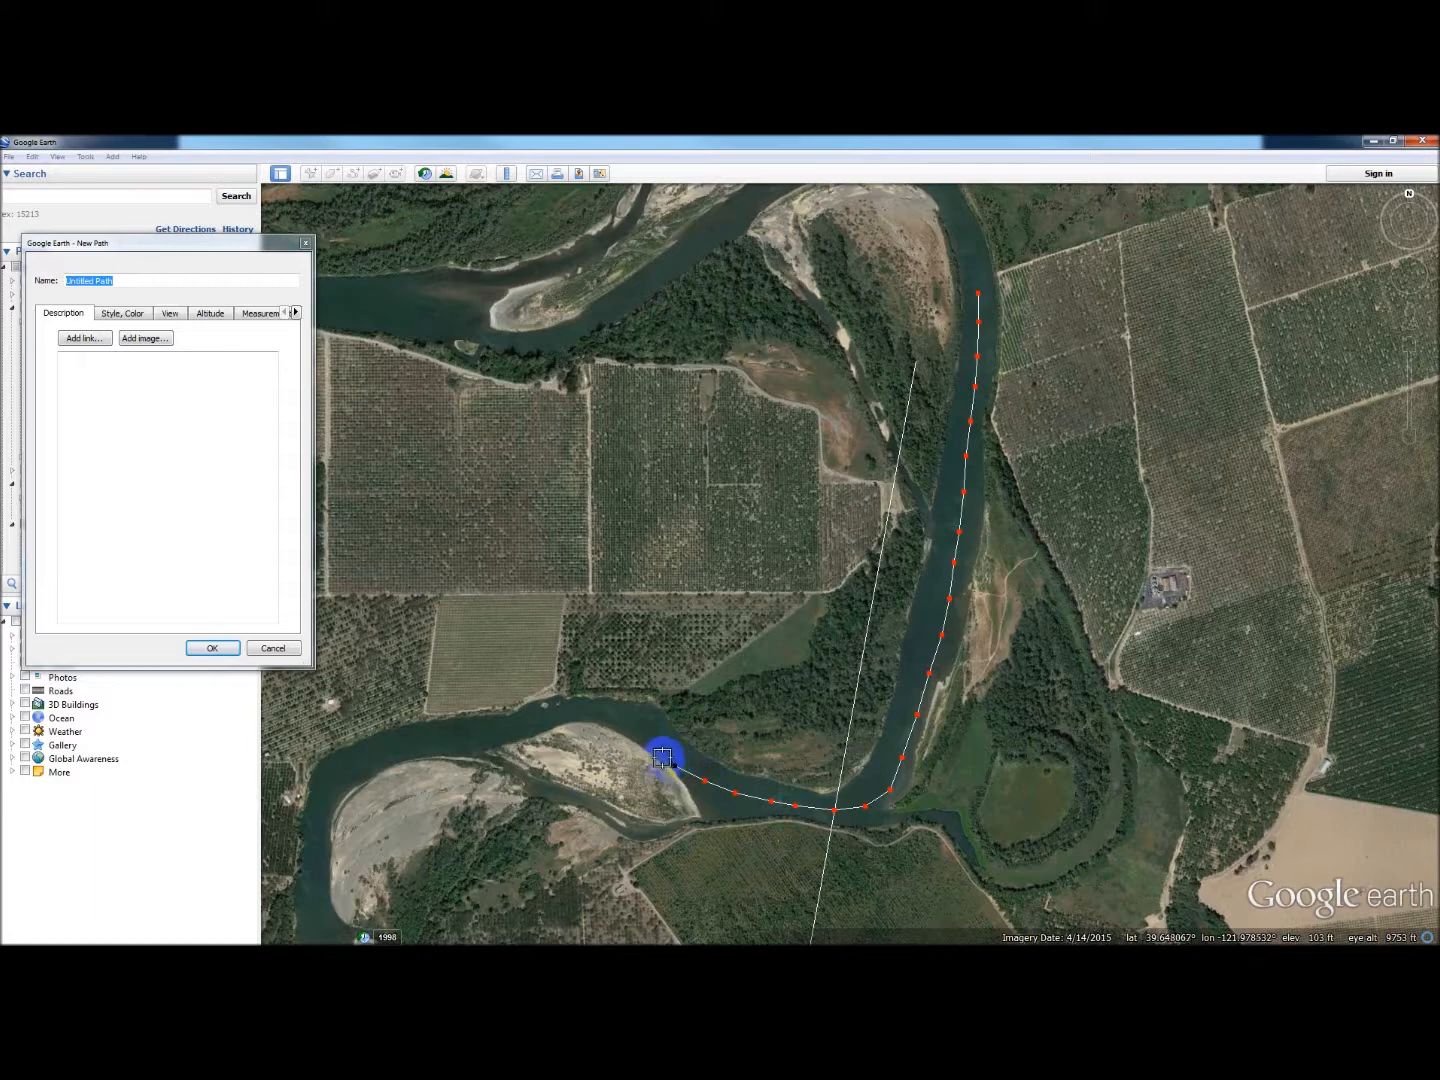
left_click(636, 744)
left_click(611, 737)
left_click(579, 733)
left_click(544, 733)
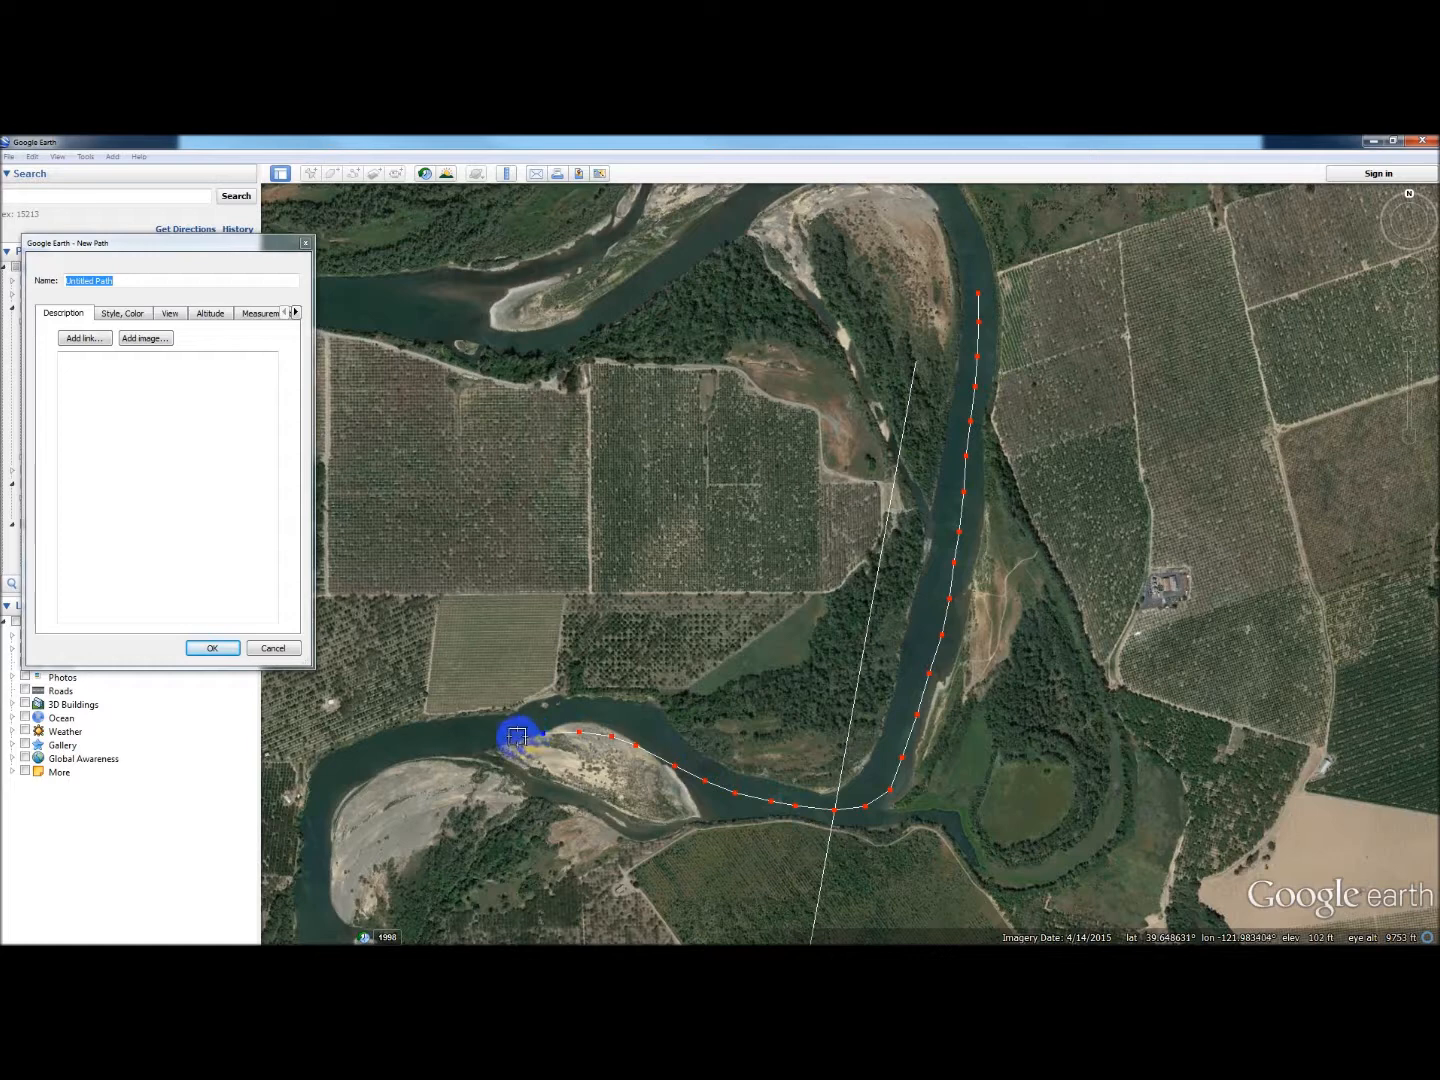
Step: Extend the path with six points west along the main channel north of the large gravel bar
left_click(517, 736)
left_click(485, 738)
left_click(451, 740)
left_click(424, 743)
left_click(396, 745)
left_click(365, 757)
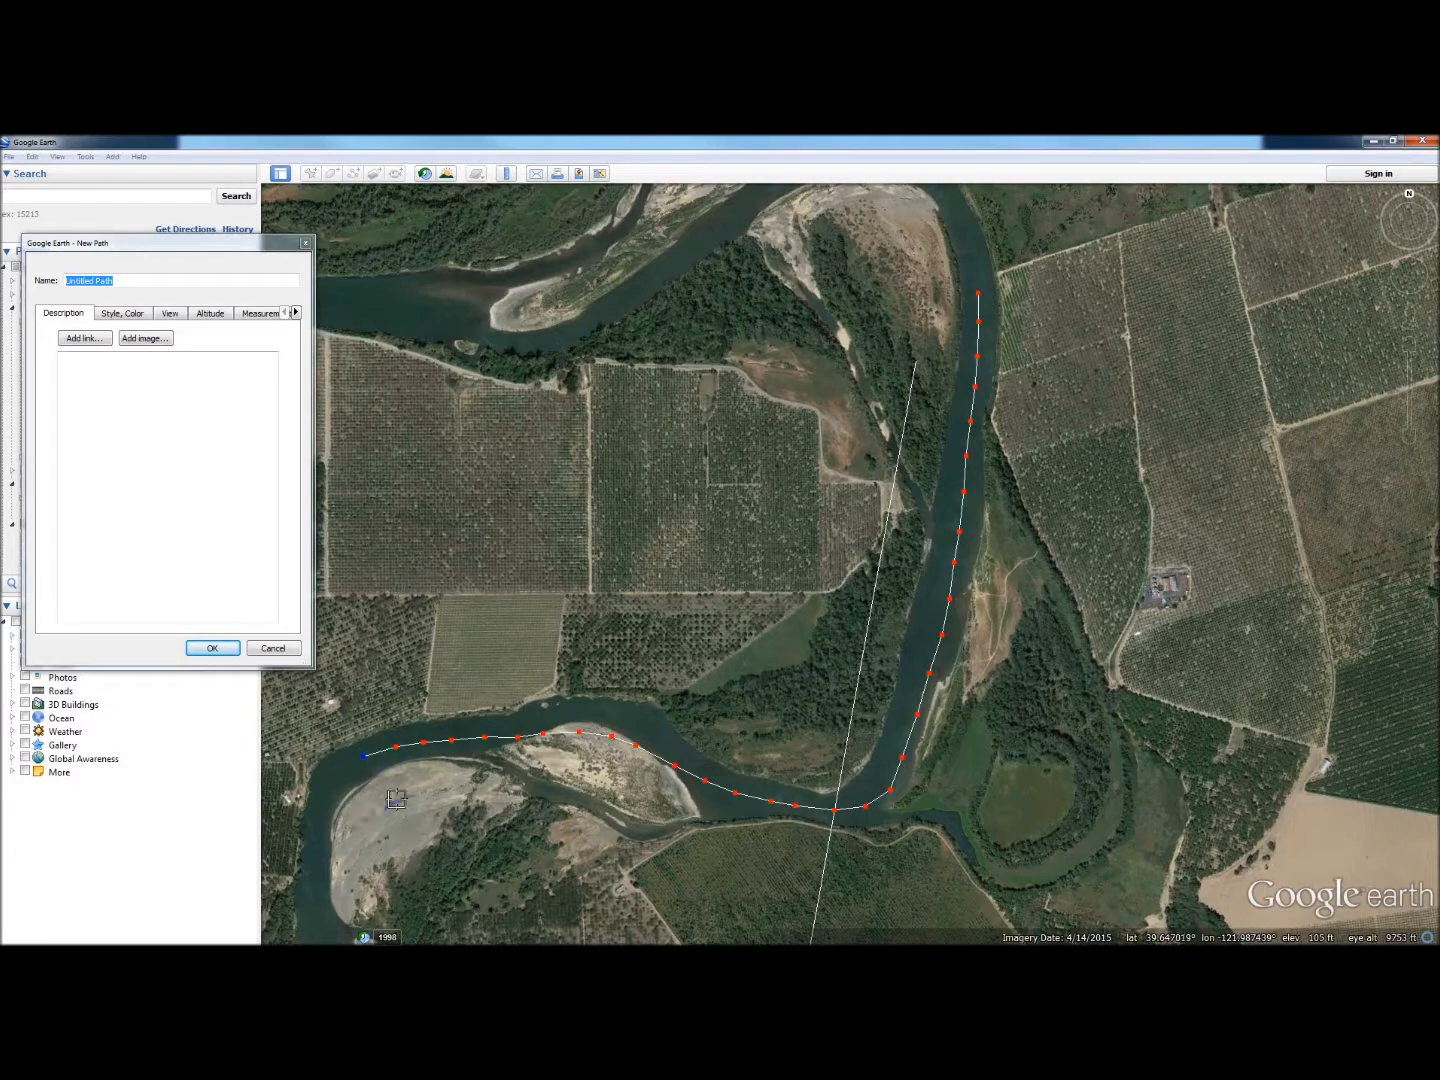
Step: Delete the last six path points one by one, back to the first gravel bar
right_click(365, 756)
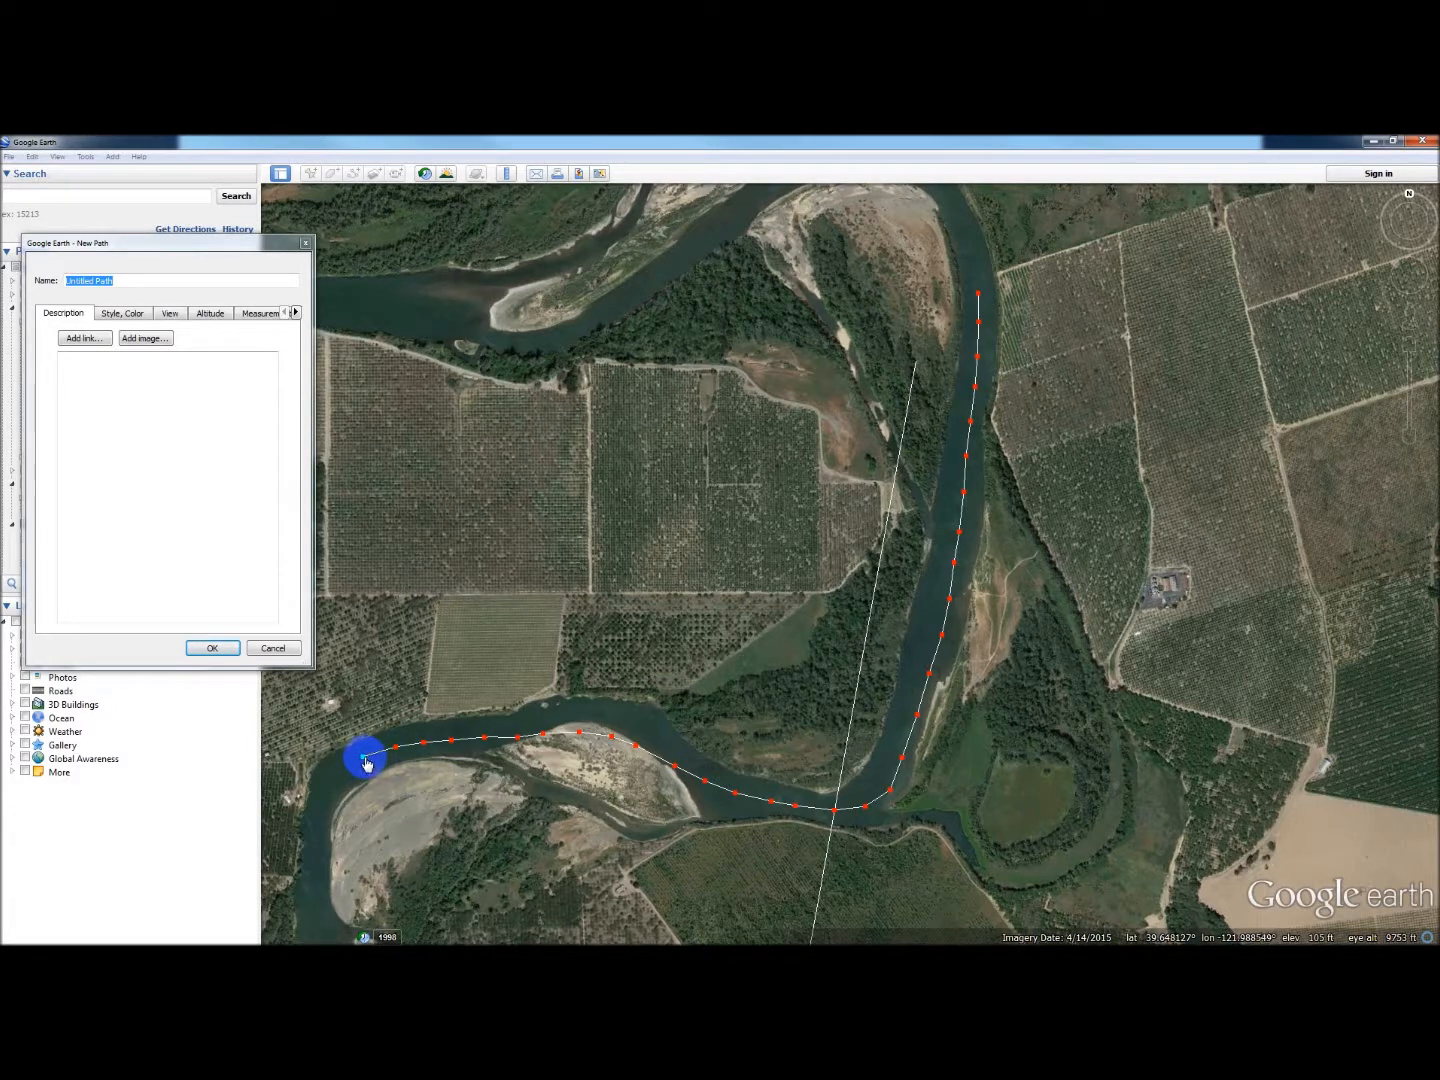
right_click(396, 749)
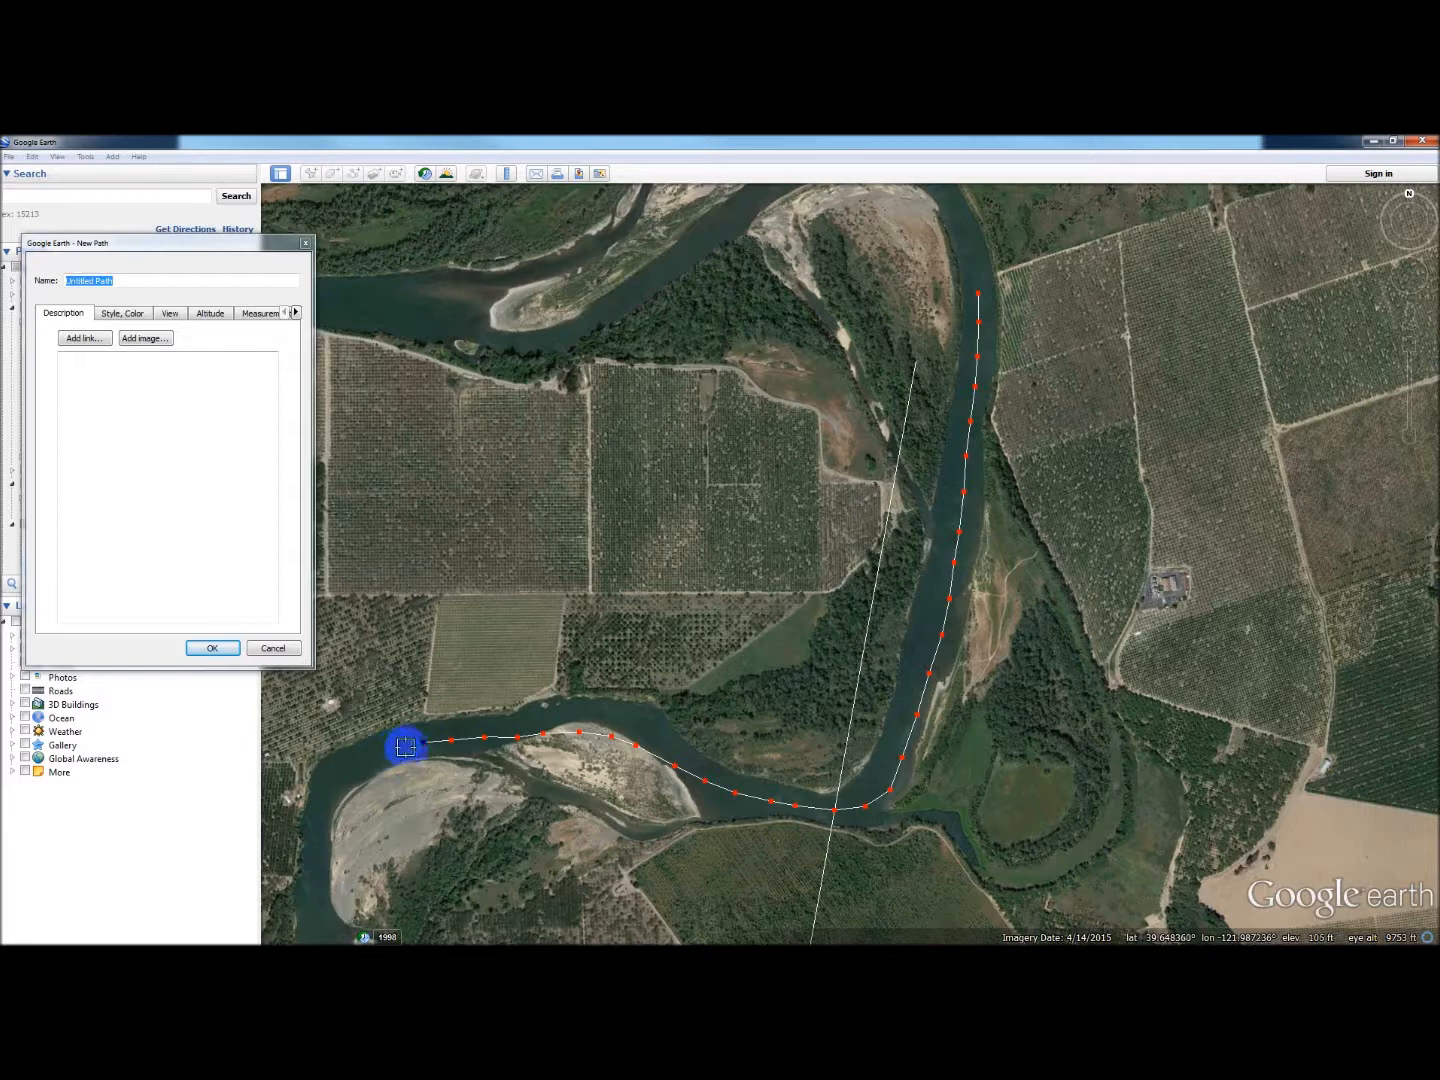
right_click(424, 746)
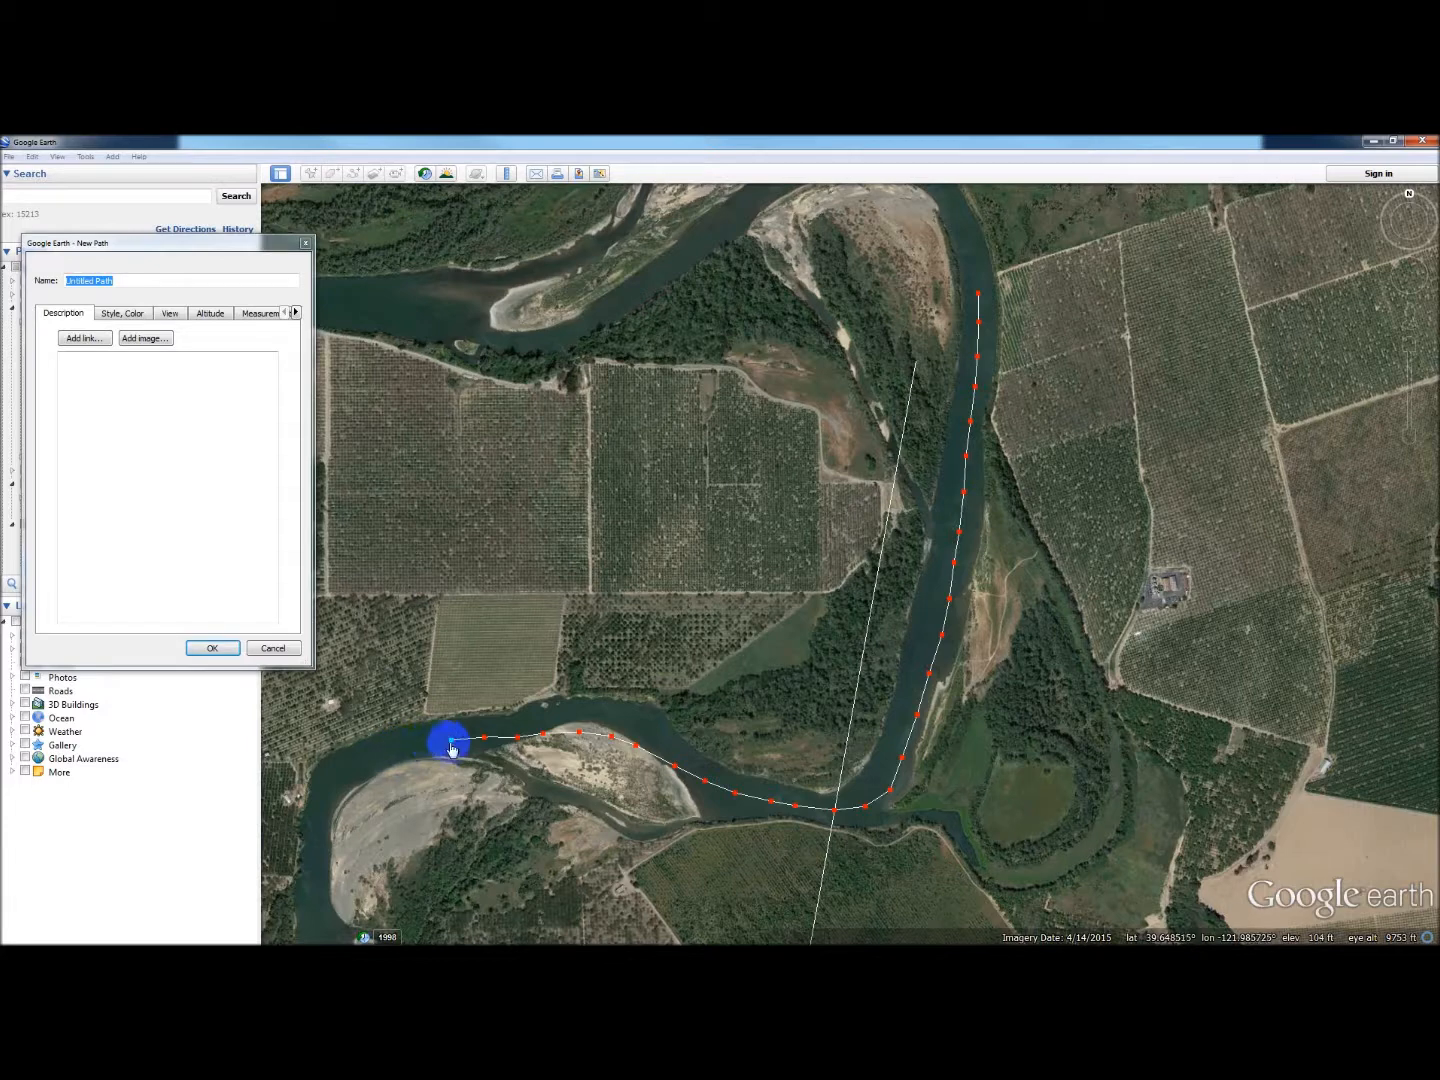
right_click(452, 743)
right_click(486, 742)
right_click(518, 737)
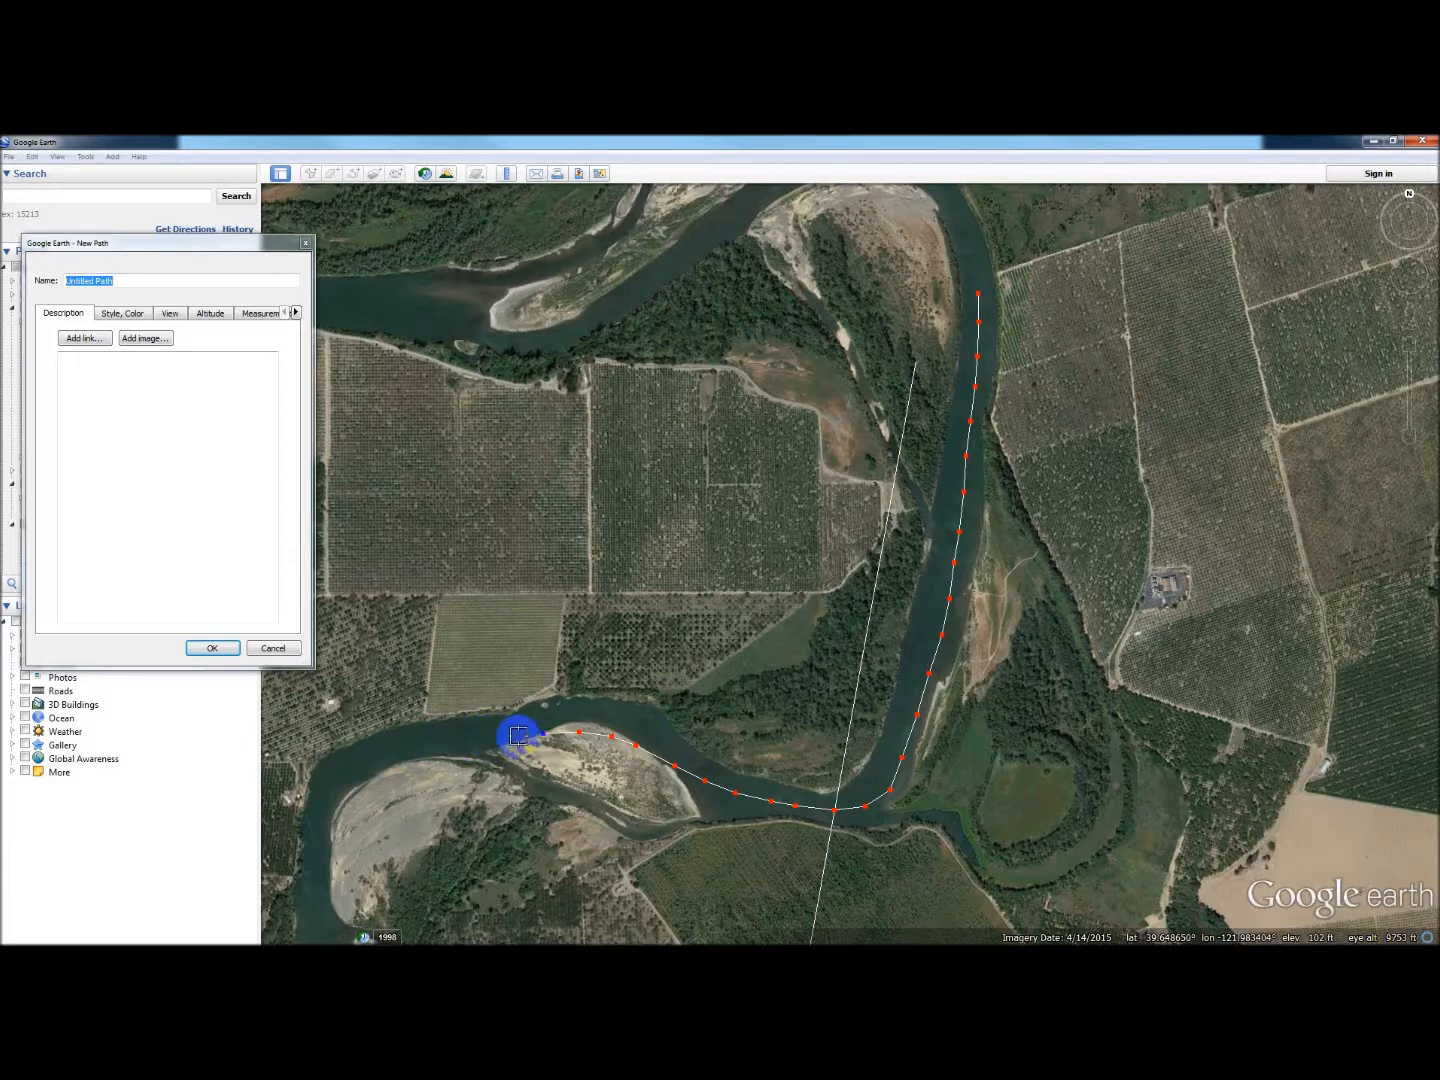
Step: Retrace the path from the first gravel bar southwest across the large gravel bar on the inside of the bend
left_click(543, 735)
left_click(521, 735)
left_click(489, 741)
left_click(457, 746)
left_click(430, 757)
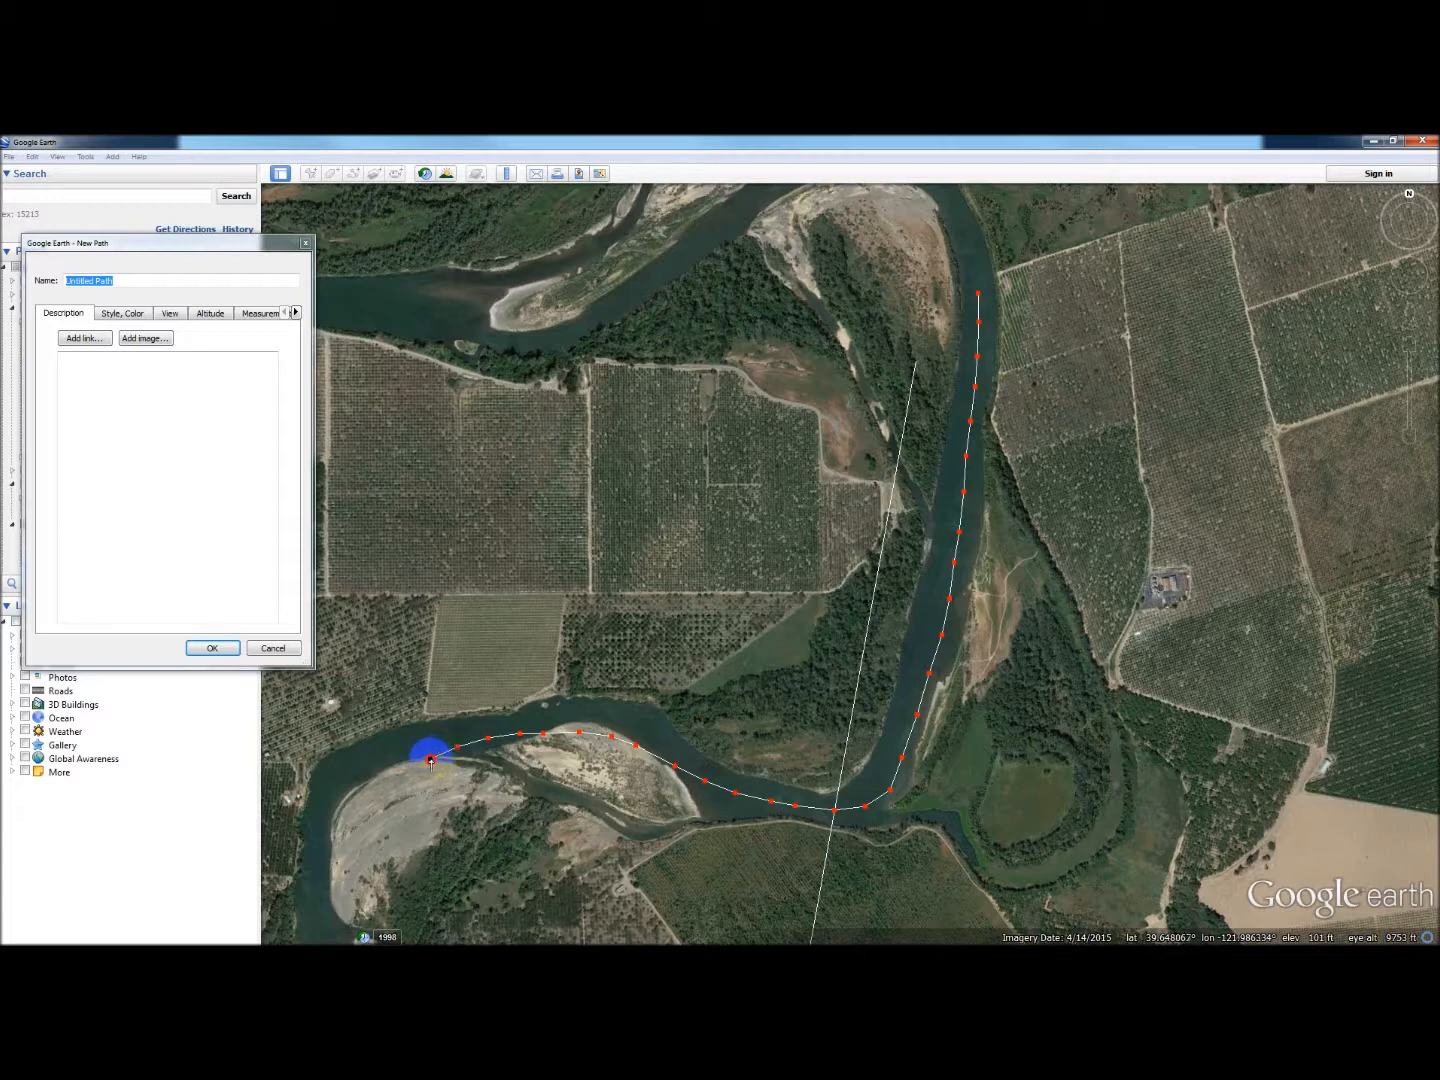
left_click(402, 775)
left_click(385, 791)
left_click(370, 806)
left_click(356, 830)
left_click(349, 852)
left_click(341, 869)
left_click(333, 894)
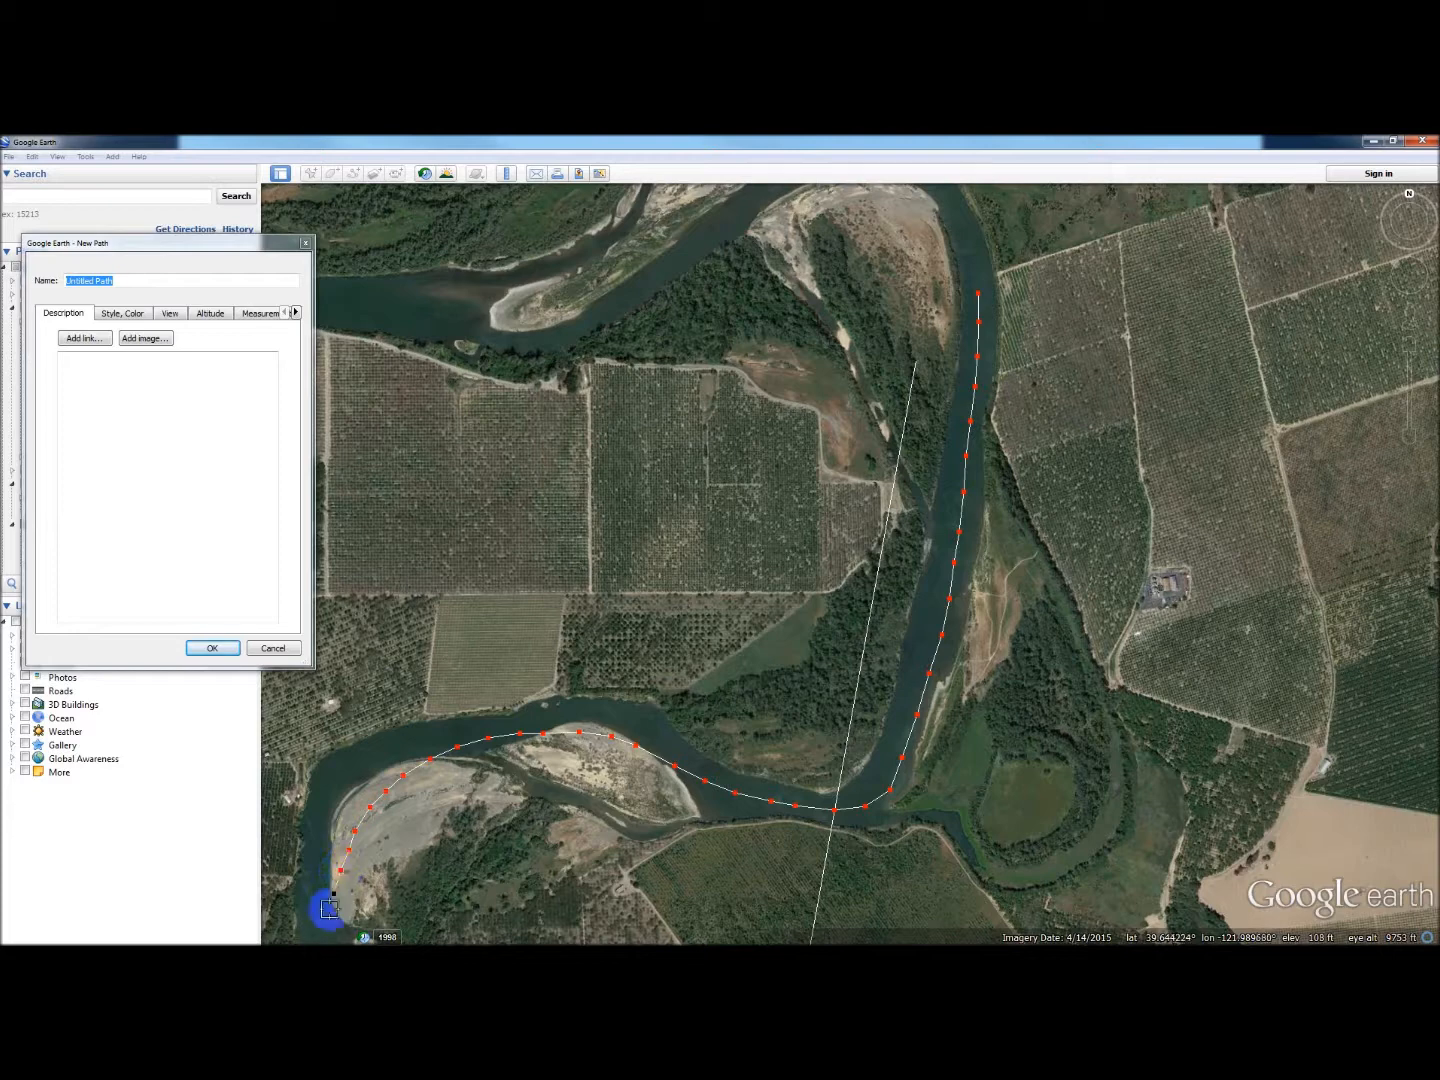
left_click(329, 918)
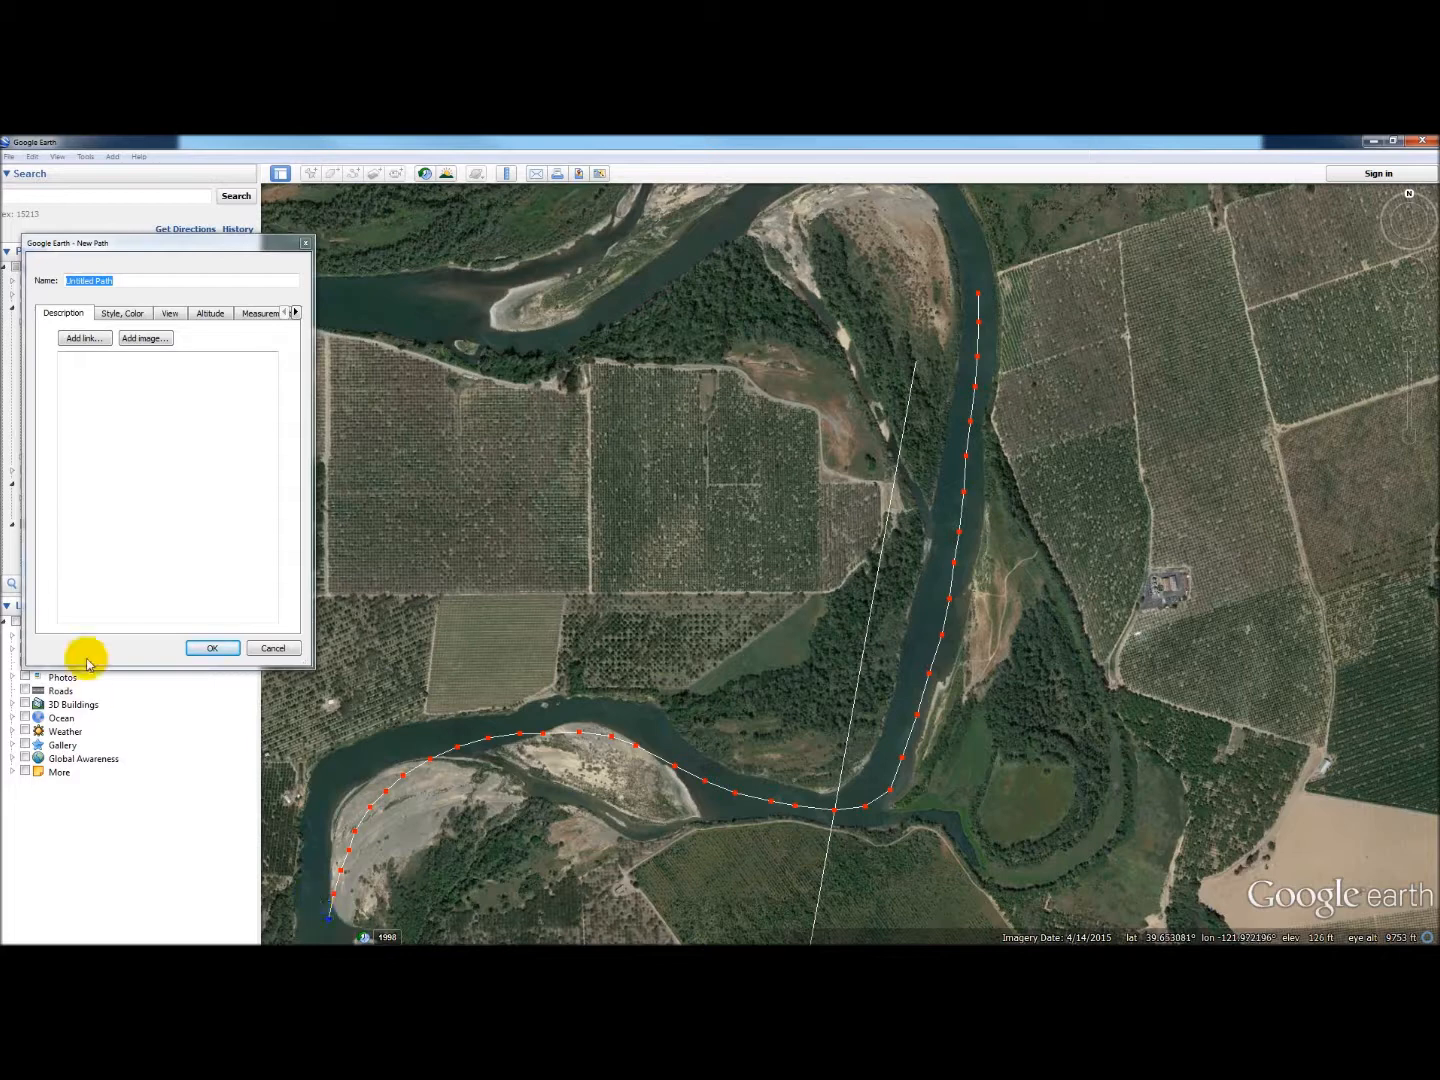
Step: Add two more points to the path downstream of the large gravel bar, following the channel southeast
left_click(327, 935)
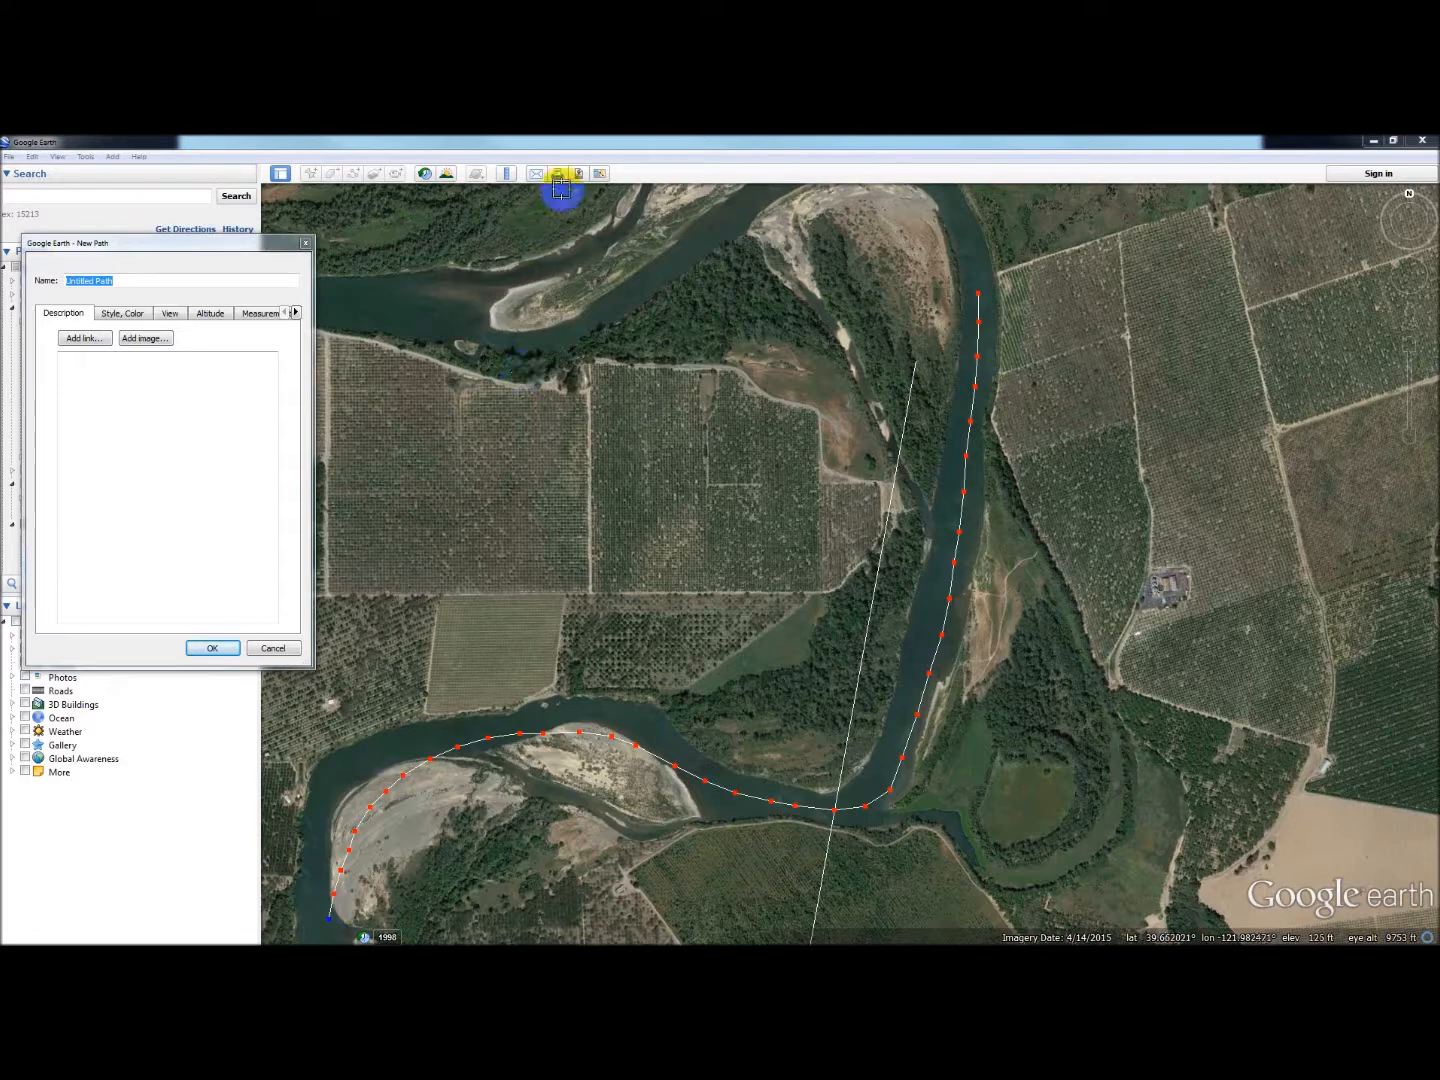
left_click(386, 767)
left_click(327, 932)
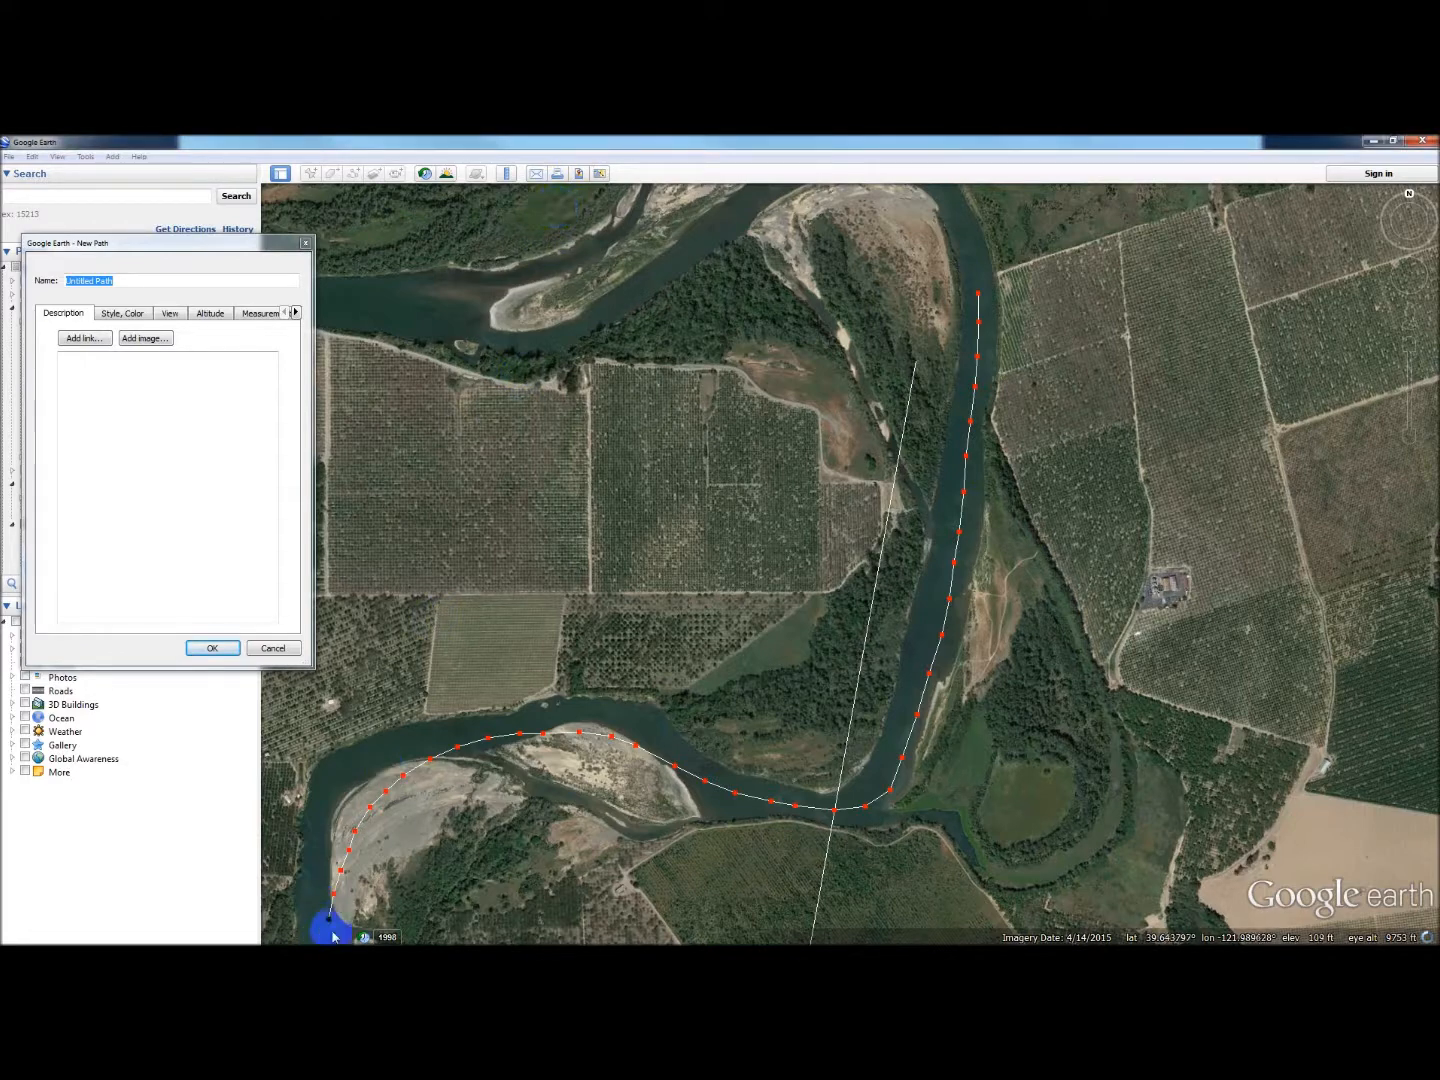
key("Down")
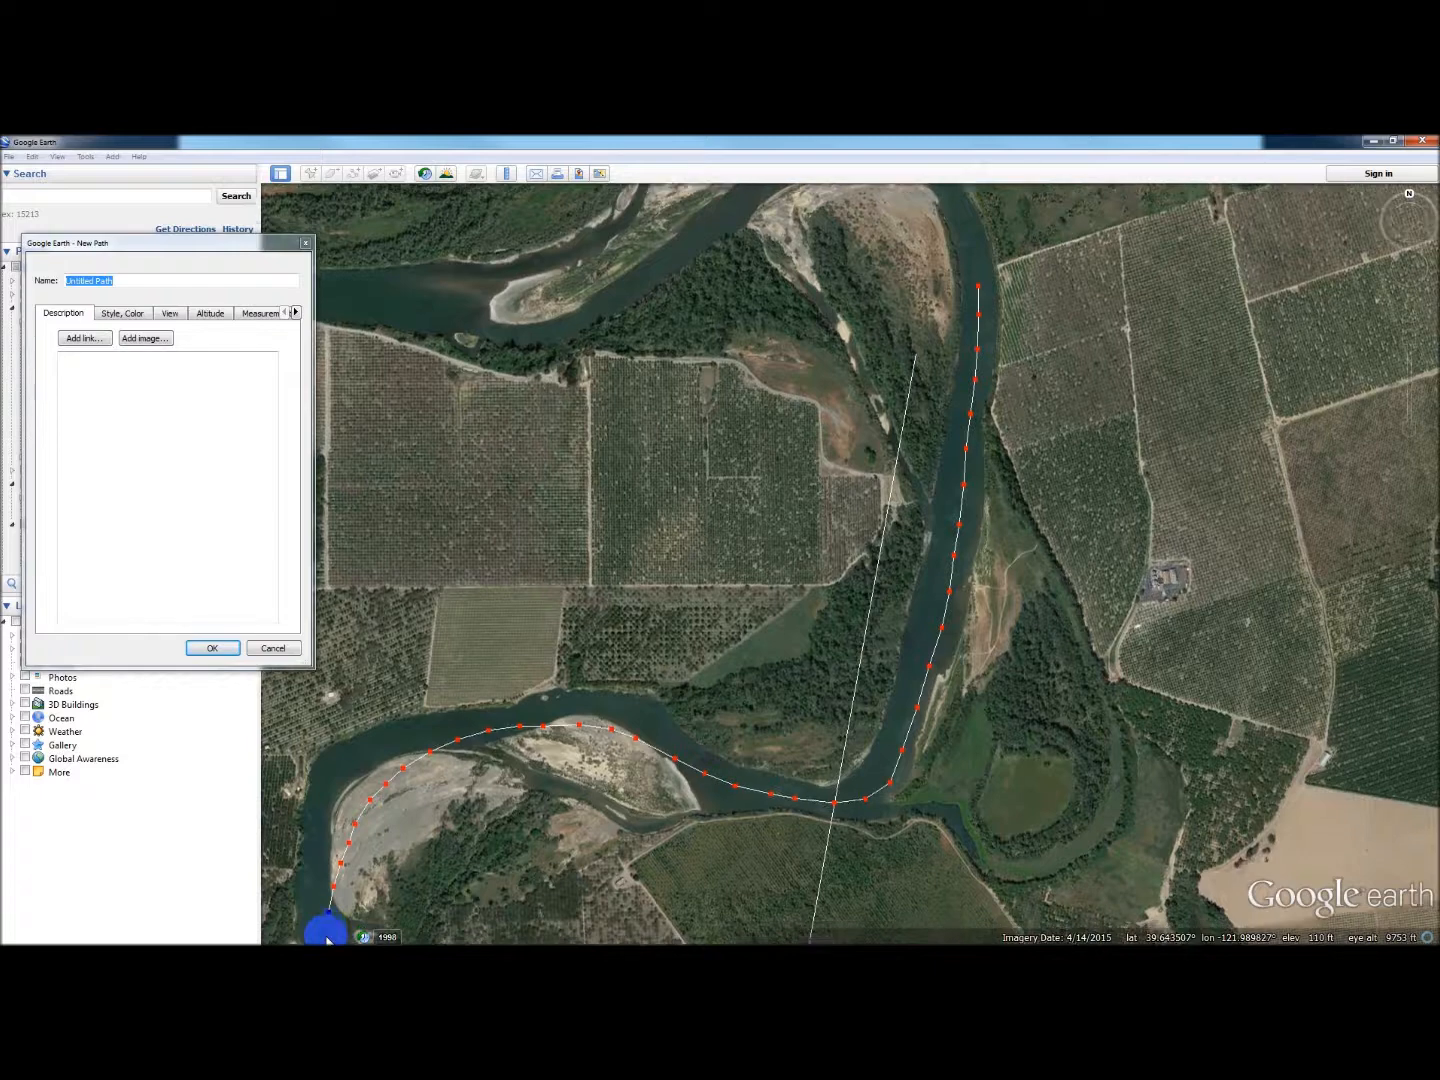
left_click(334, 869)
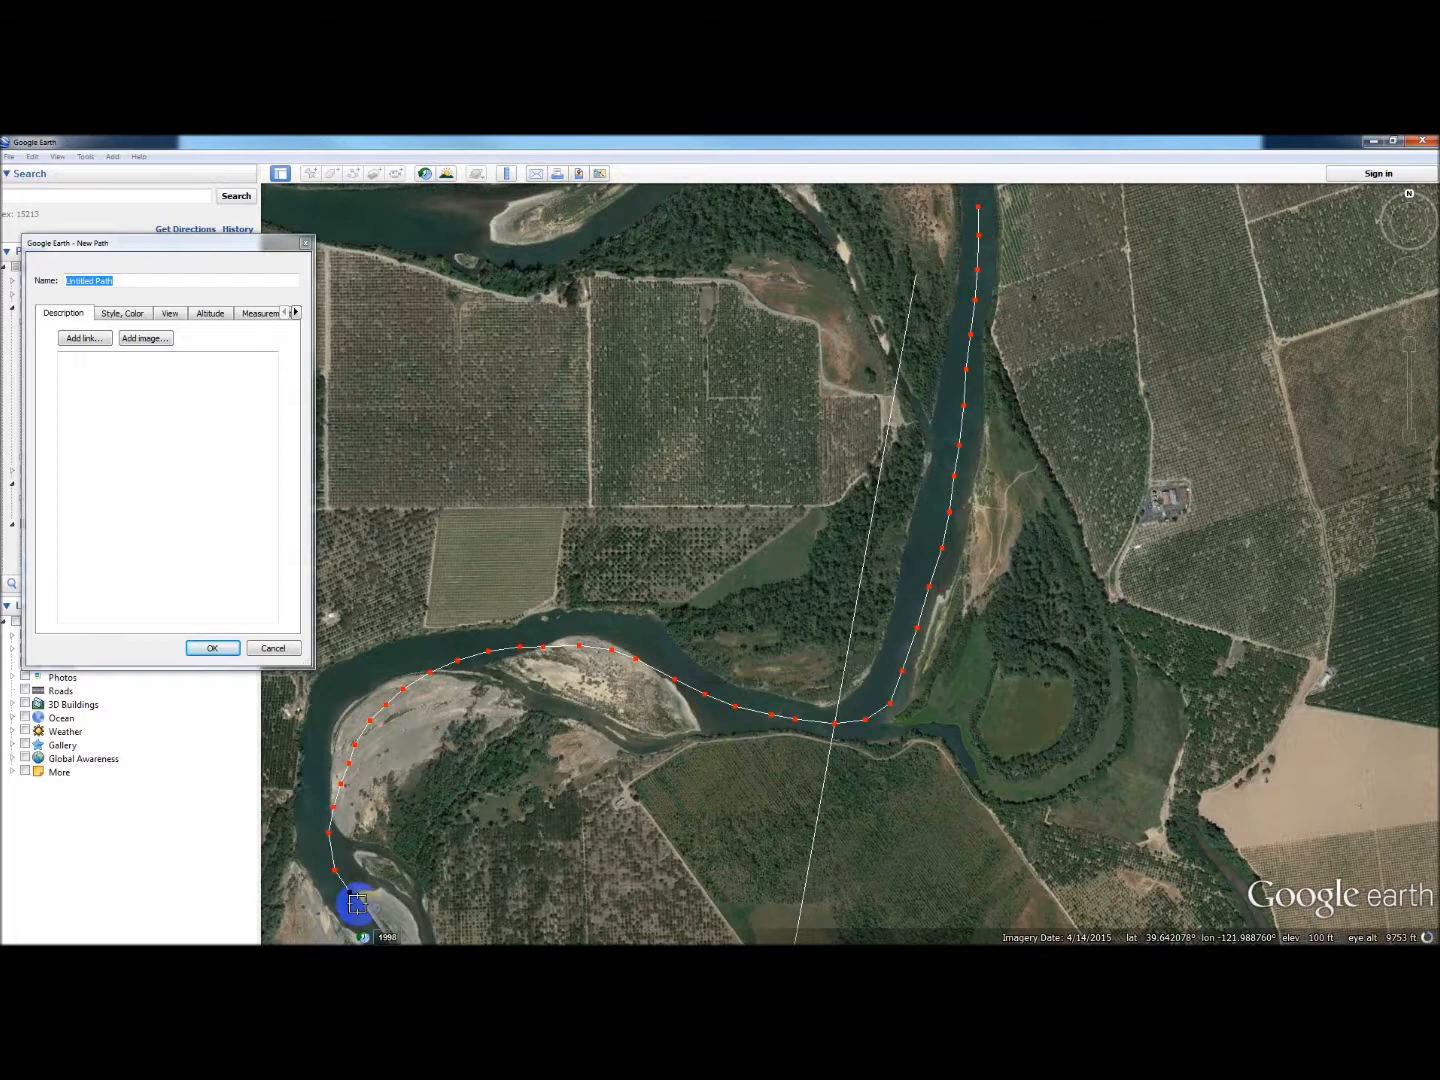
left_click(350, 892)
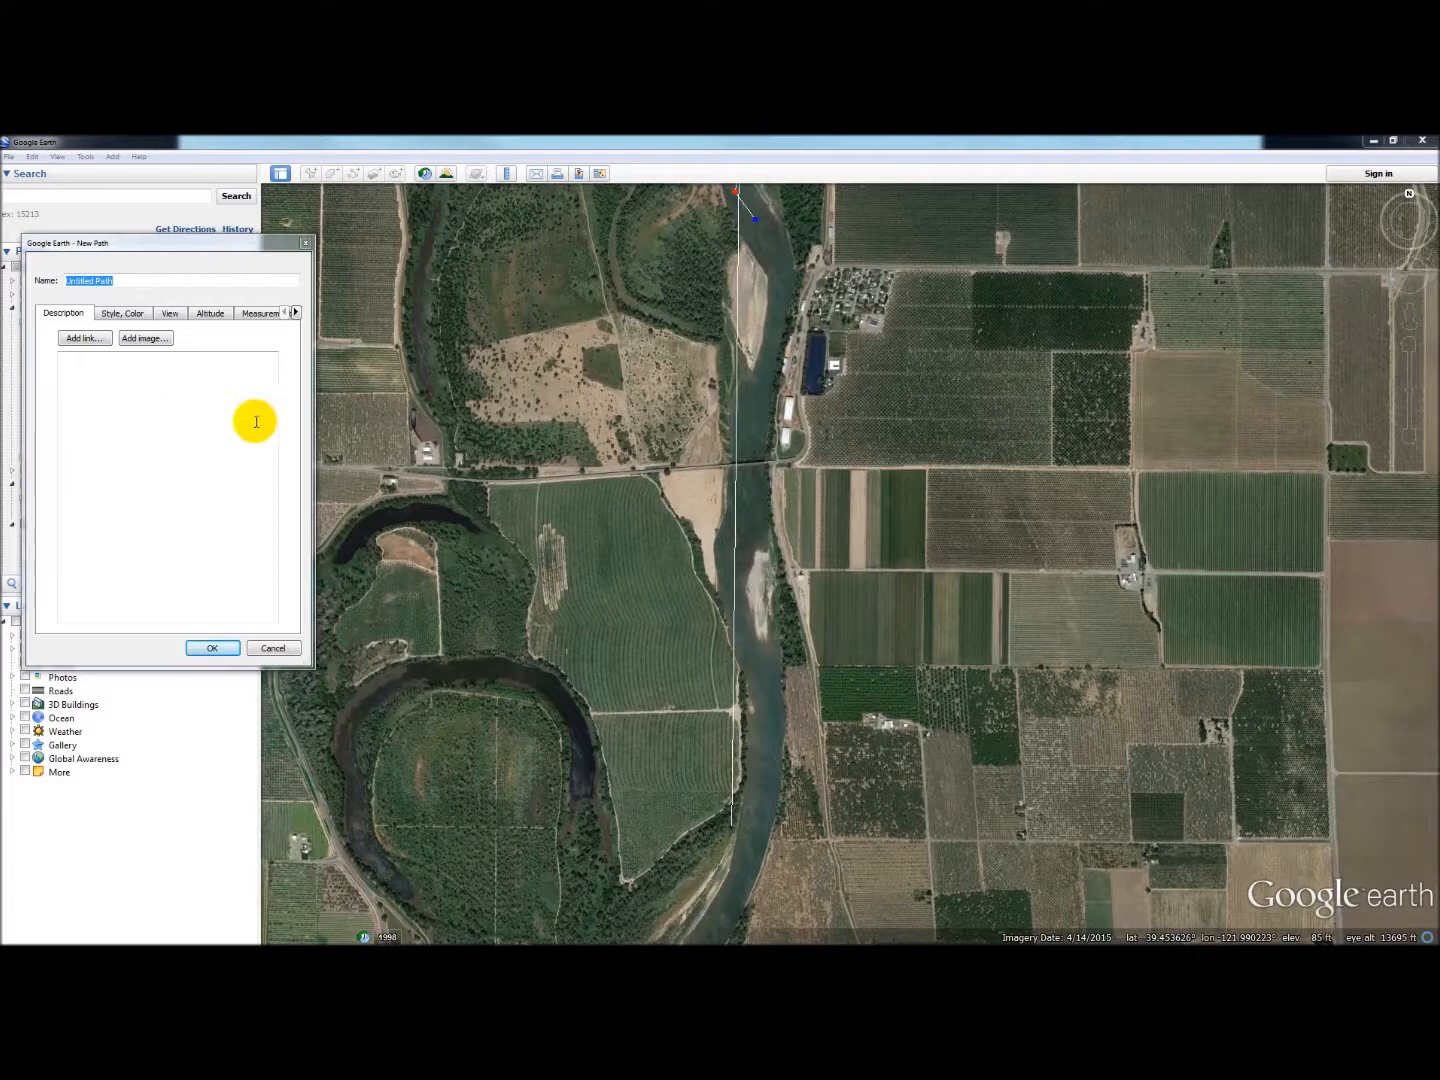
Step: Extend the path south with seven points along the channel, past the narrow gravel bar to just below the bridge
left_click(411, 405)
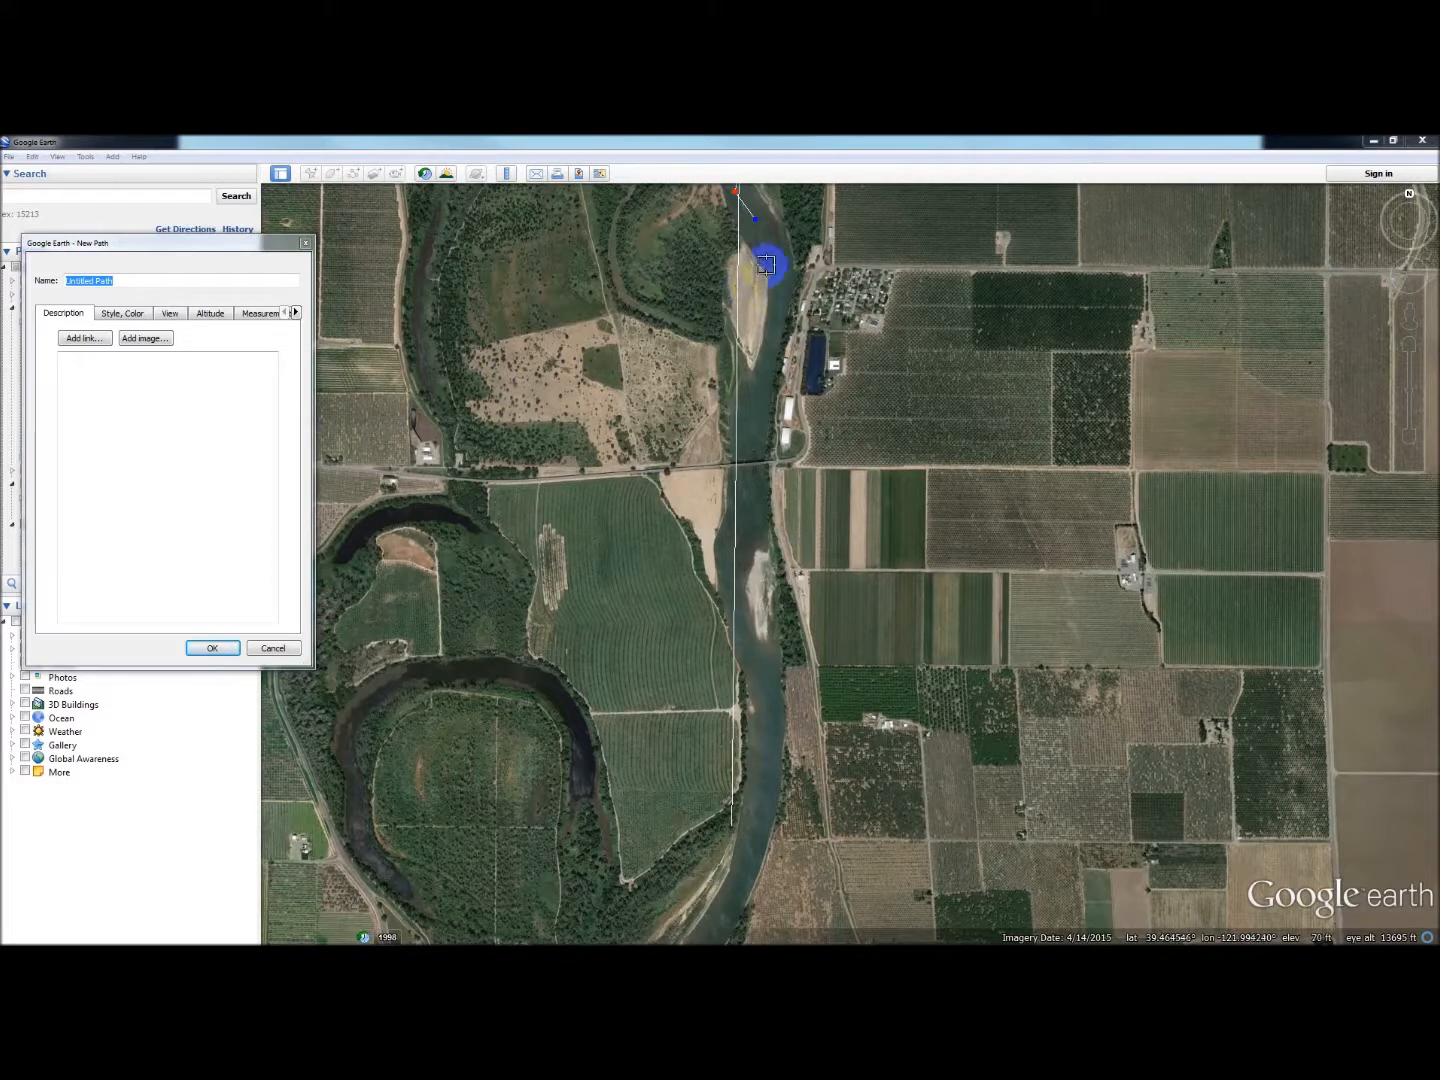
left_click(767, 265)
left_click(765, 294)
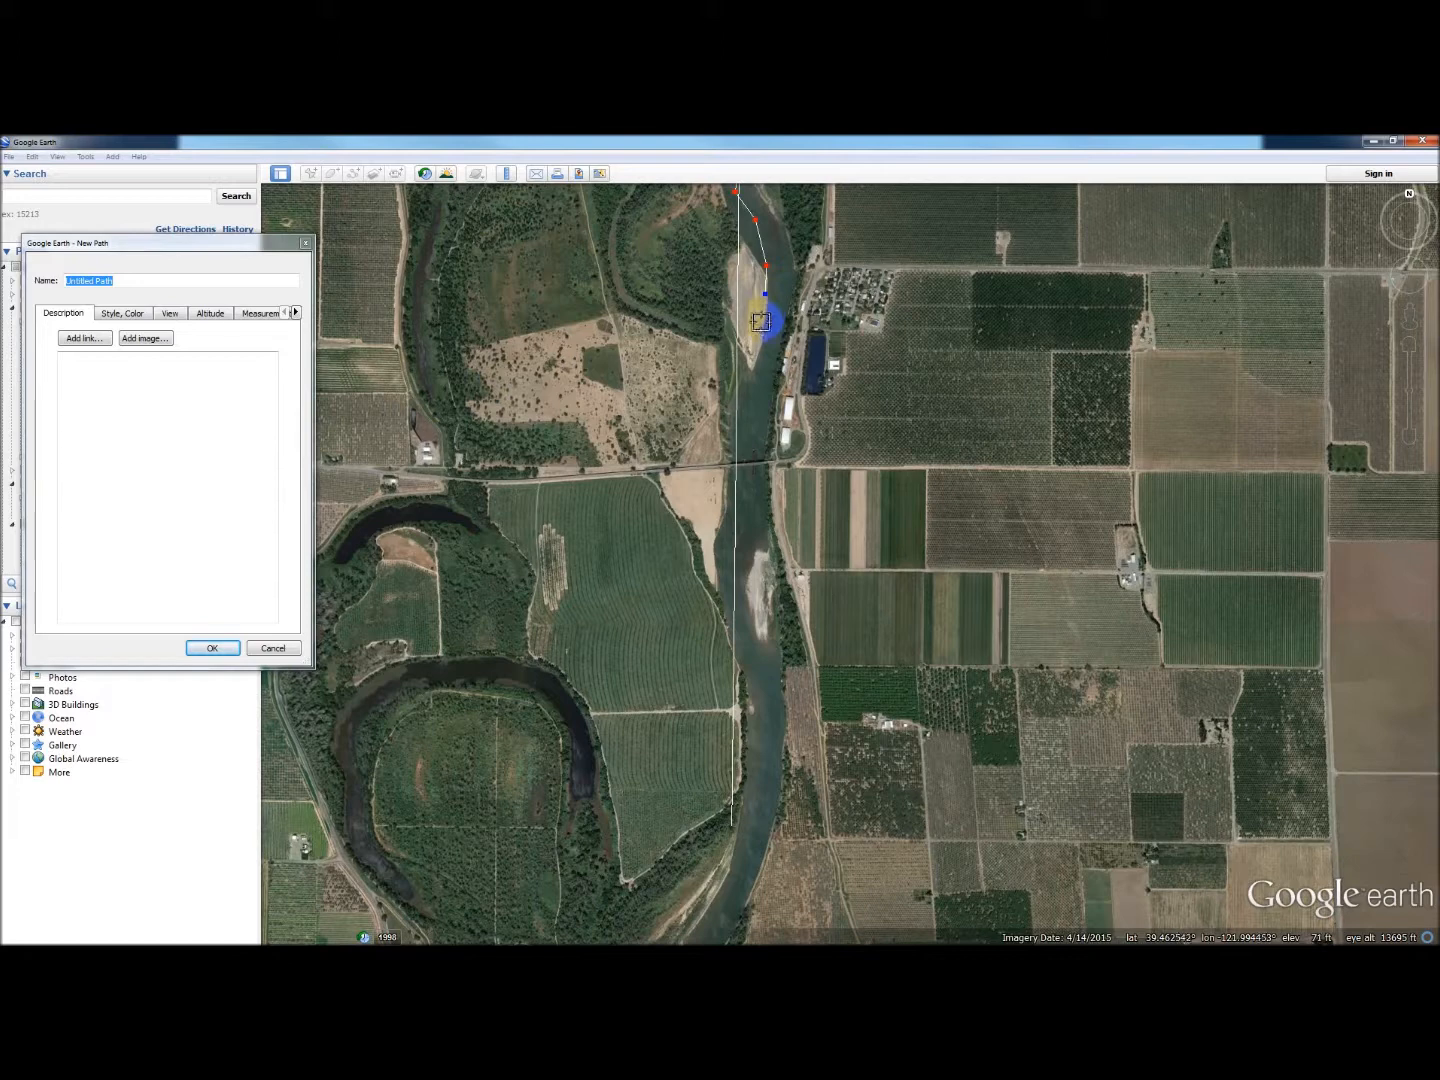
left_click(762, 331)
left_click(760, 372)
left_click(755, 415)
left_click(752, 457)
left_click(754, 490)
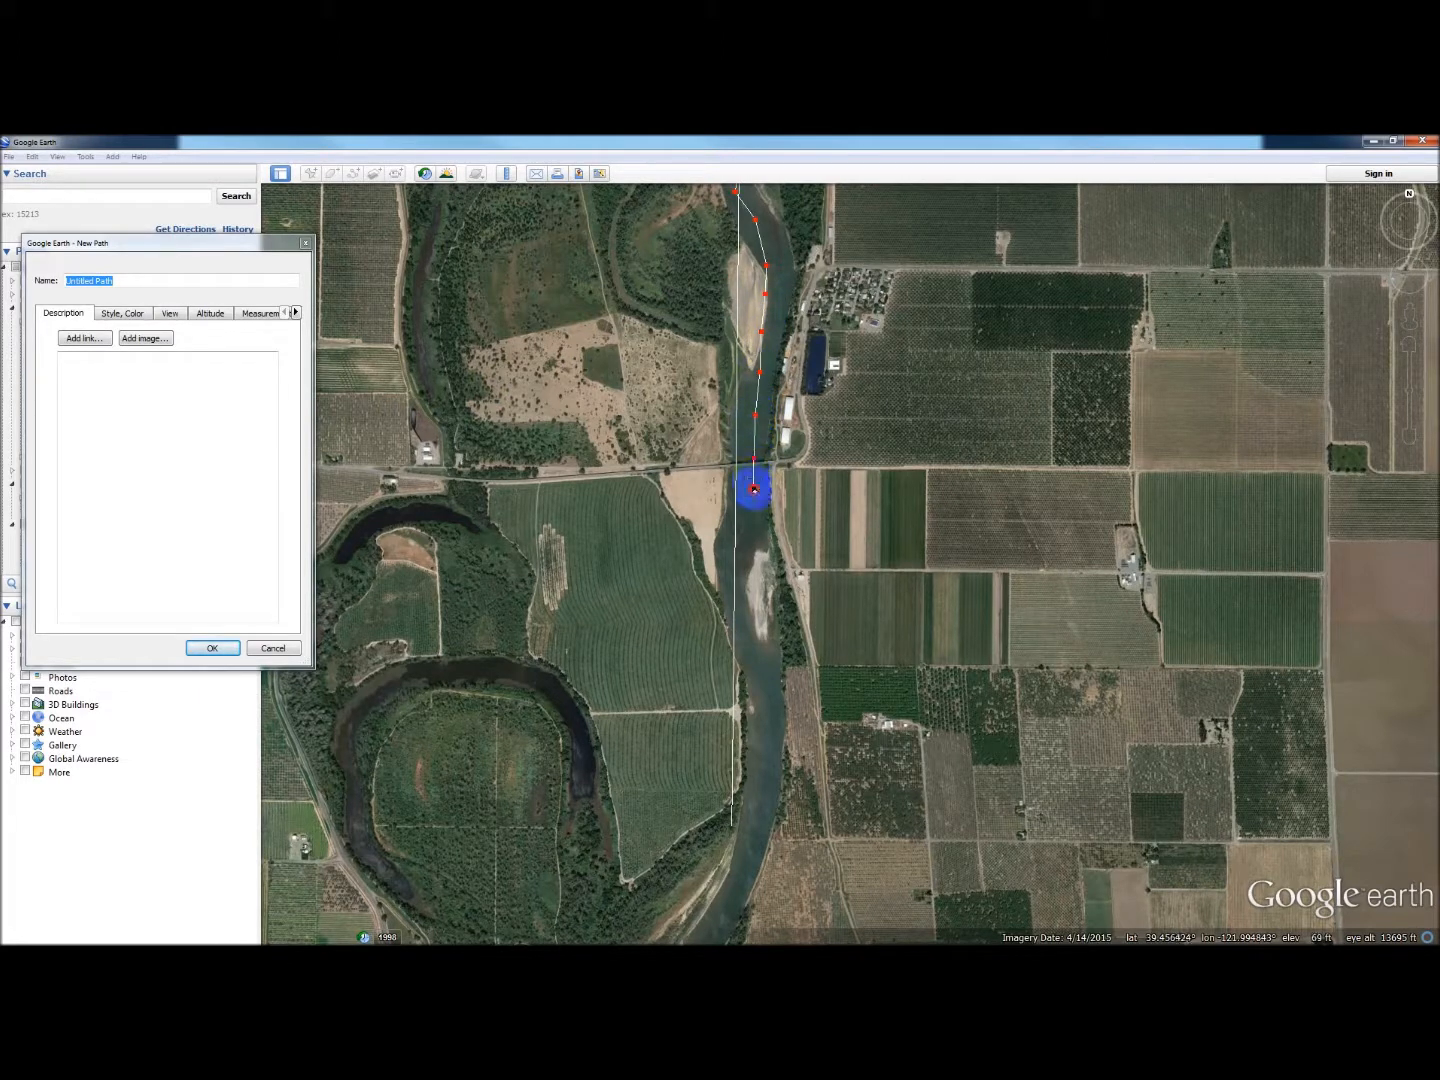
Step: Continue the path downstream from the bridge across the small gravel bar, ending level with the straight valley path's southern end
left_click(756, 527)
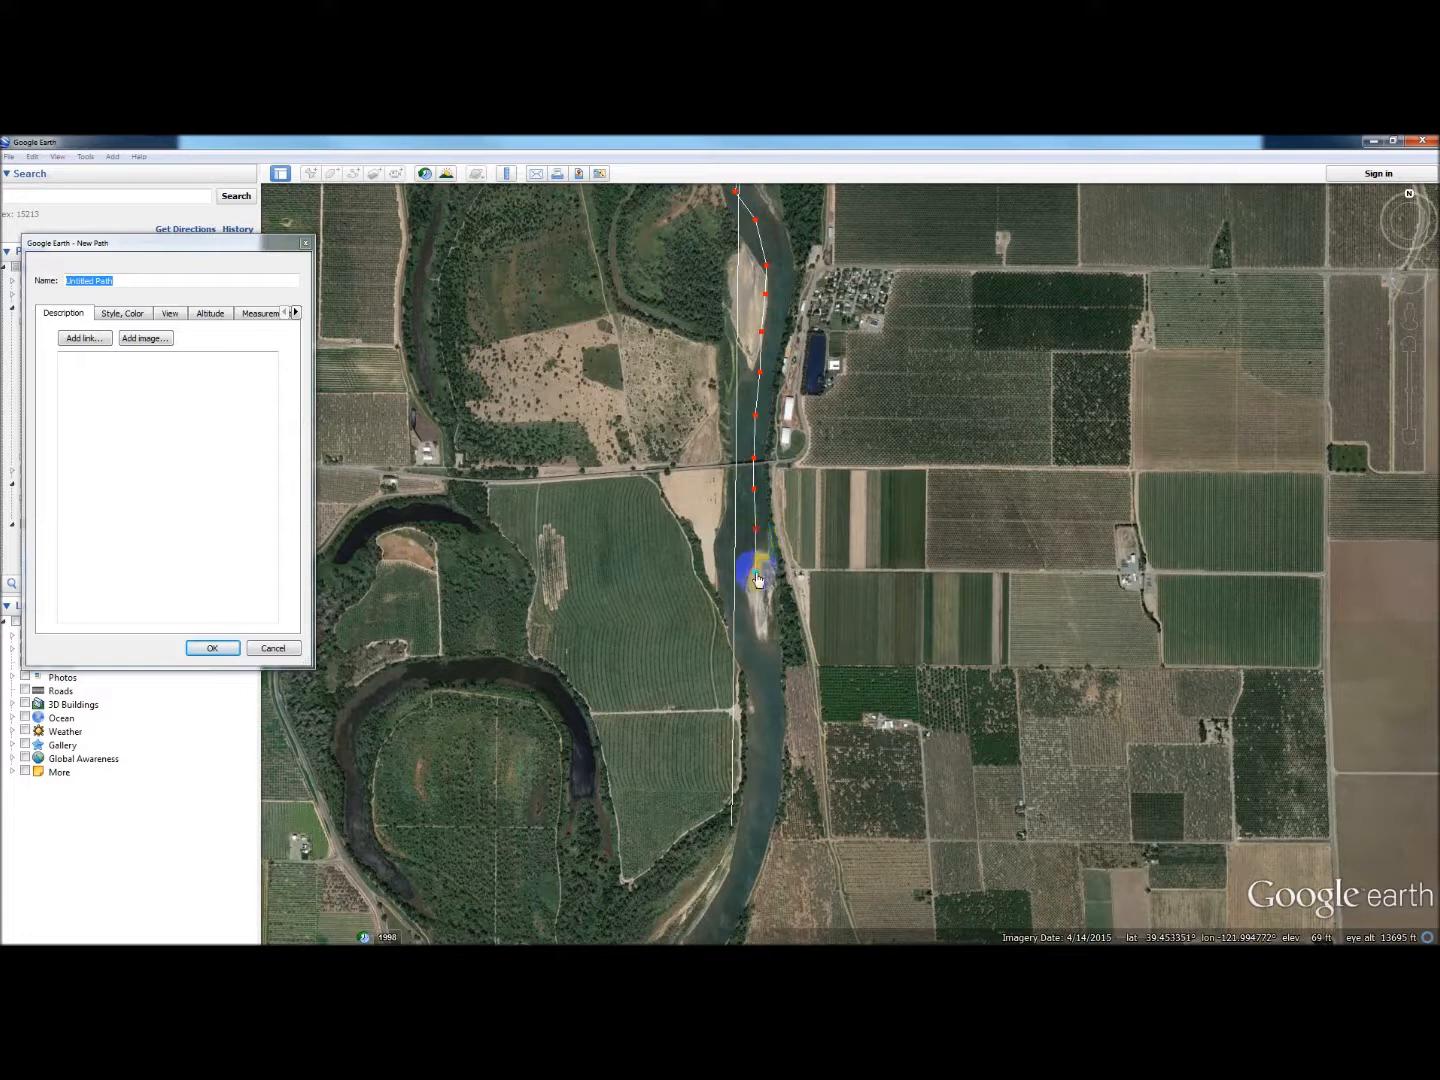
left_click(758, 607)
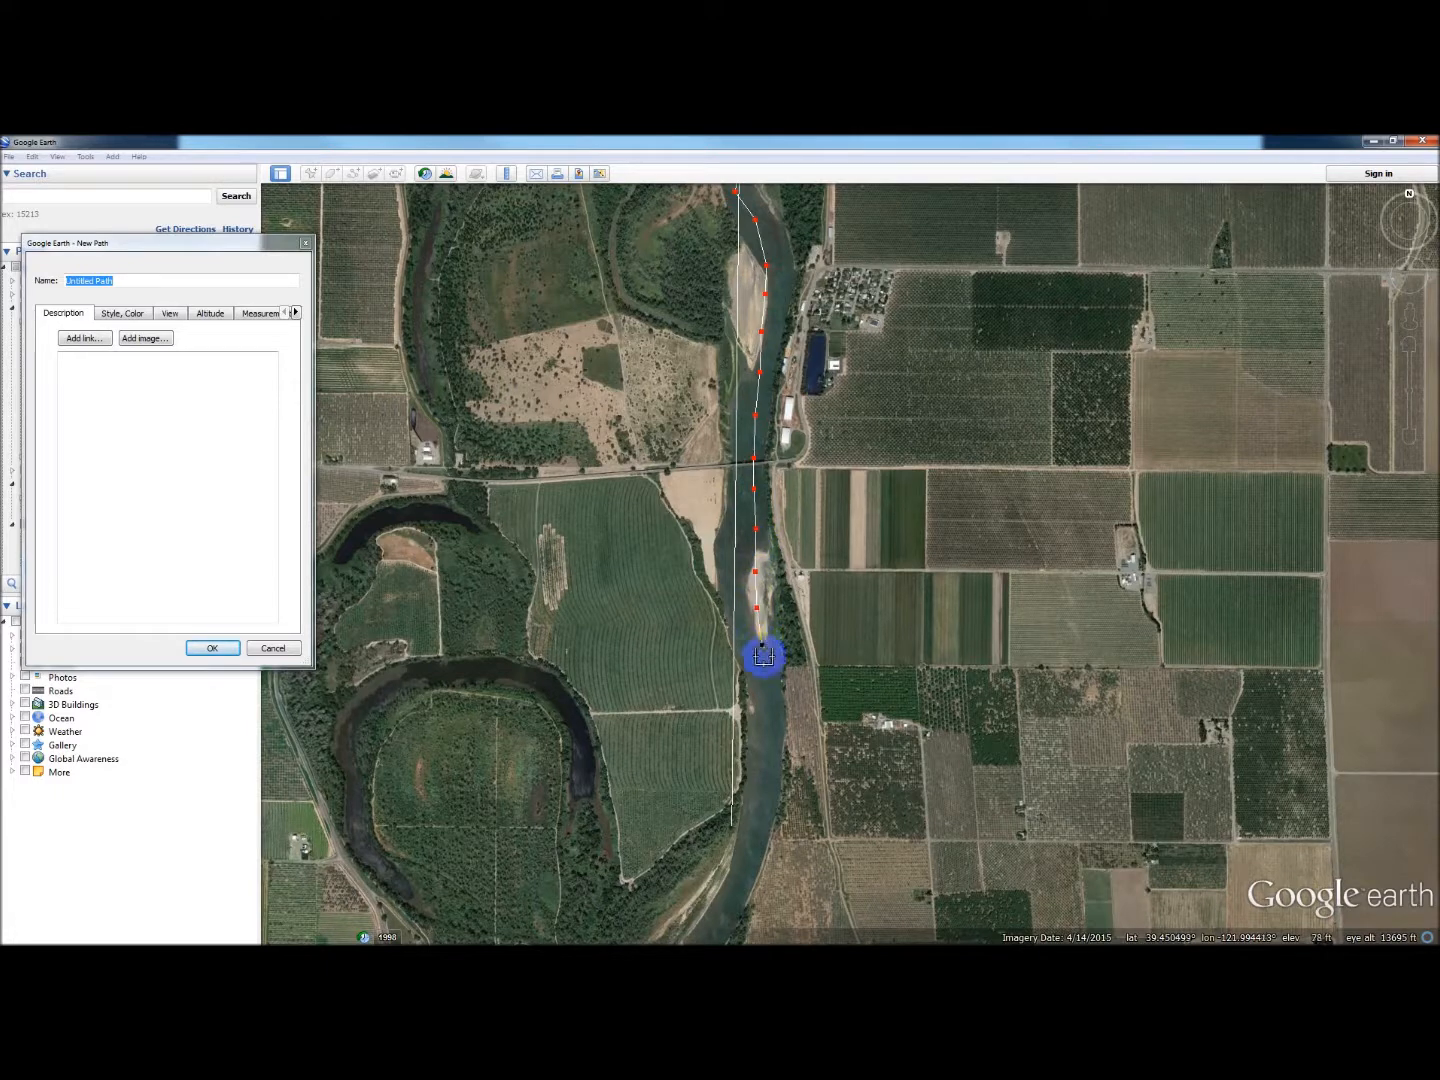
left_click(766, 679)
left_click(767, 708)
left_click(766, 746)
left_click(763, 777)
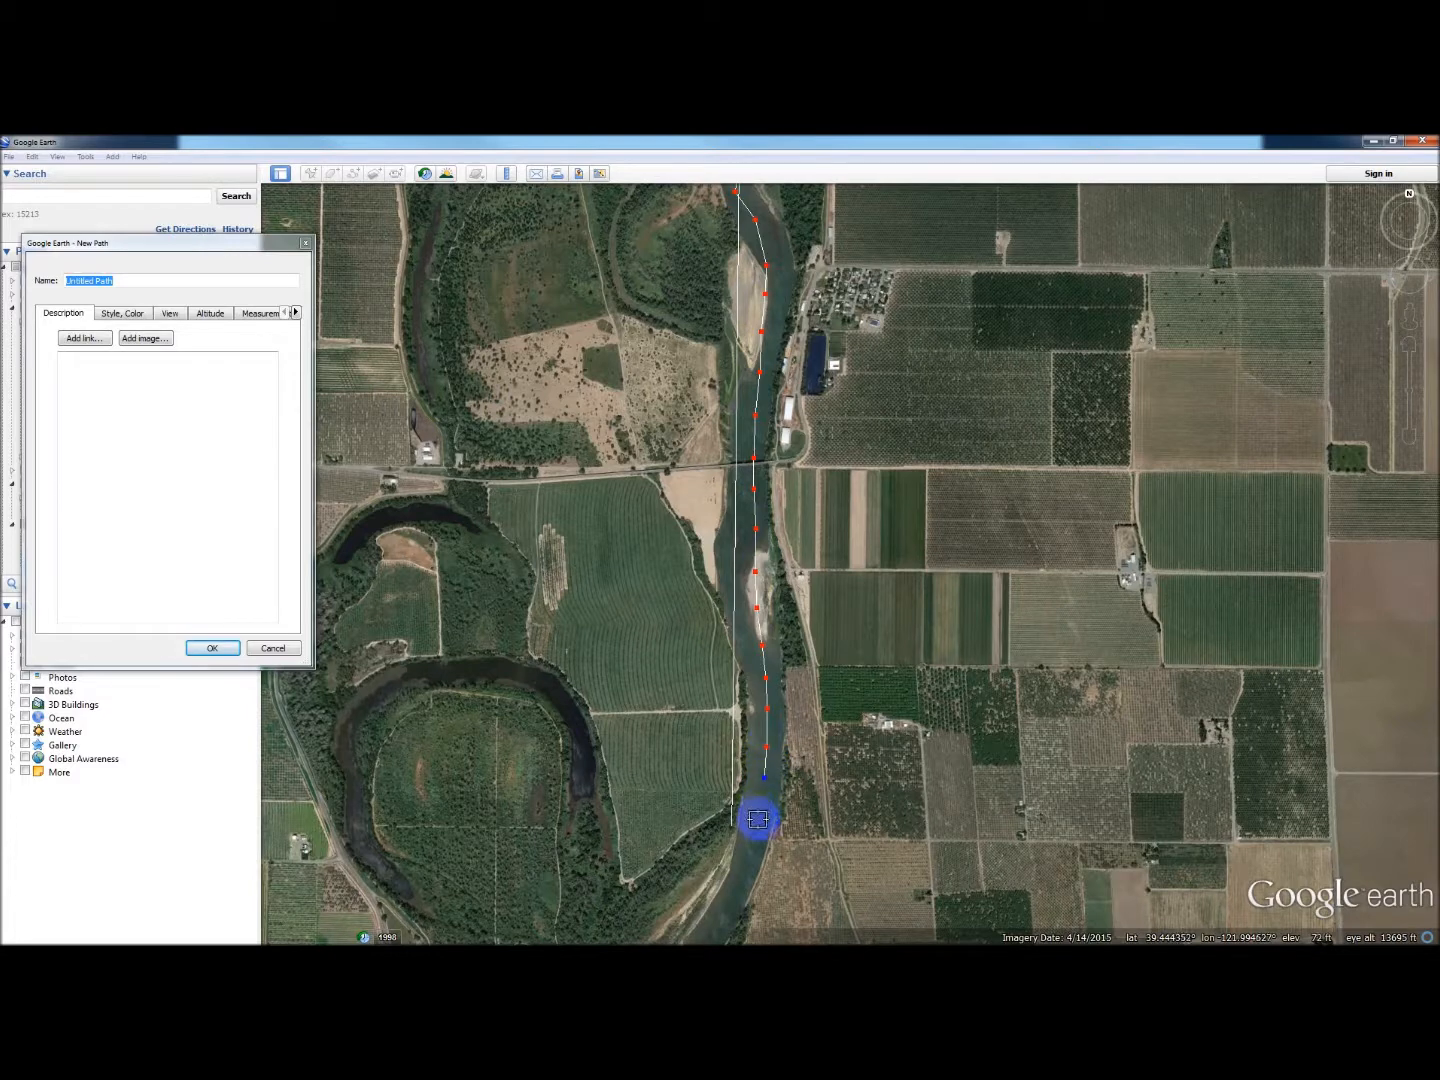
left_click(758, 831)
left_click_drag(757, 833, 754, 818)
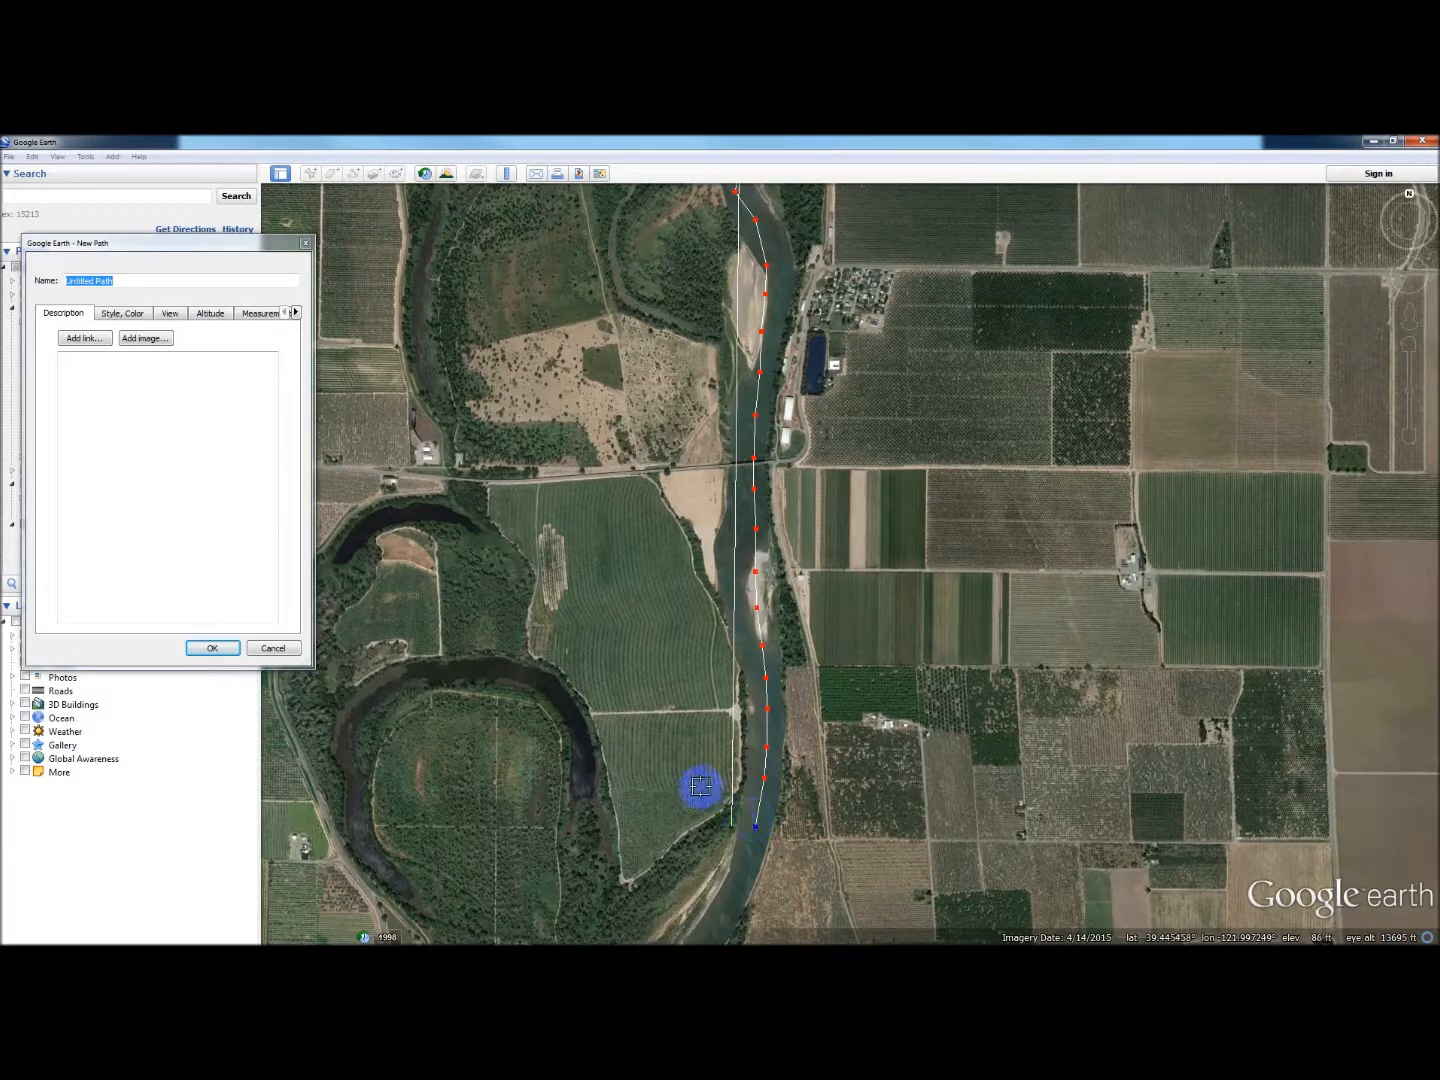
Step: Name the new path SacOF2015 and finish creating it
left_click_drag(118, 280, 67, 282)
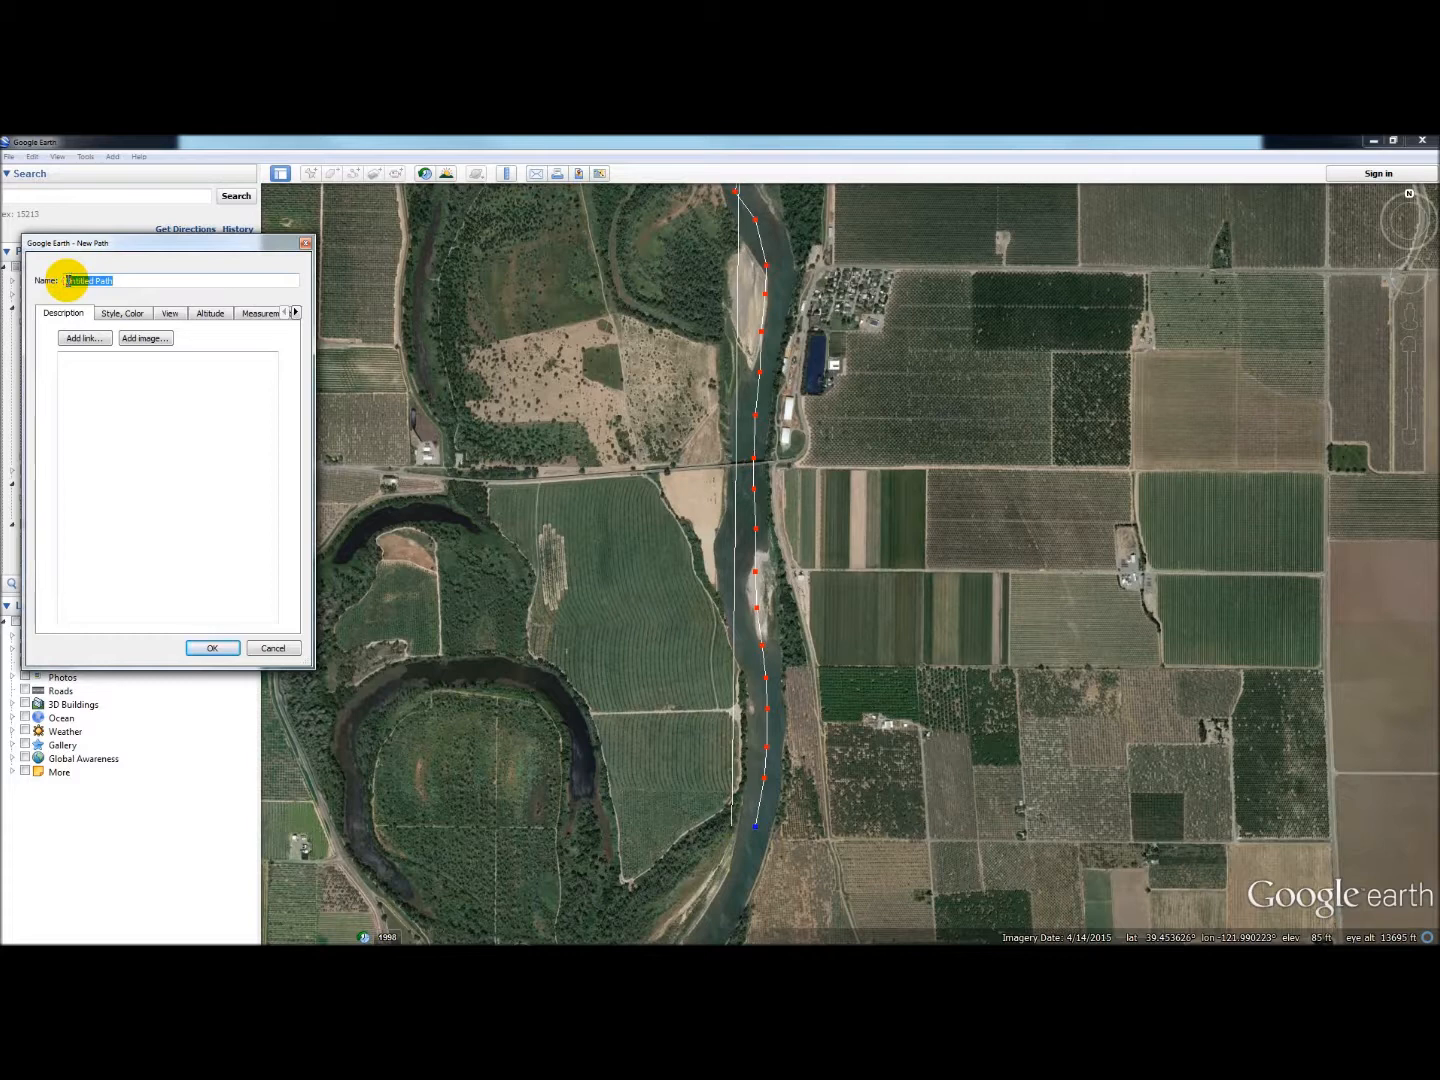
type("Sac")
key("BackSpace")
key("BackSpace")
key("BackSpace")
type("SacOF")
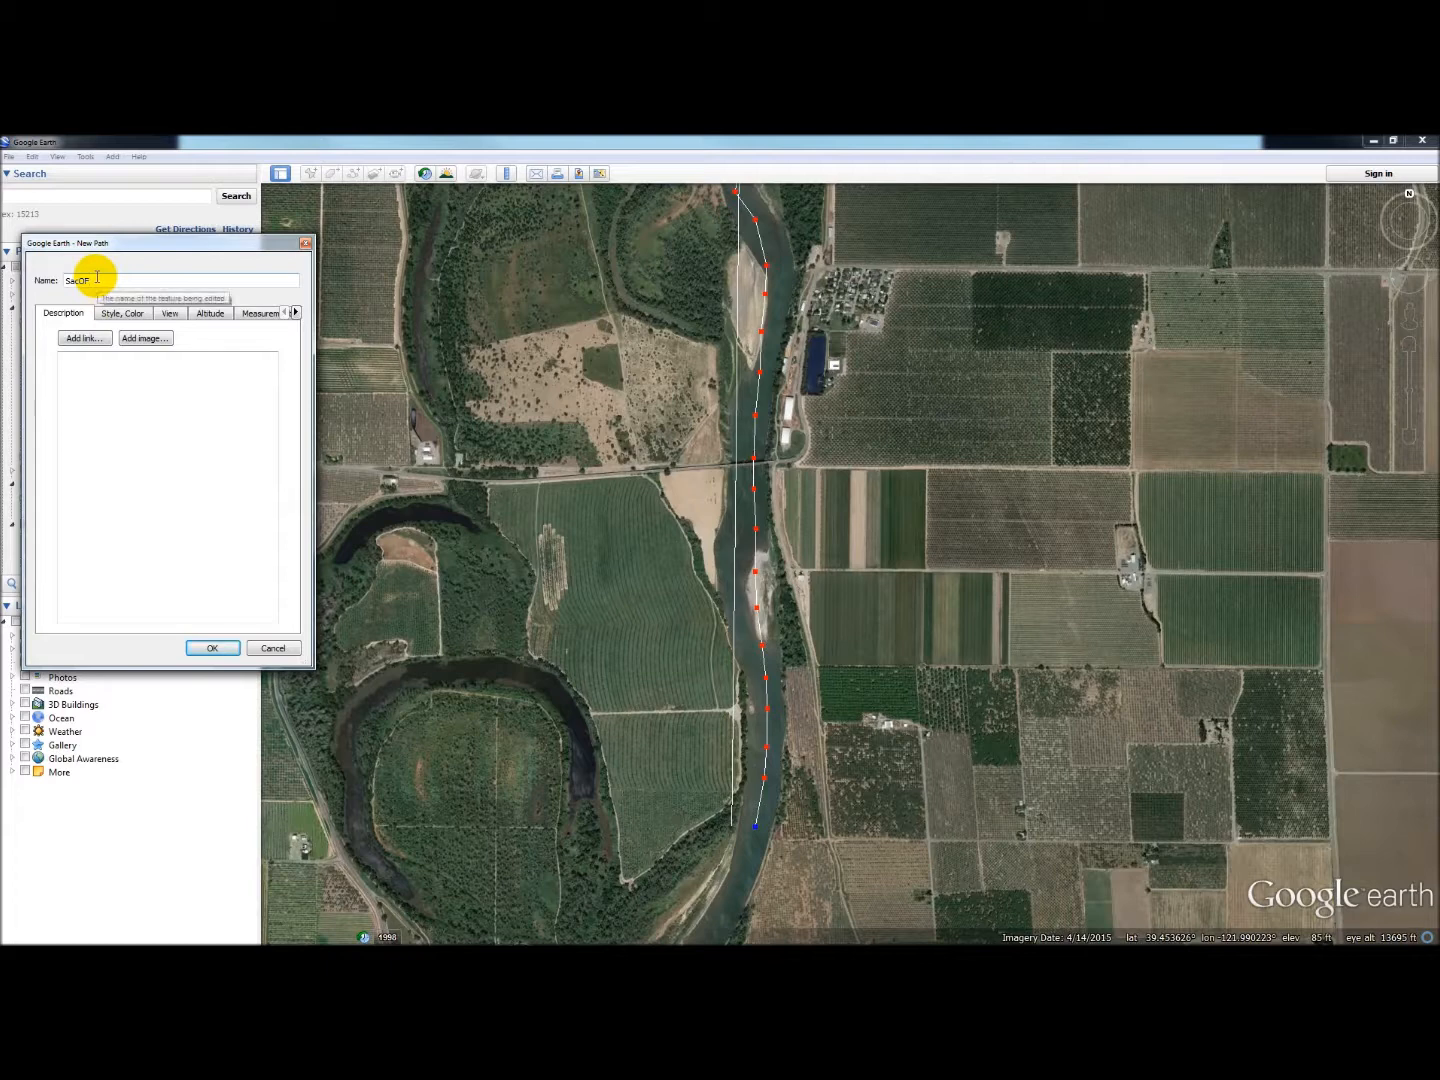
type("2cs")
type("5")
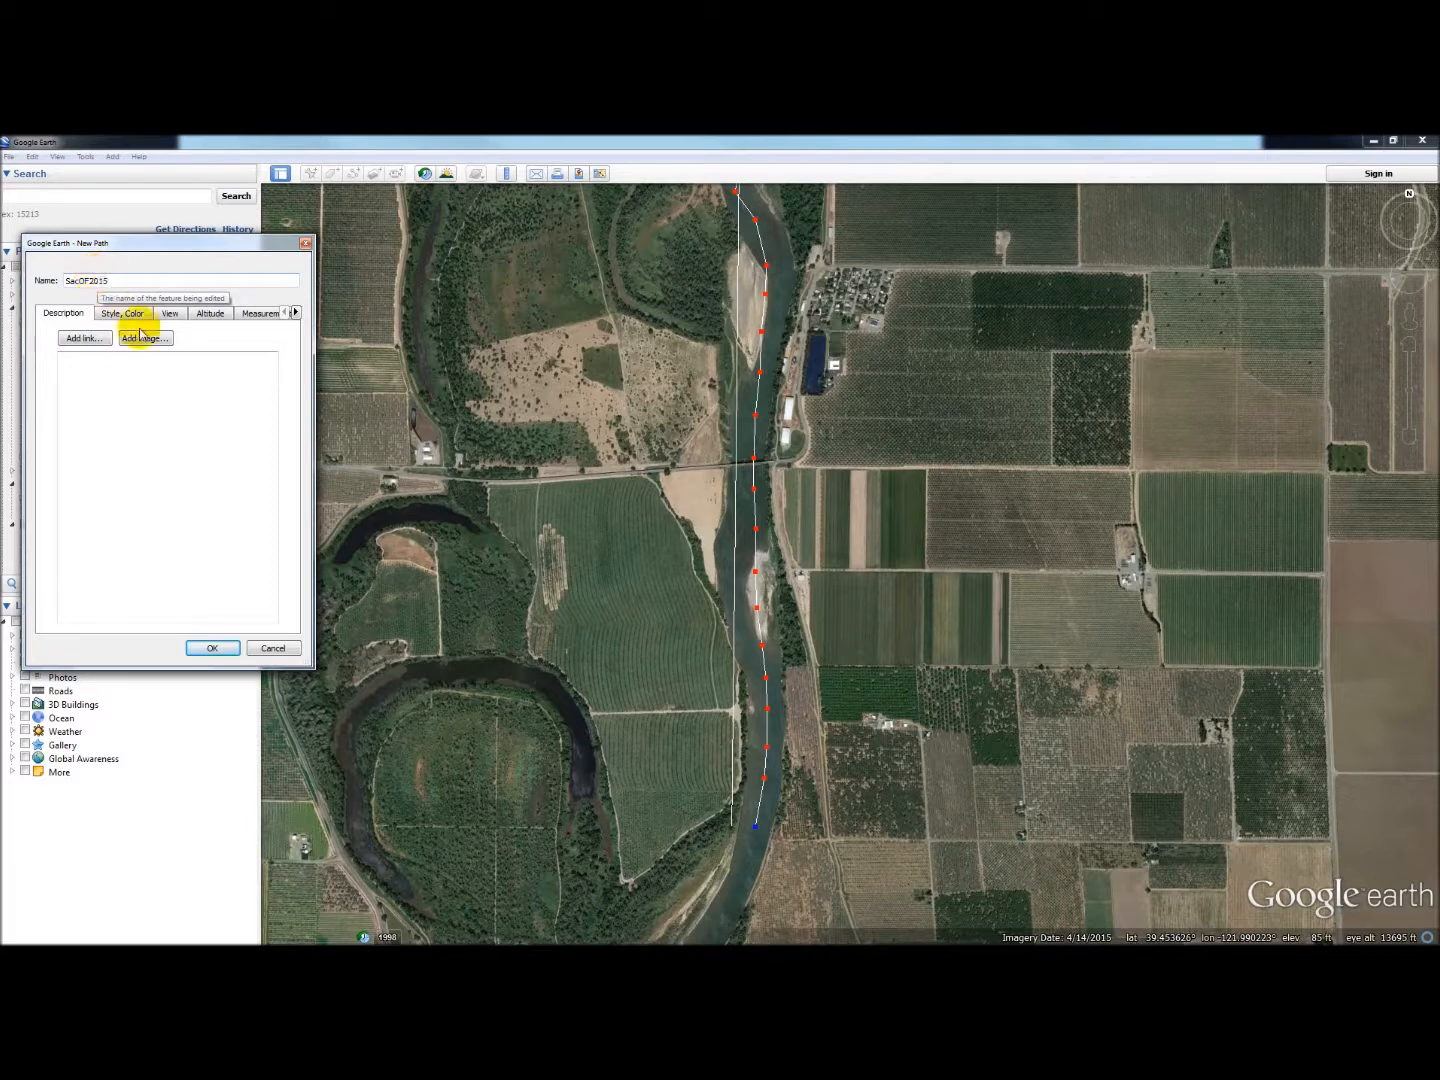
left_click(216, 649)
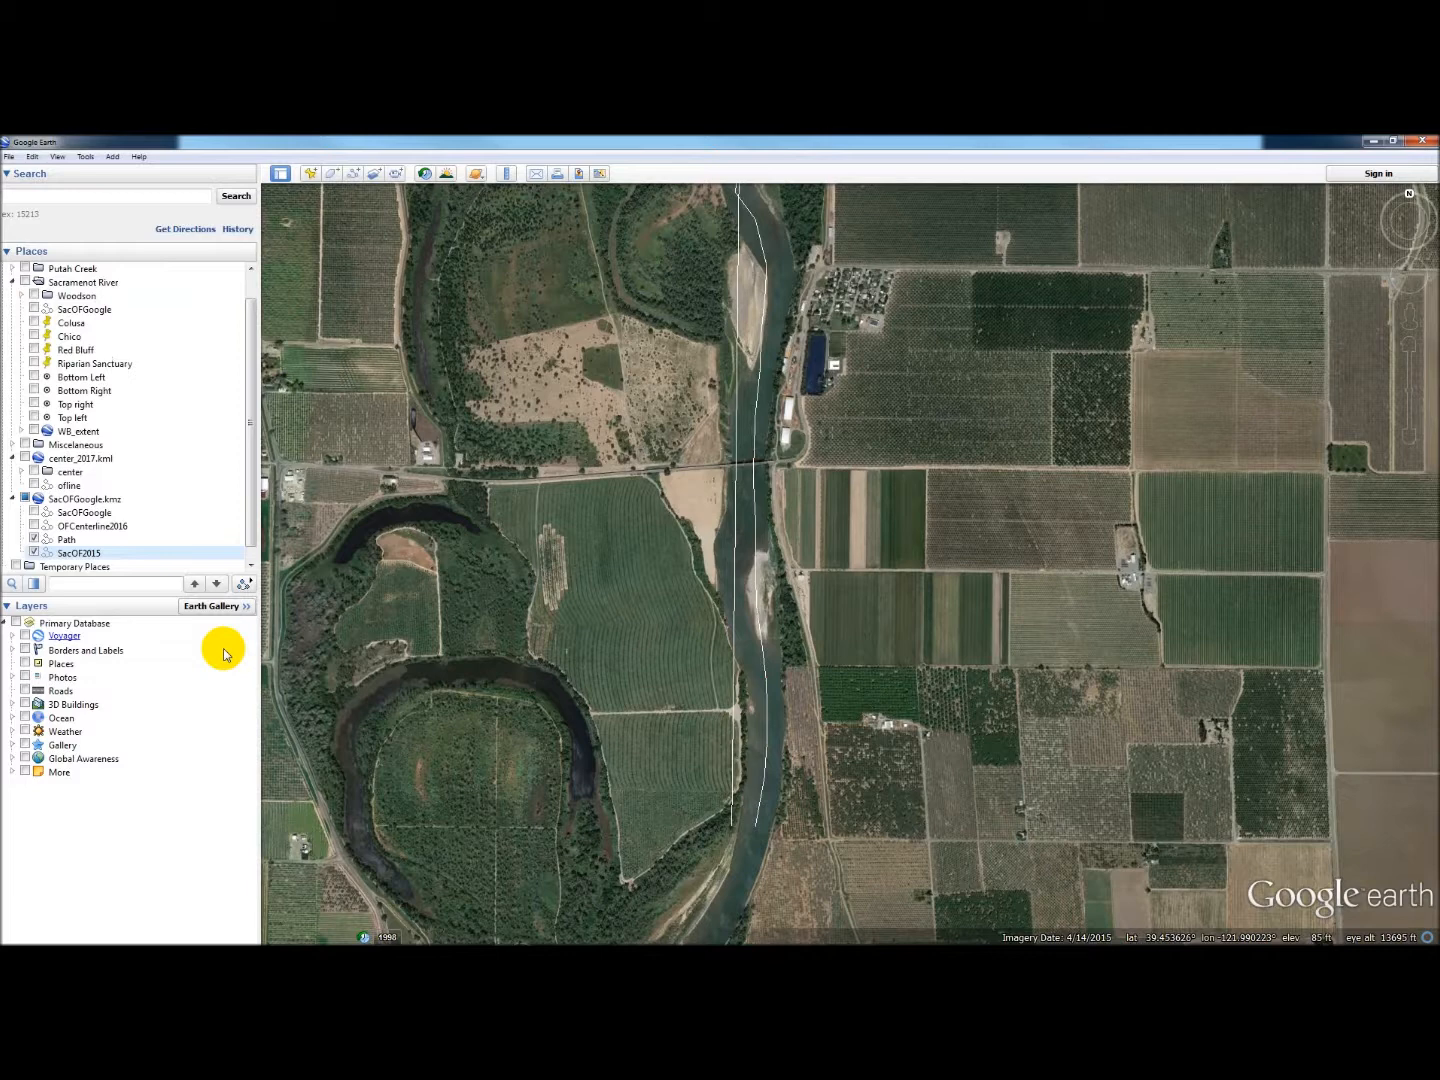
Step: Save the SacOF2015 path as SacOF2015.kmz in the Centerlines folder
right_click(90, 556)
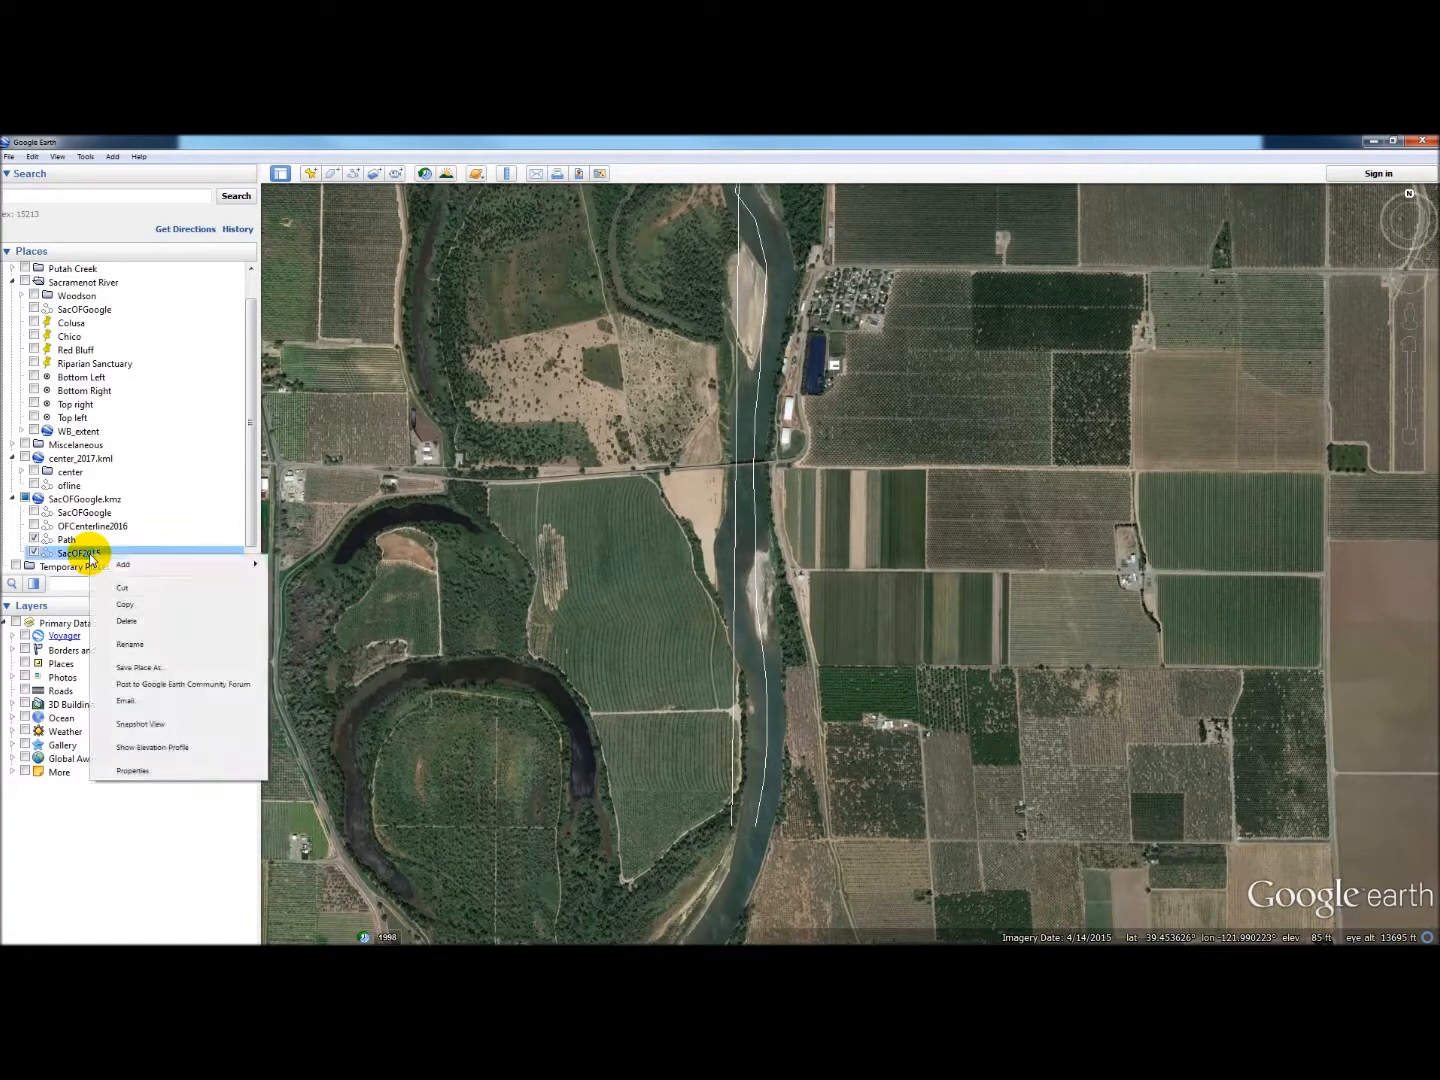
left_click(152, 668)
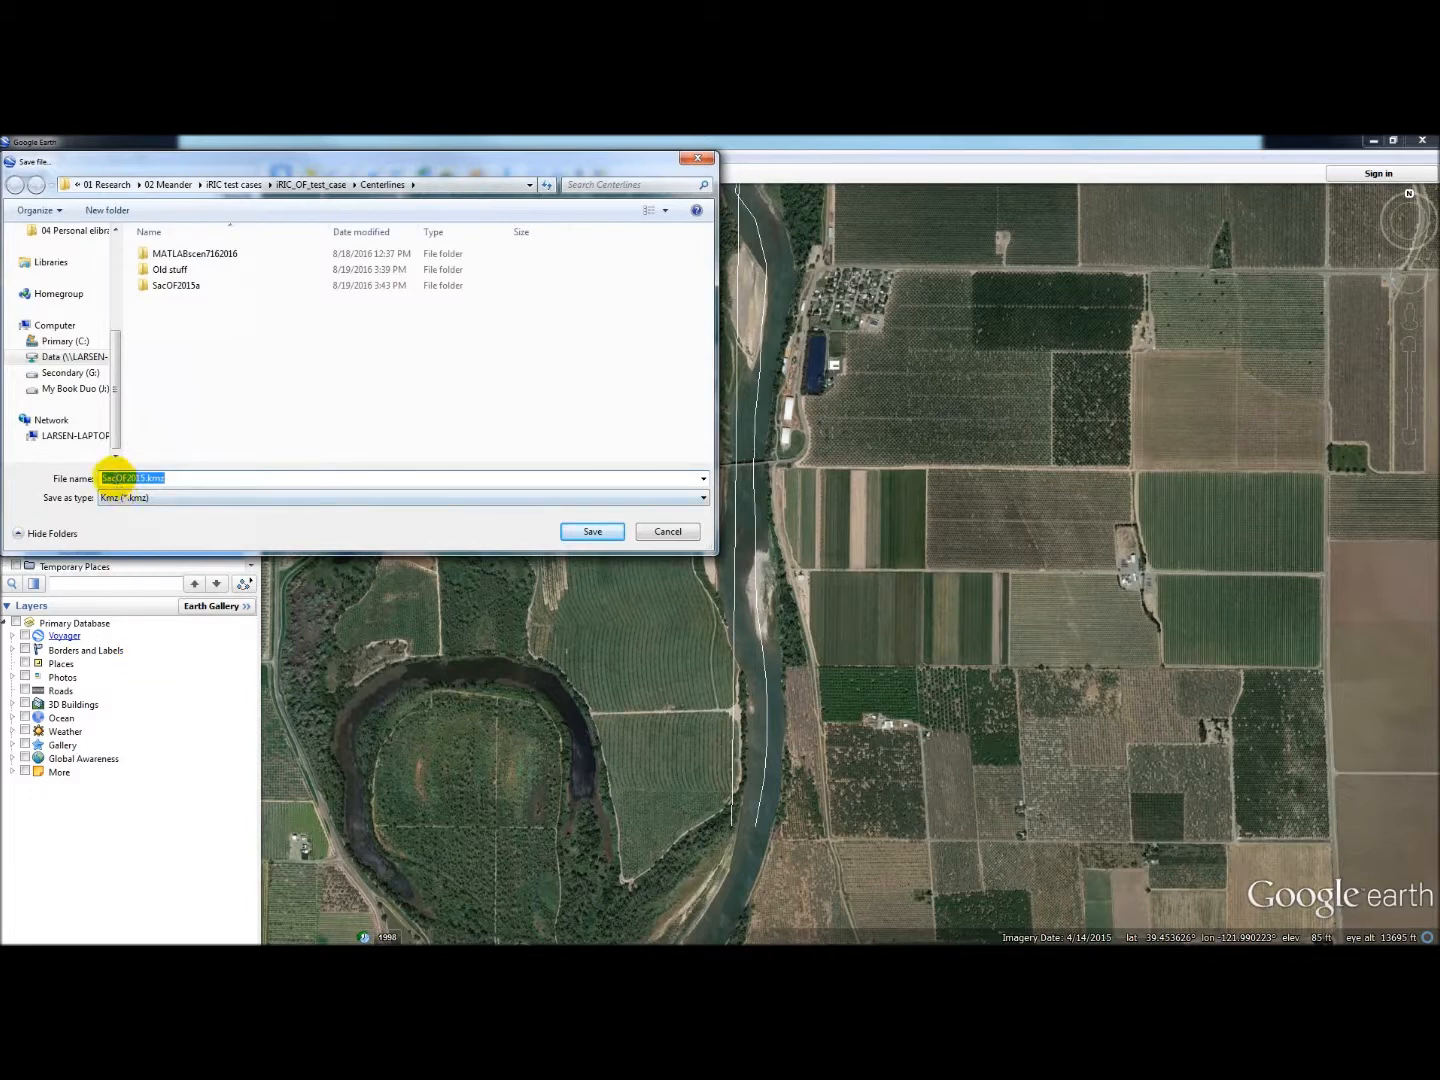
left_click(604, 532)
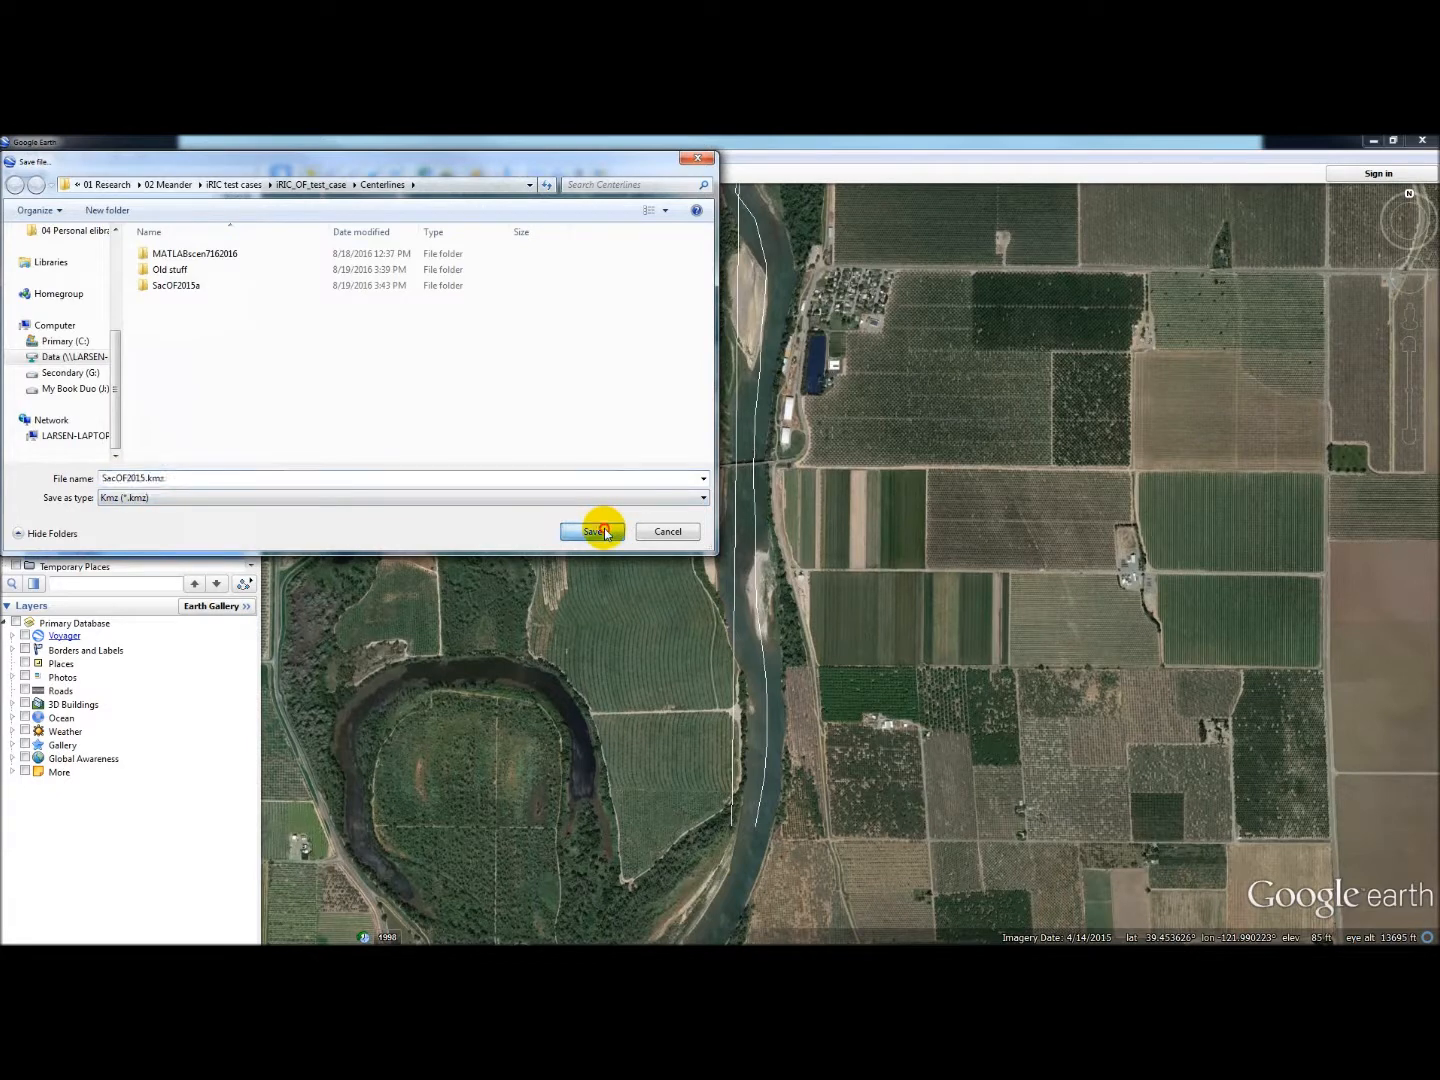
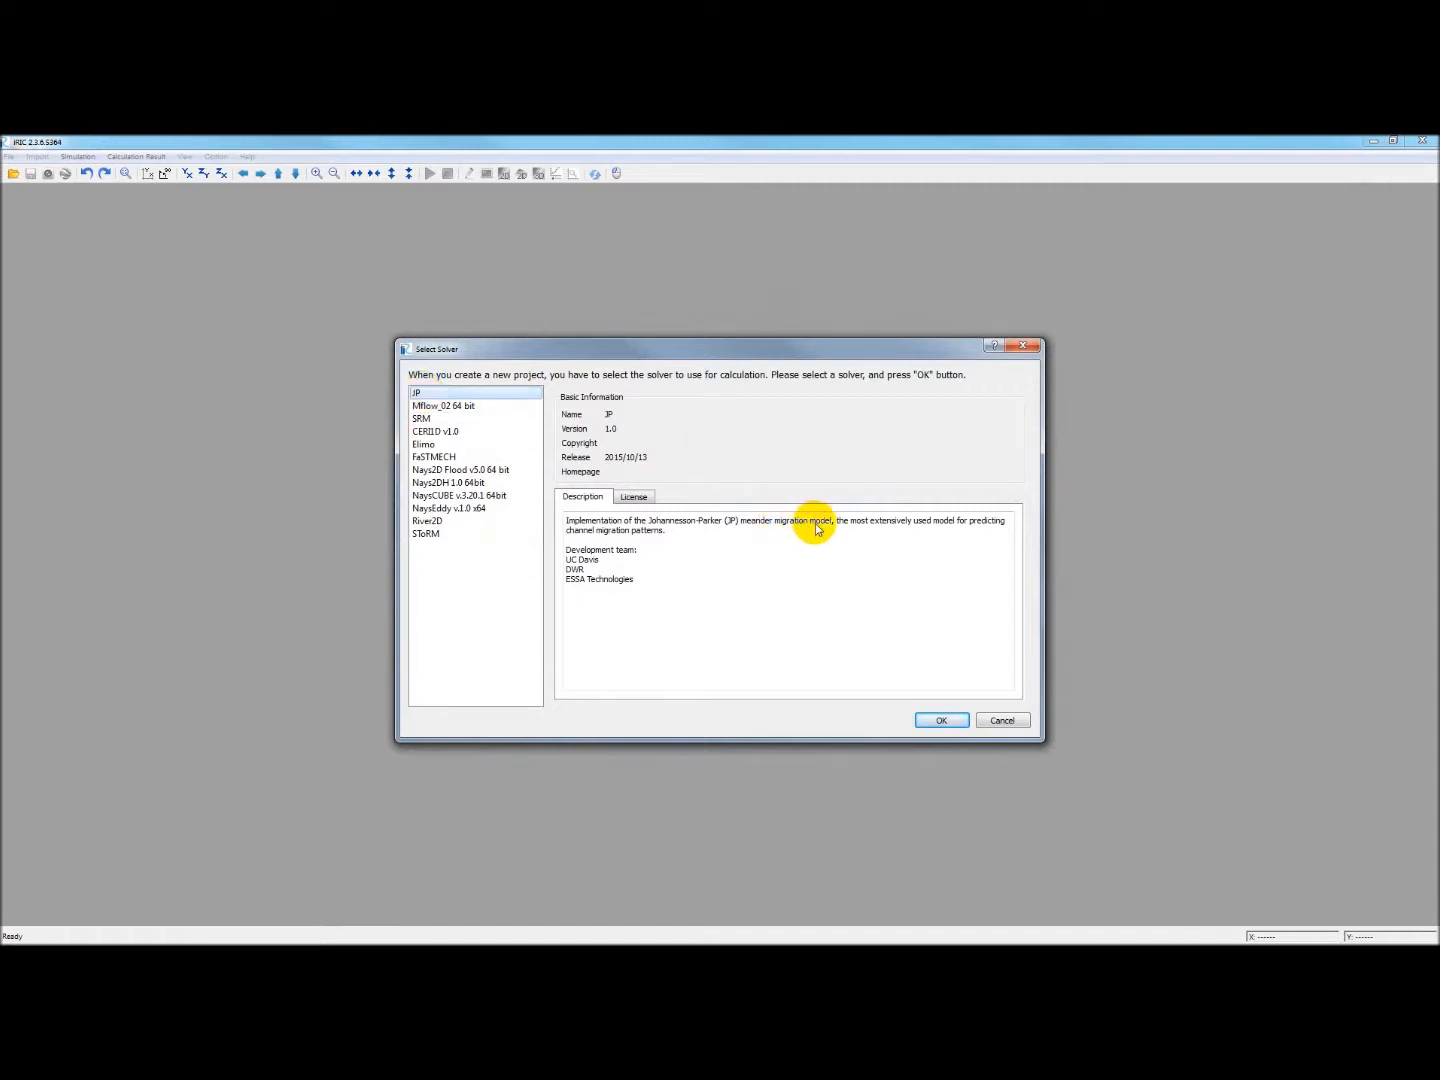
Step: In iRIC, create a new project with the JP solver and maximize the pre-processing window
left_click(935, 720)
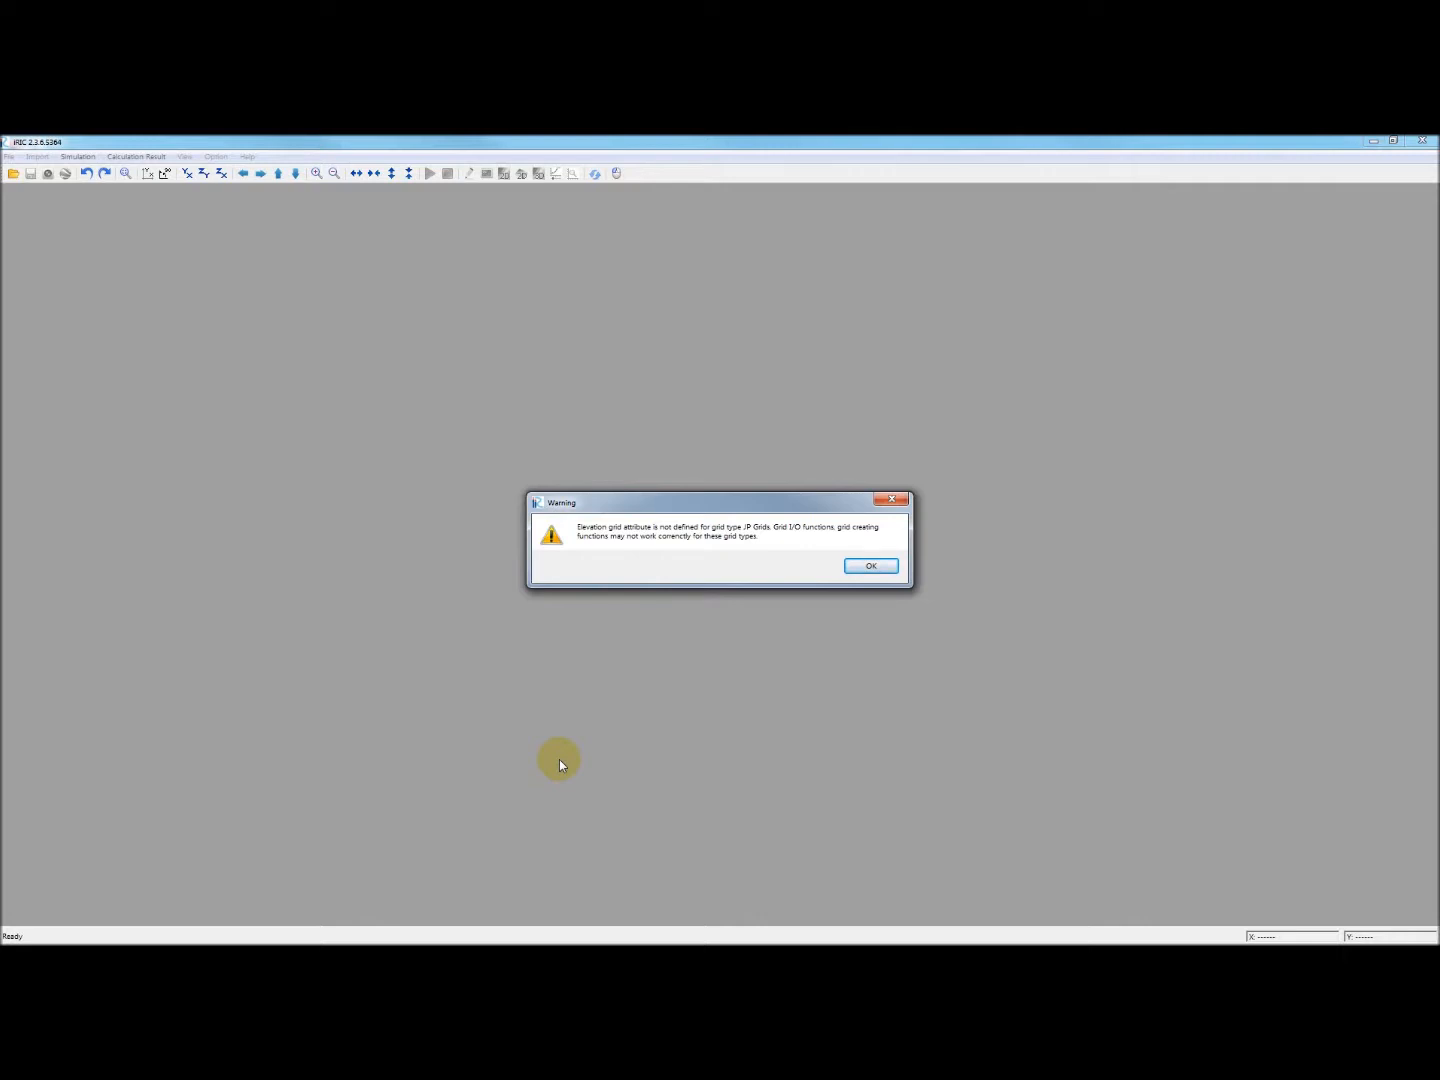
left_click(872, 567)
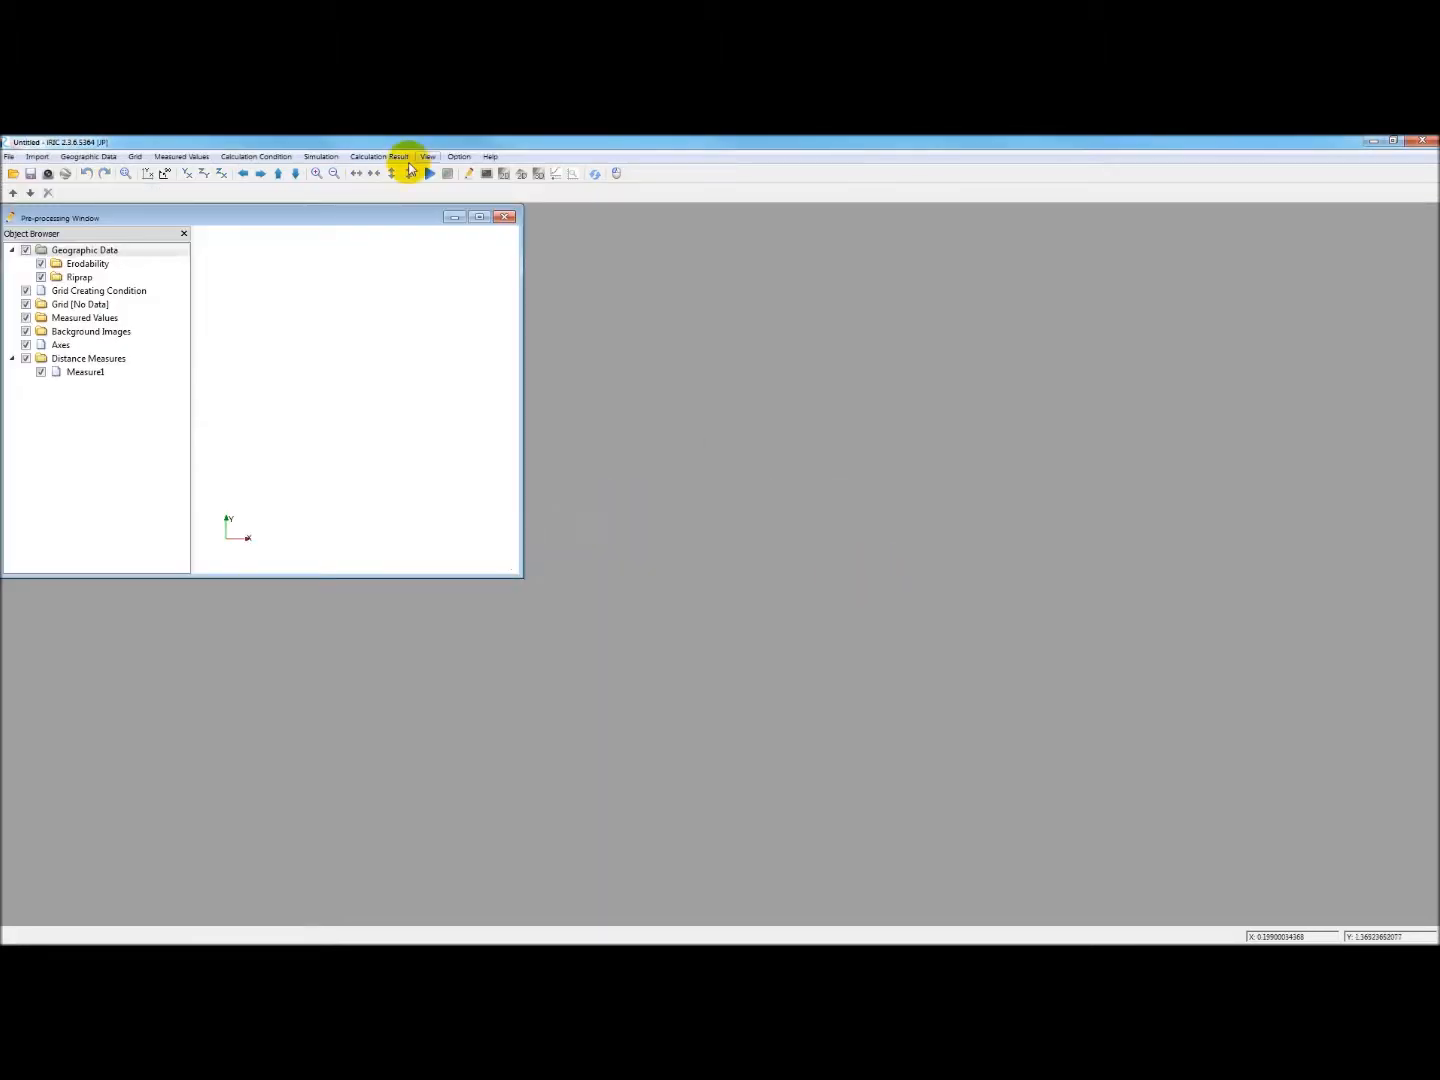
left_click(479, 217)
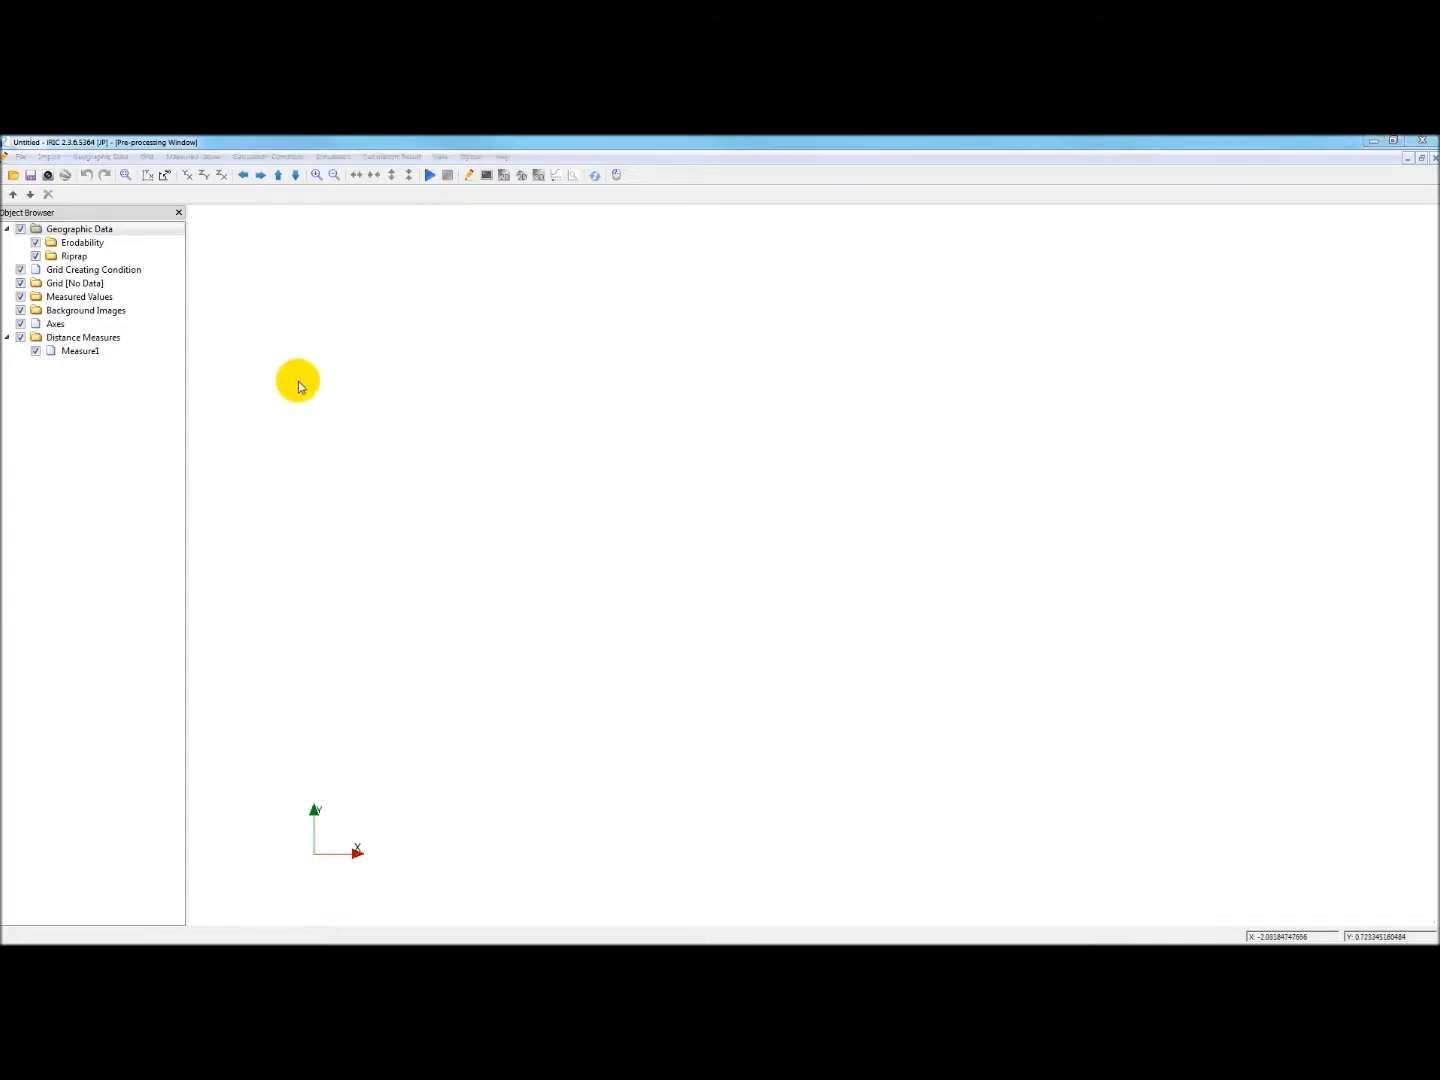
Step: Set the project's coordinate system to EPSG:26910: NAD83 / UTM zone 10N in the project properties
left_click(22, 158)
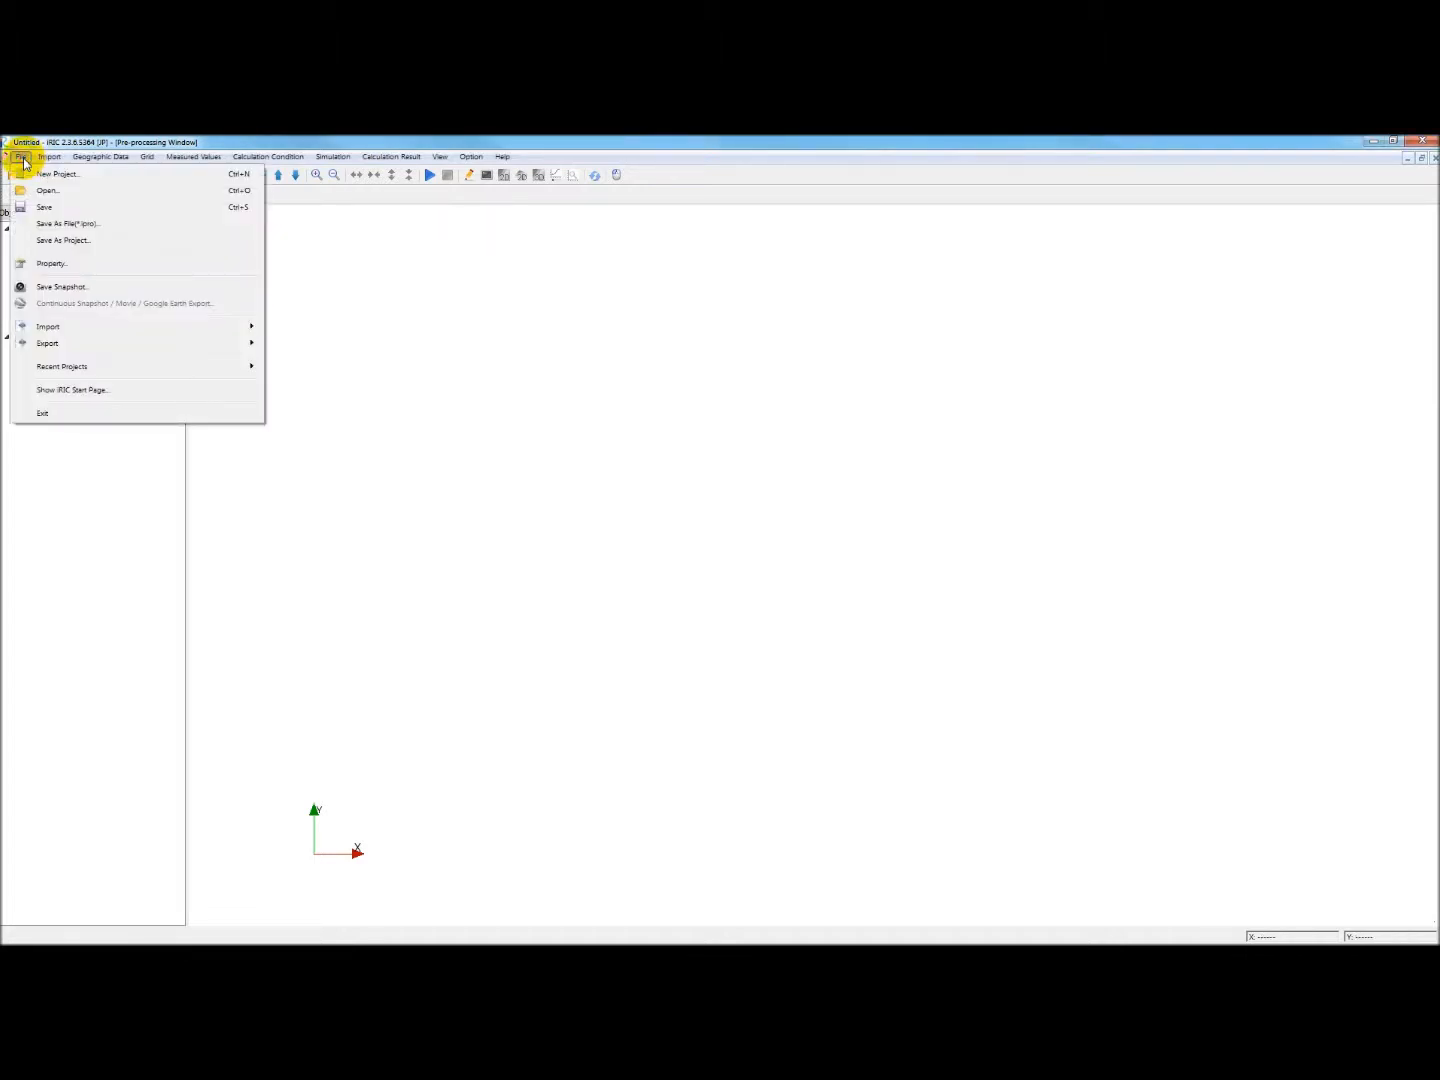
left_click(50, 263)
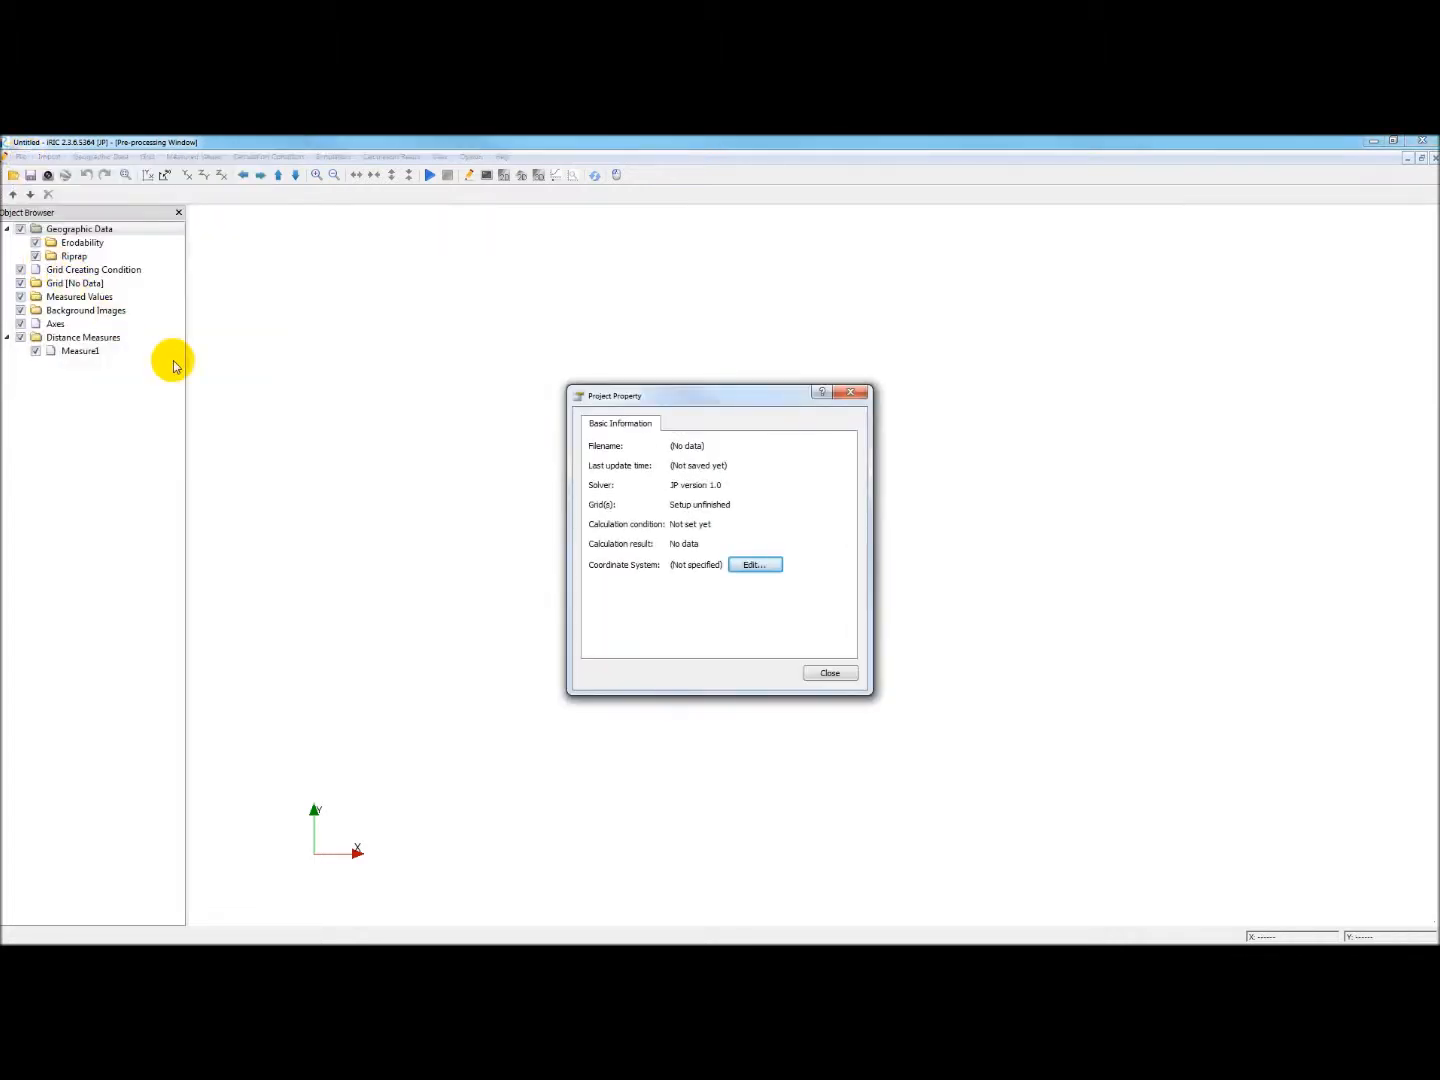
left_click(757, 566)
left_click(821, 506)
left_click_drag(821, 506, 823, 562)
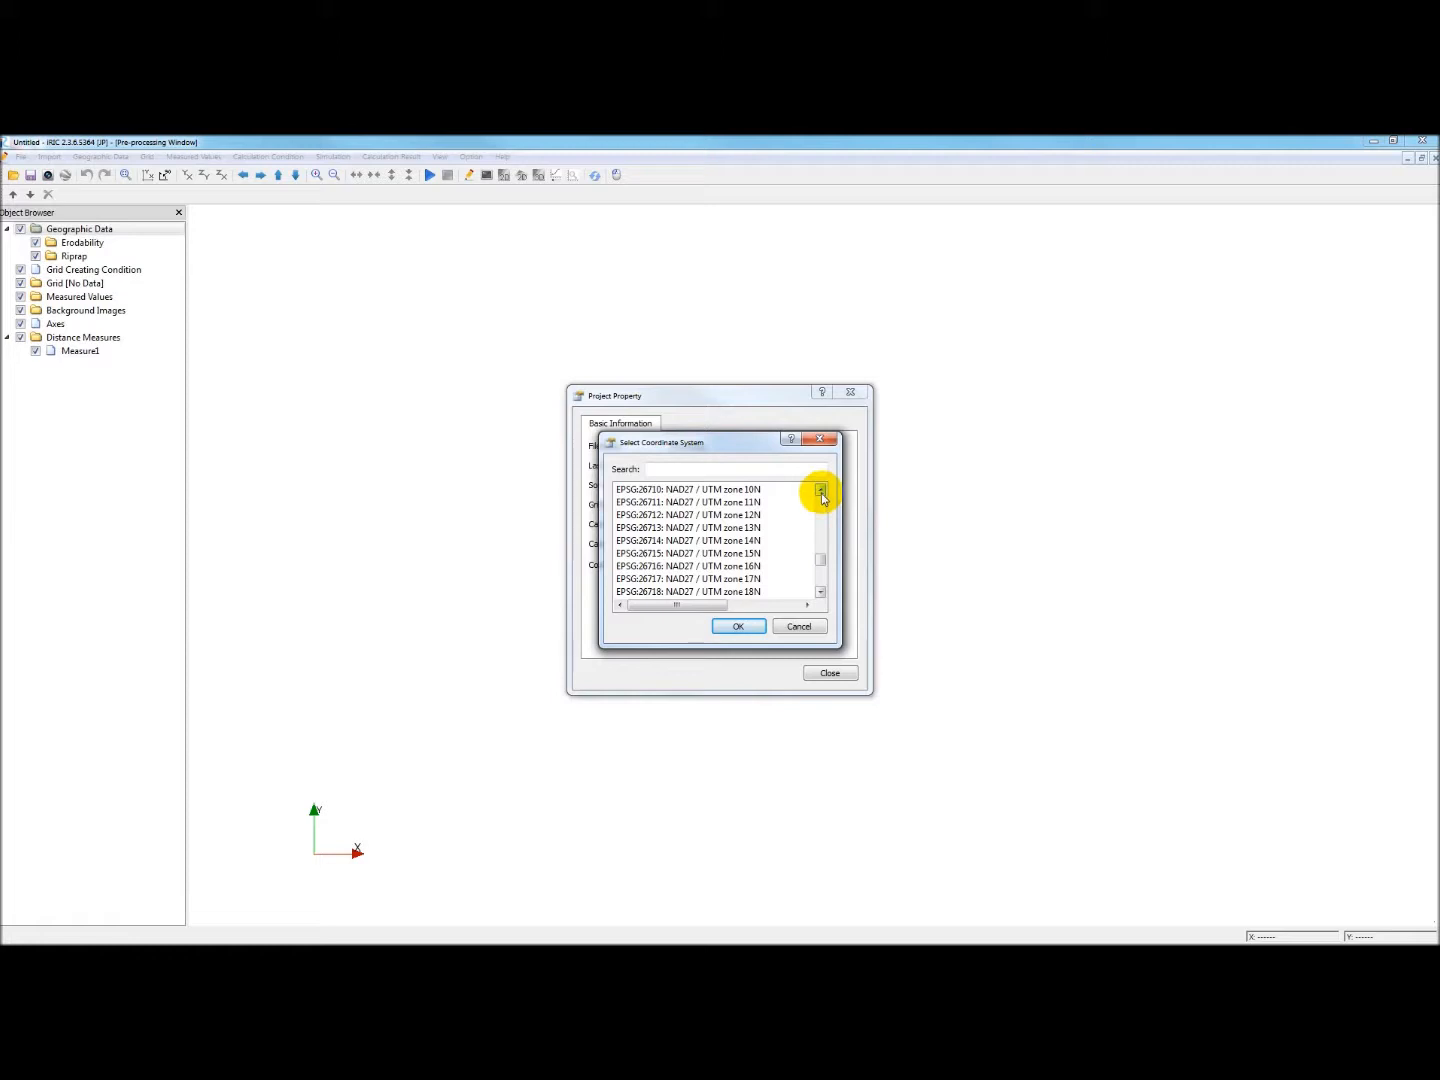
left_click_drag(823, 563, 821, 568)
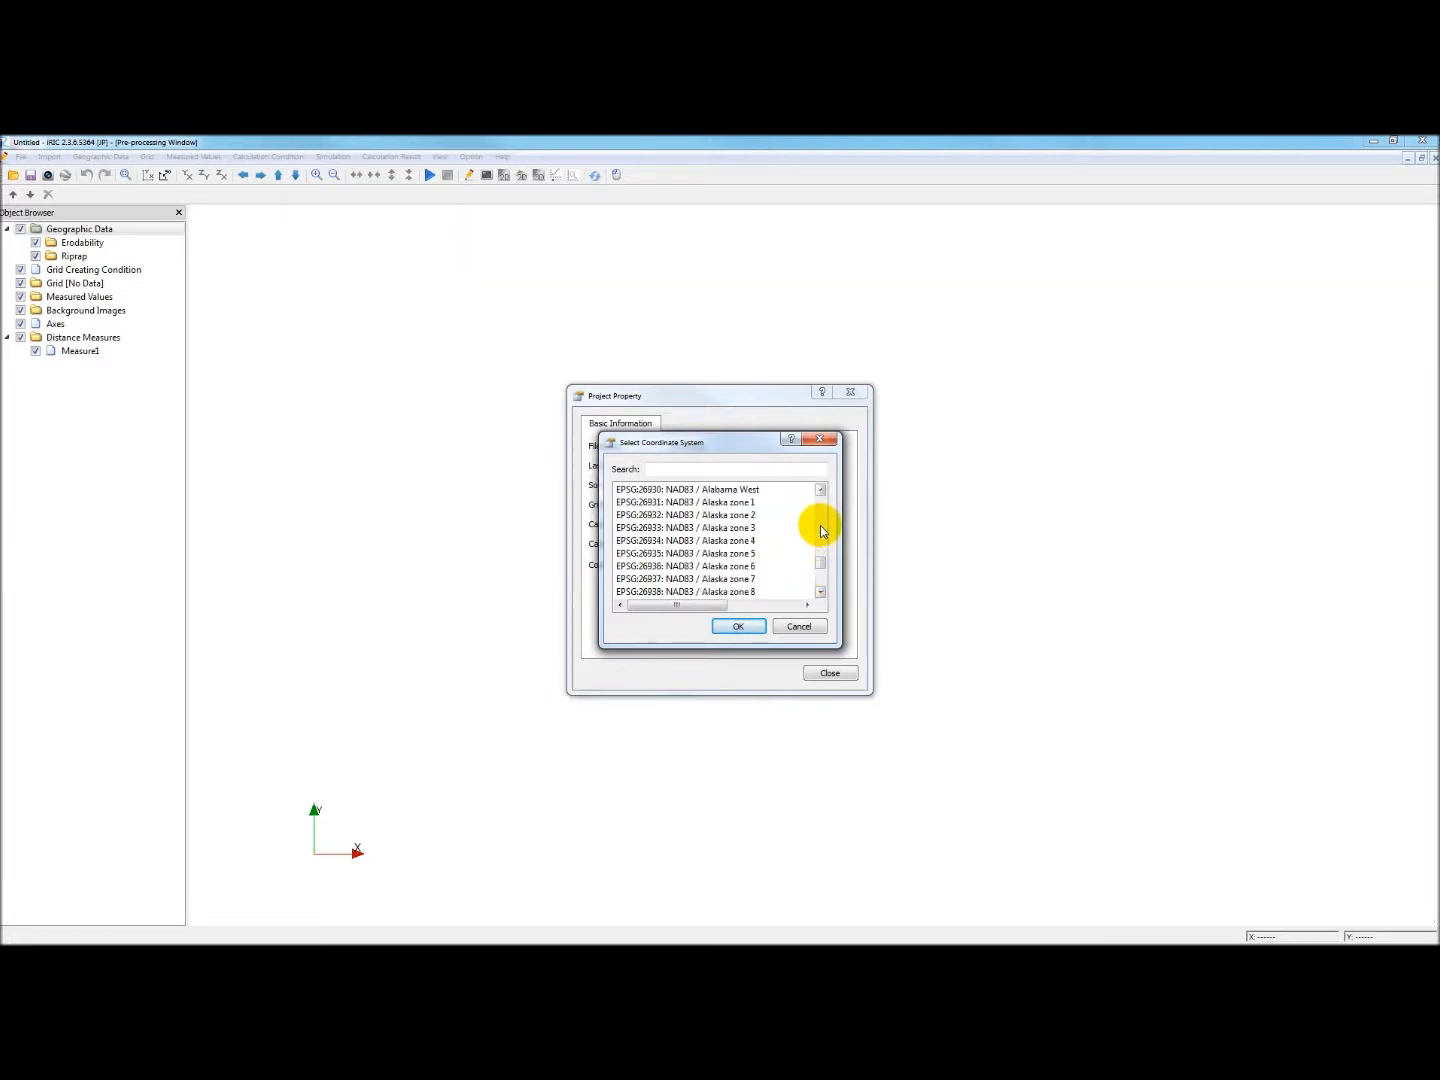
left_click_drag(820, 490, 820, 490)
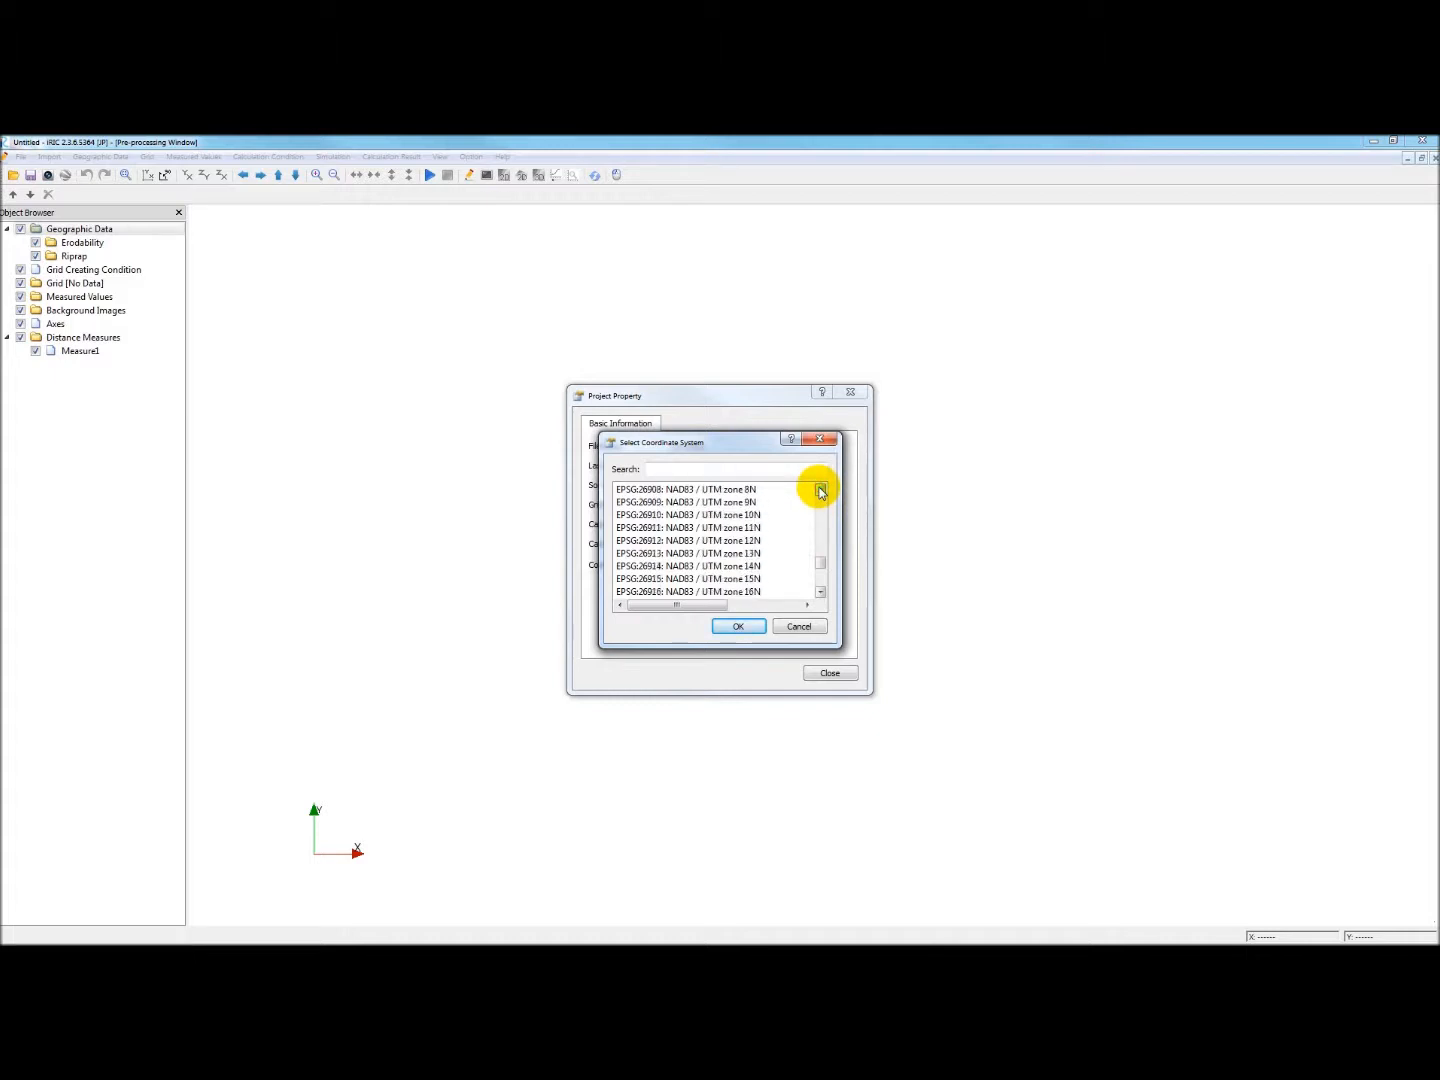
left_click(714, 516)
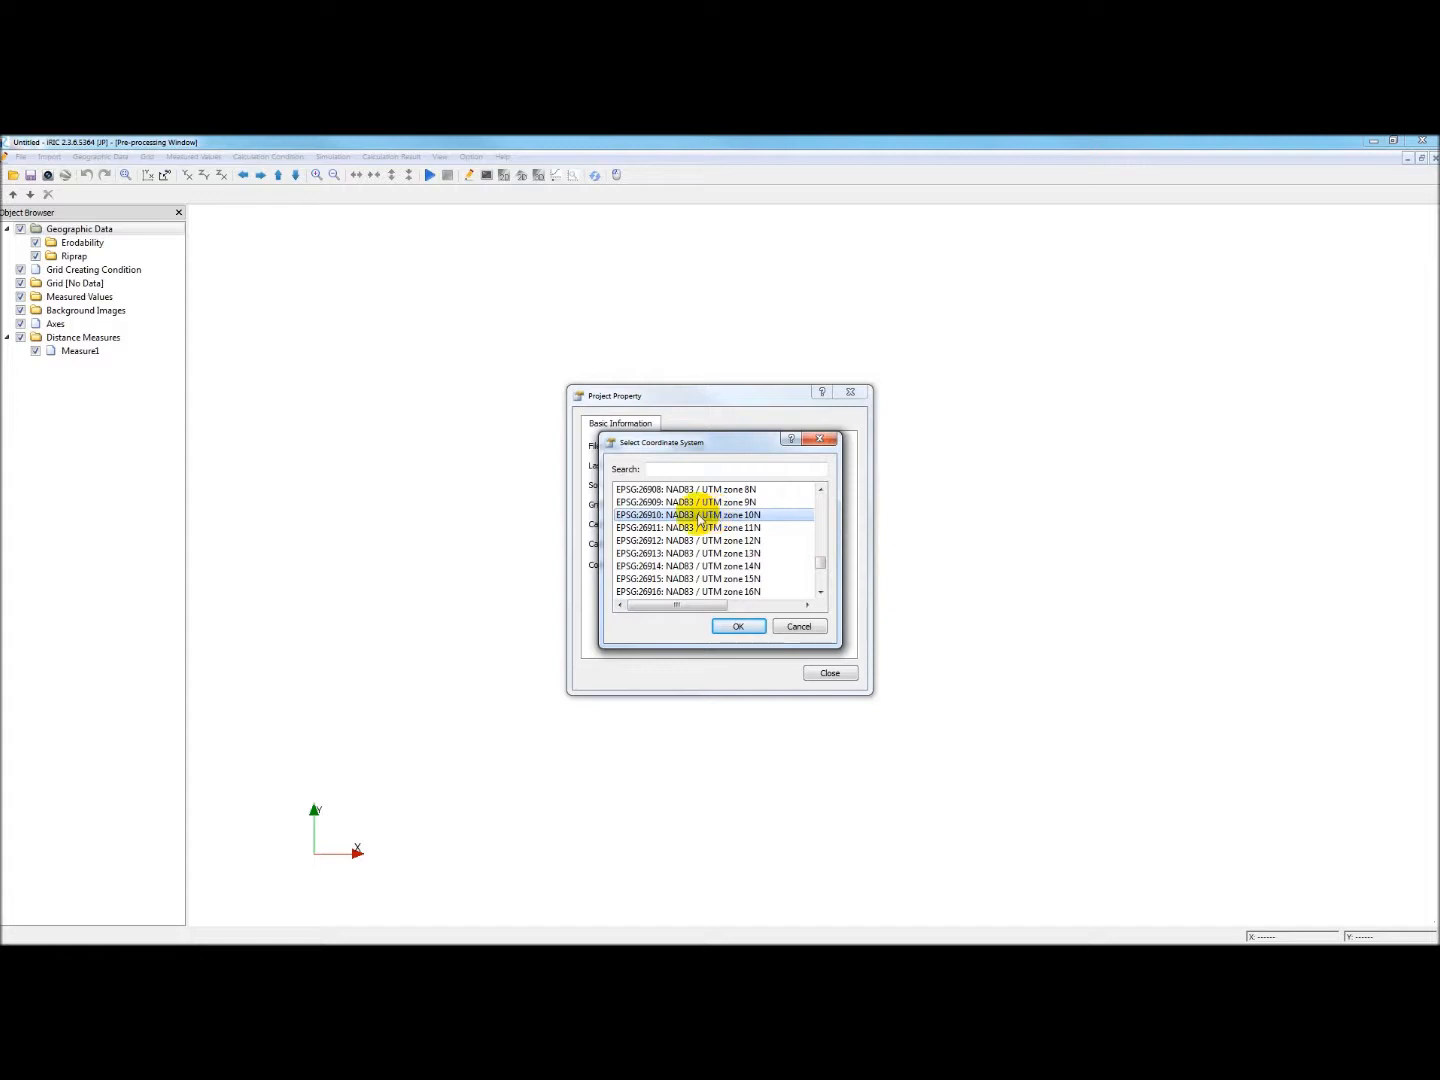
left_click(741, 627)
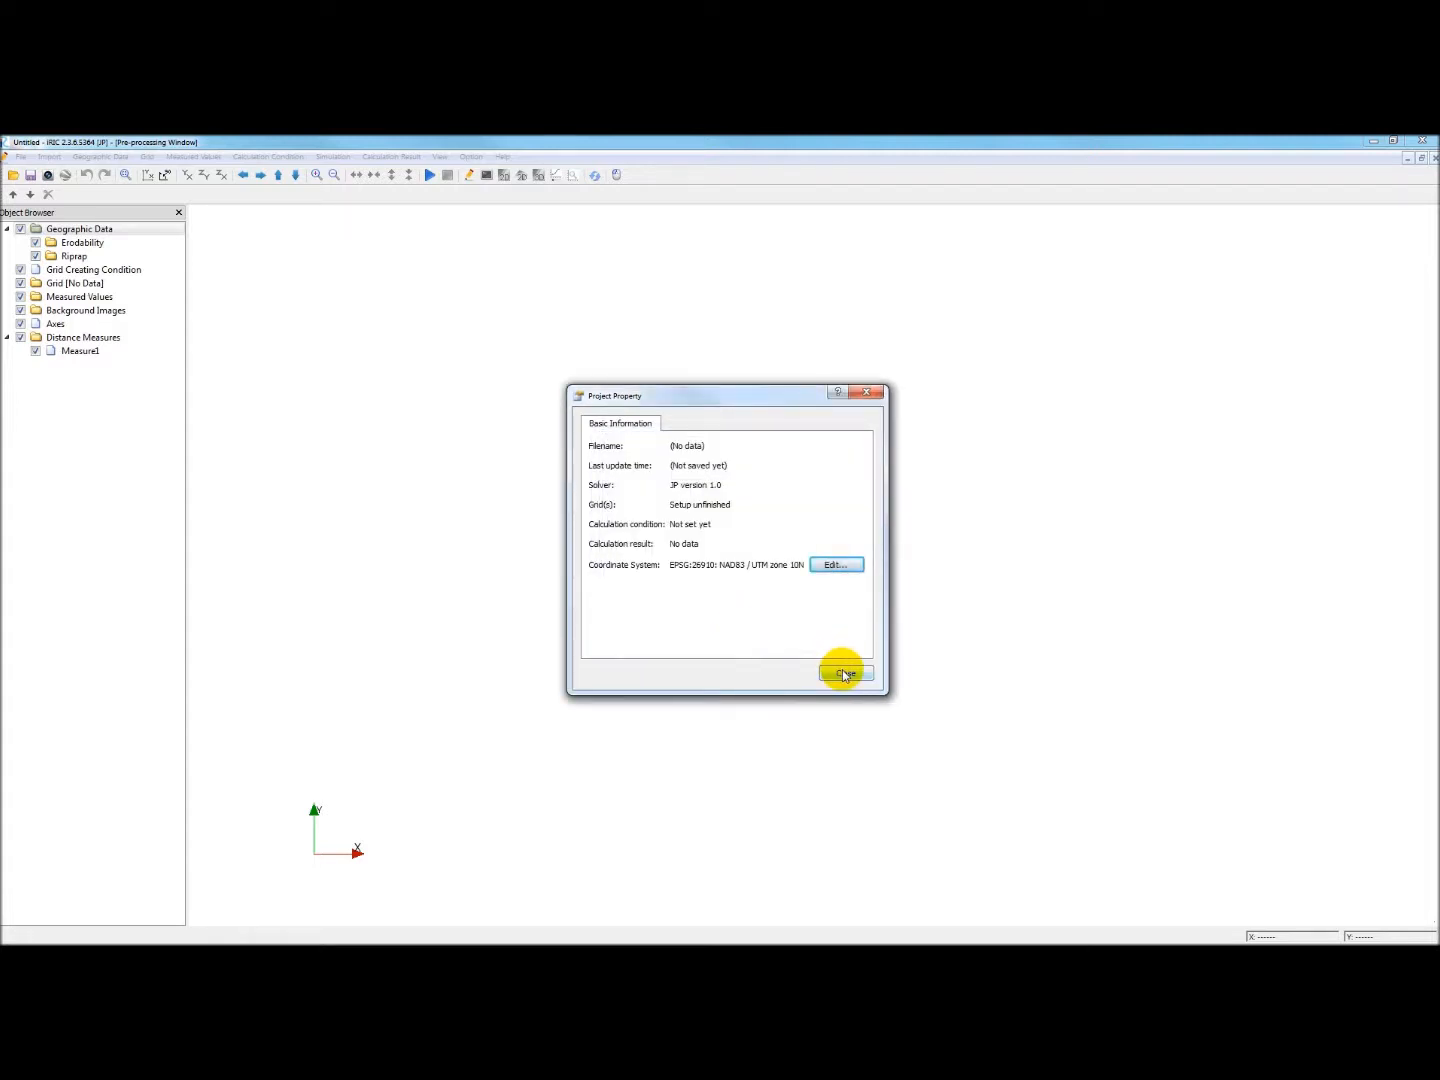
left_click(842, 673)
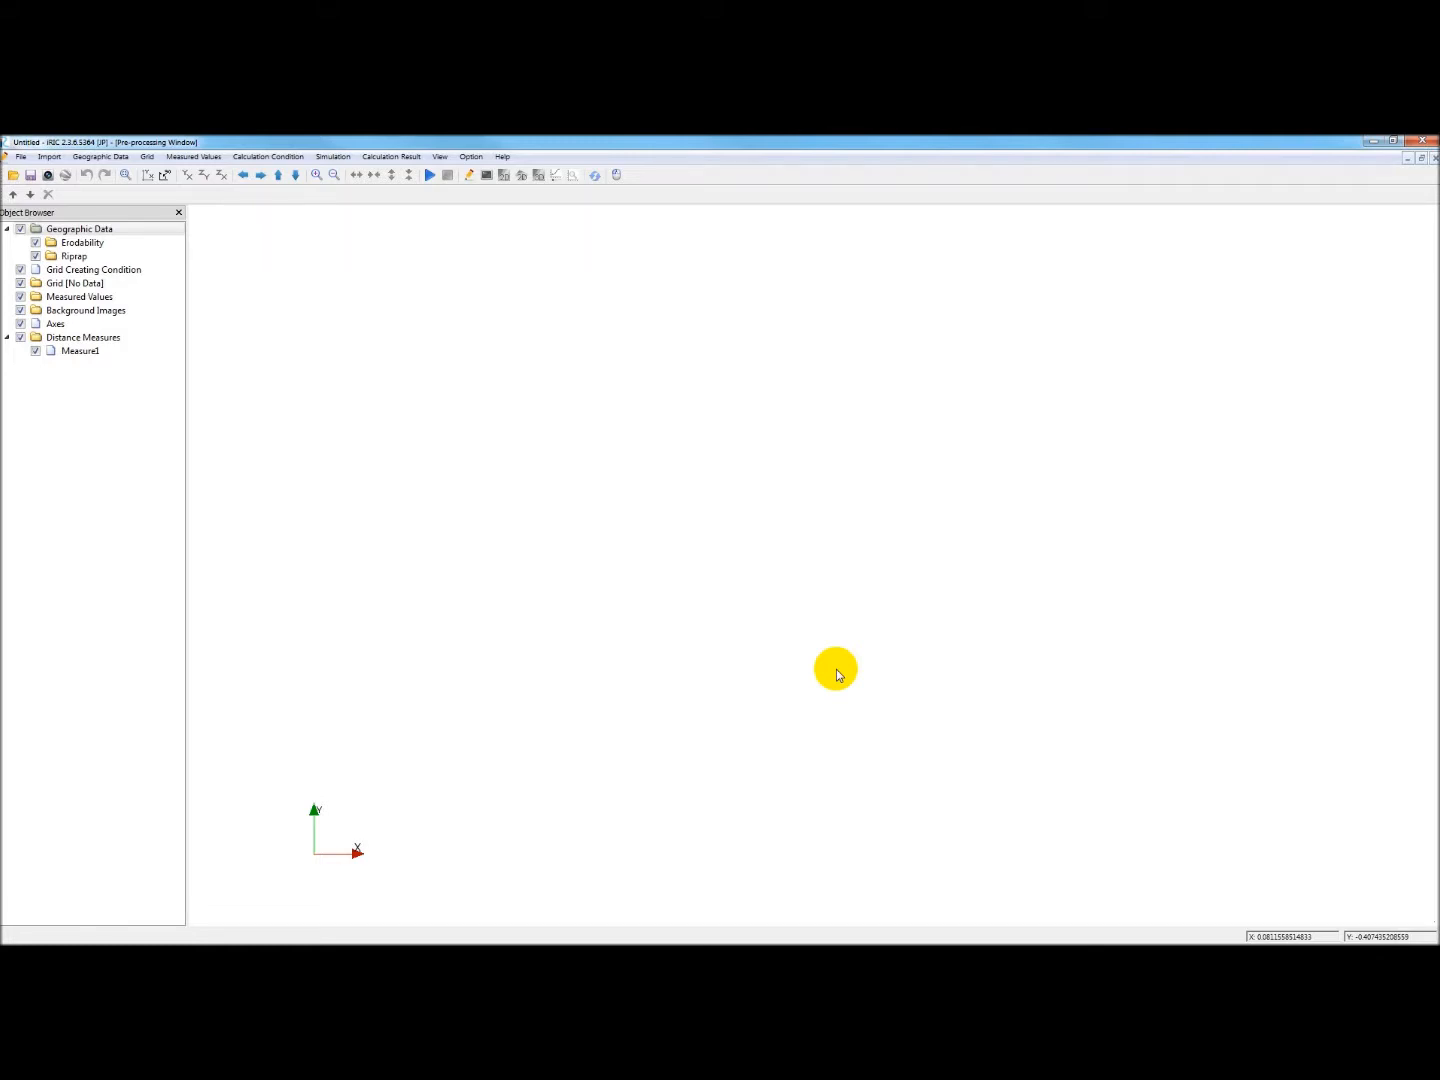
Step: Choose JP Grid Creator as the grid creating algorithm and set its input file type to KML file (*.kml)
left_click(148, 157)
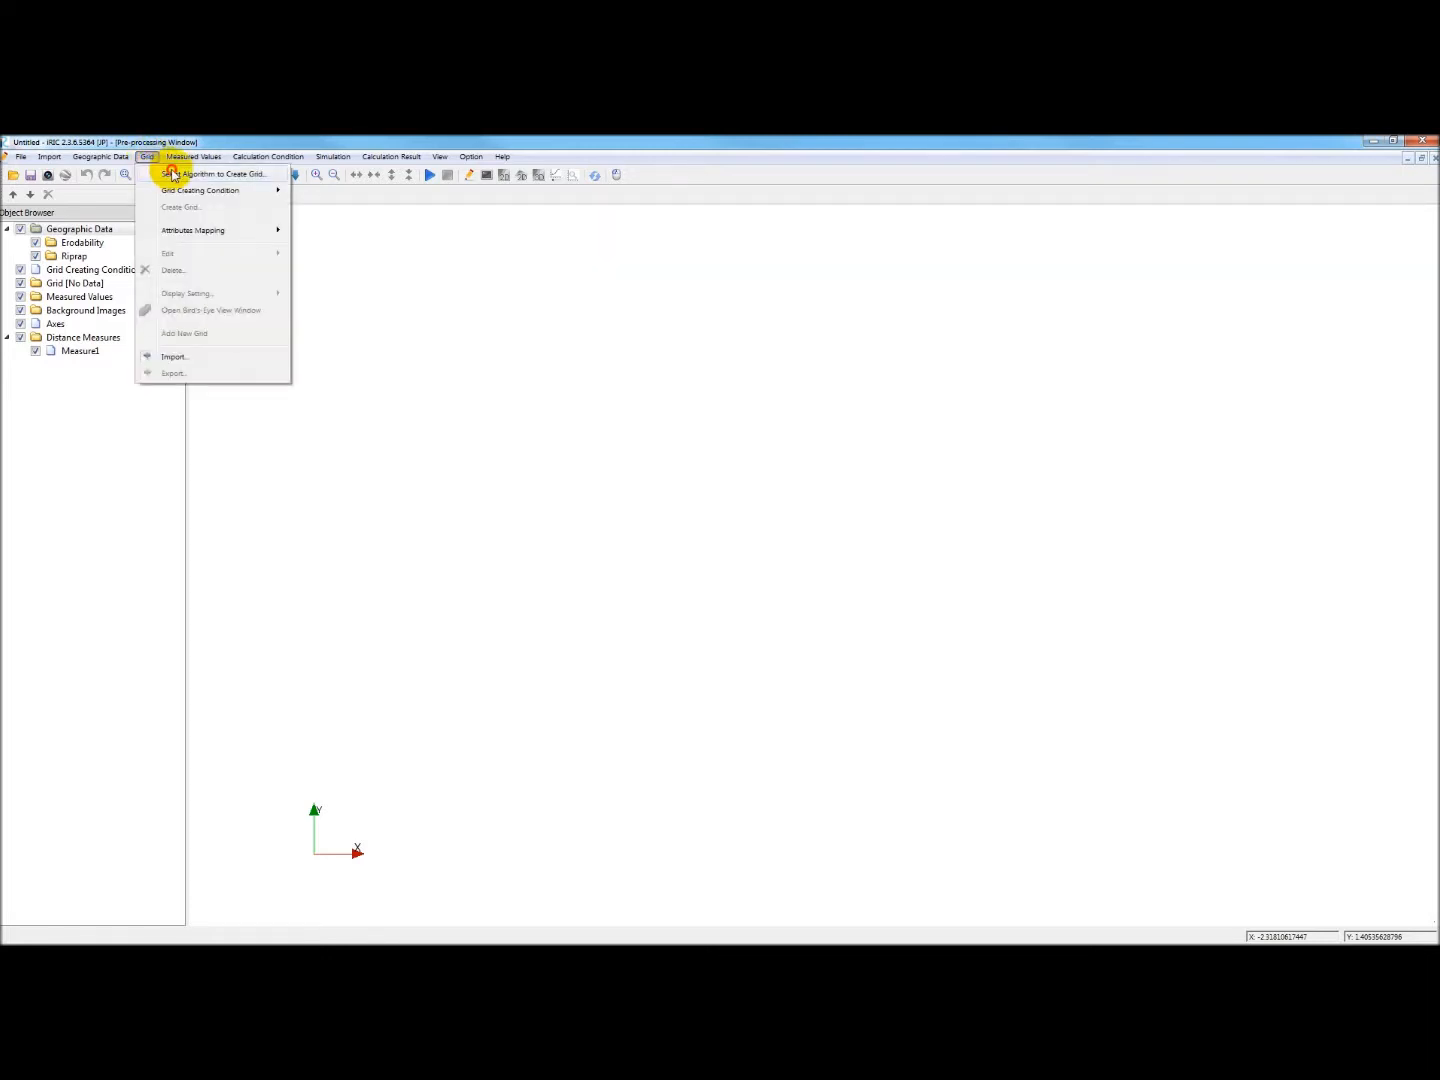
left_click(173, 175)
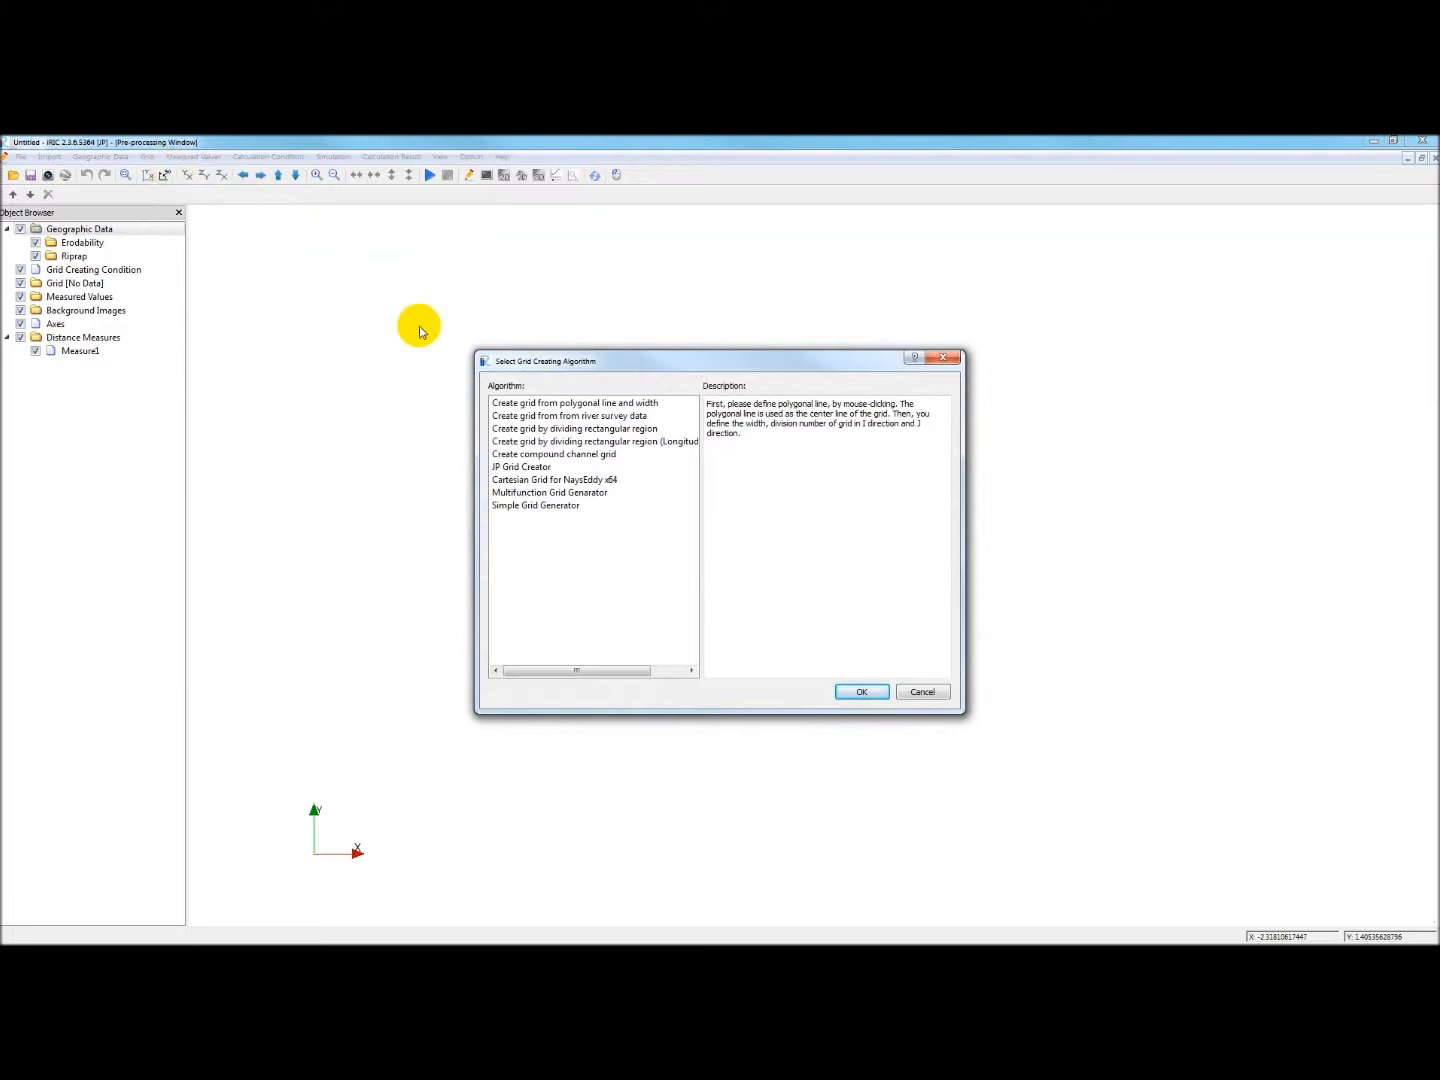
double_click(538, 468)
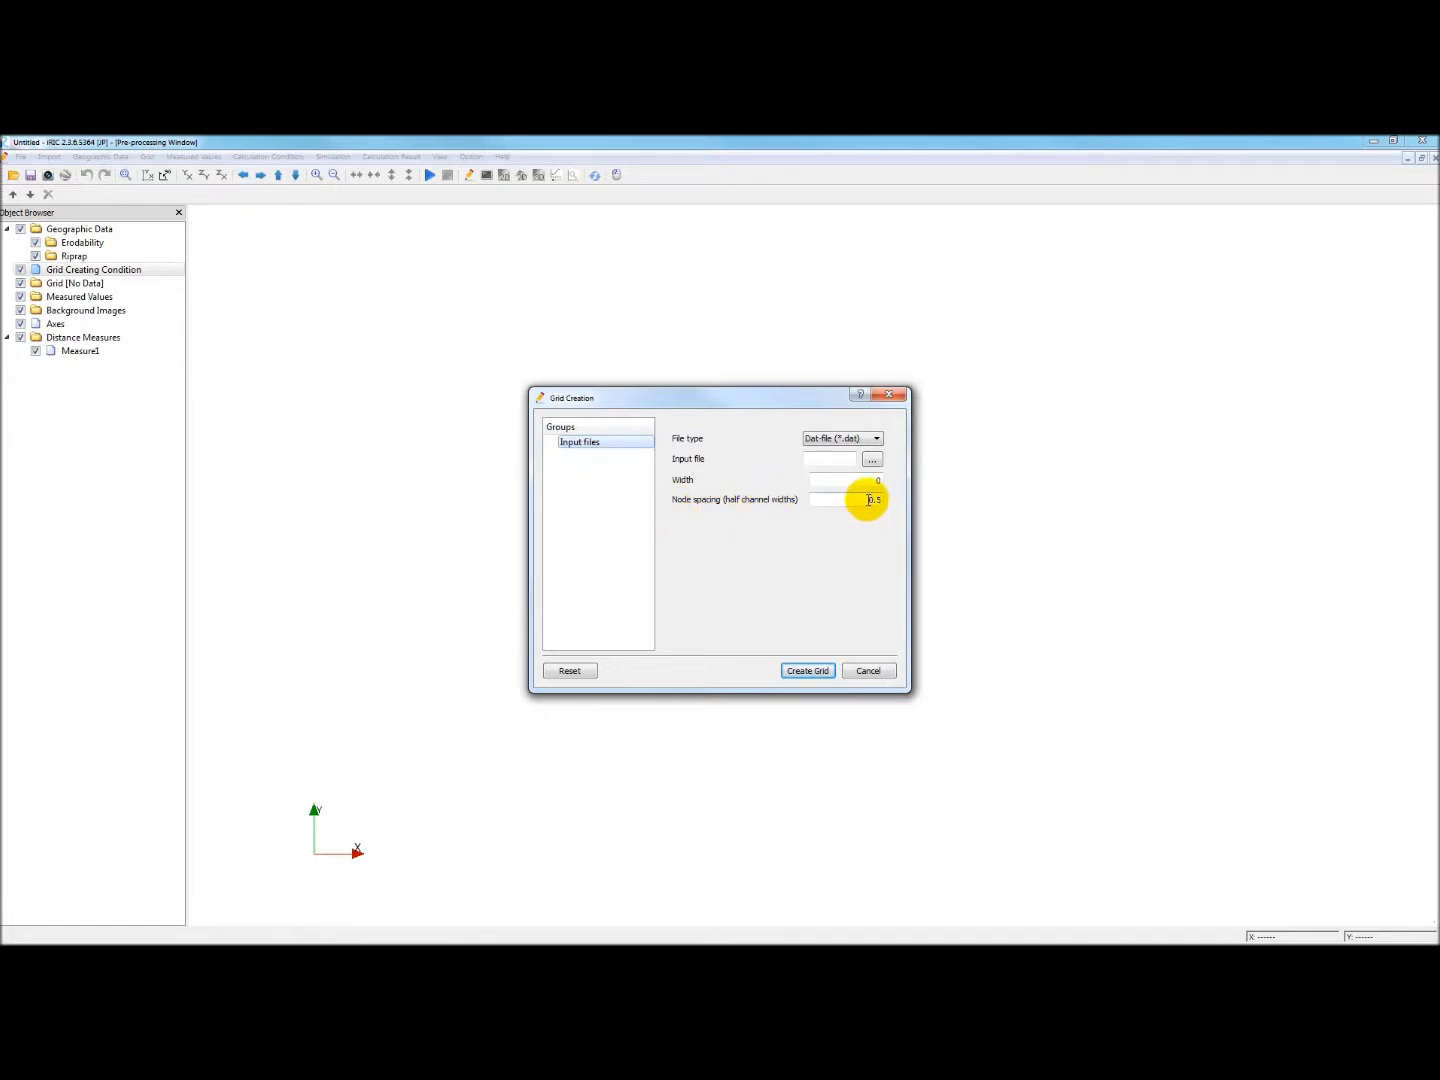
left_click(877, 439)
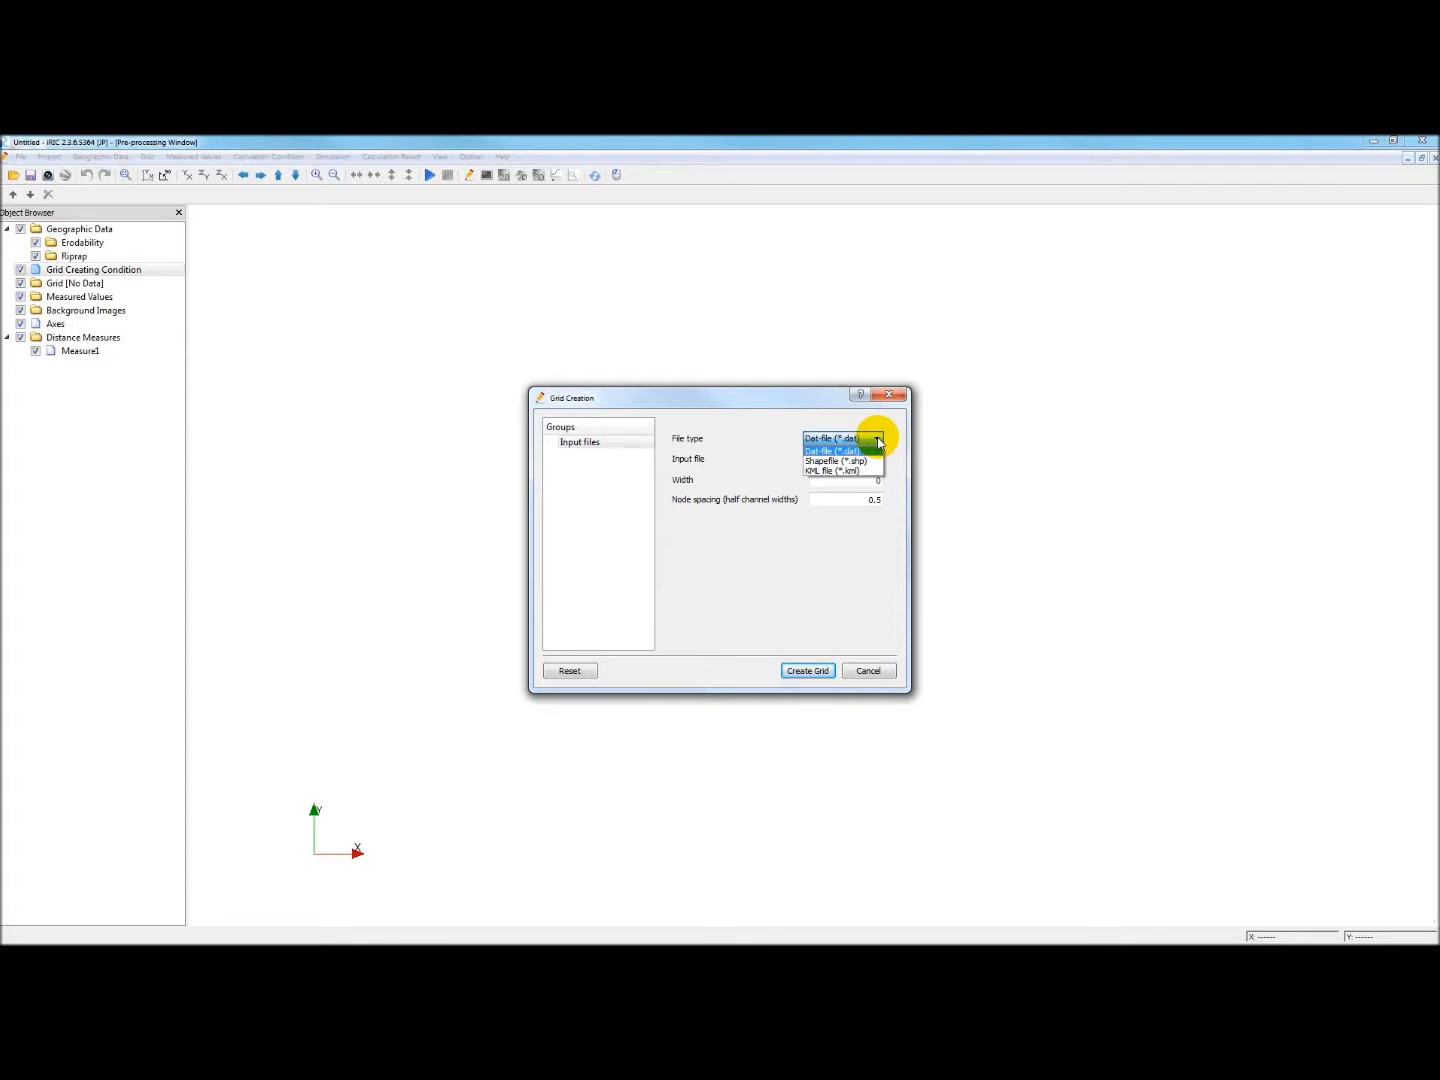
left_click(851, 472)
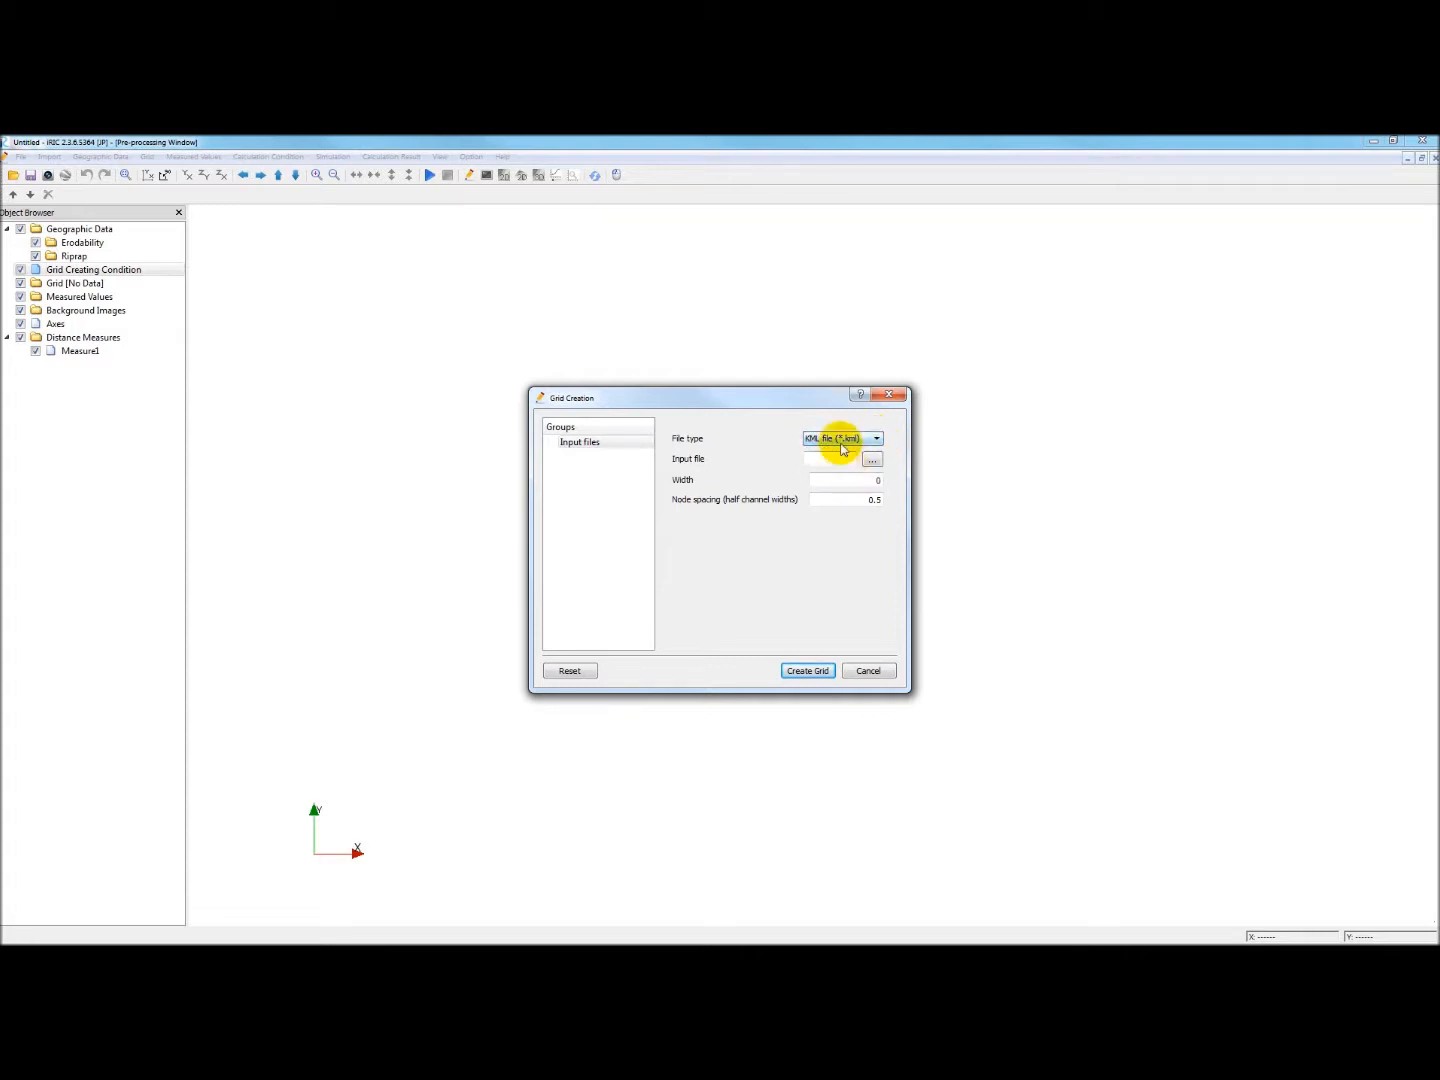
Step: Select SacOF2015a.kml from the SacOF2015a folder under iRIC_OF_test_case\Centerlines as the grid's input file
left_click(872, 459)
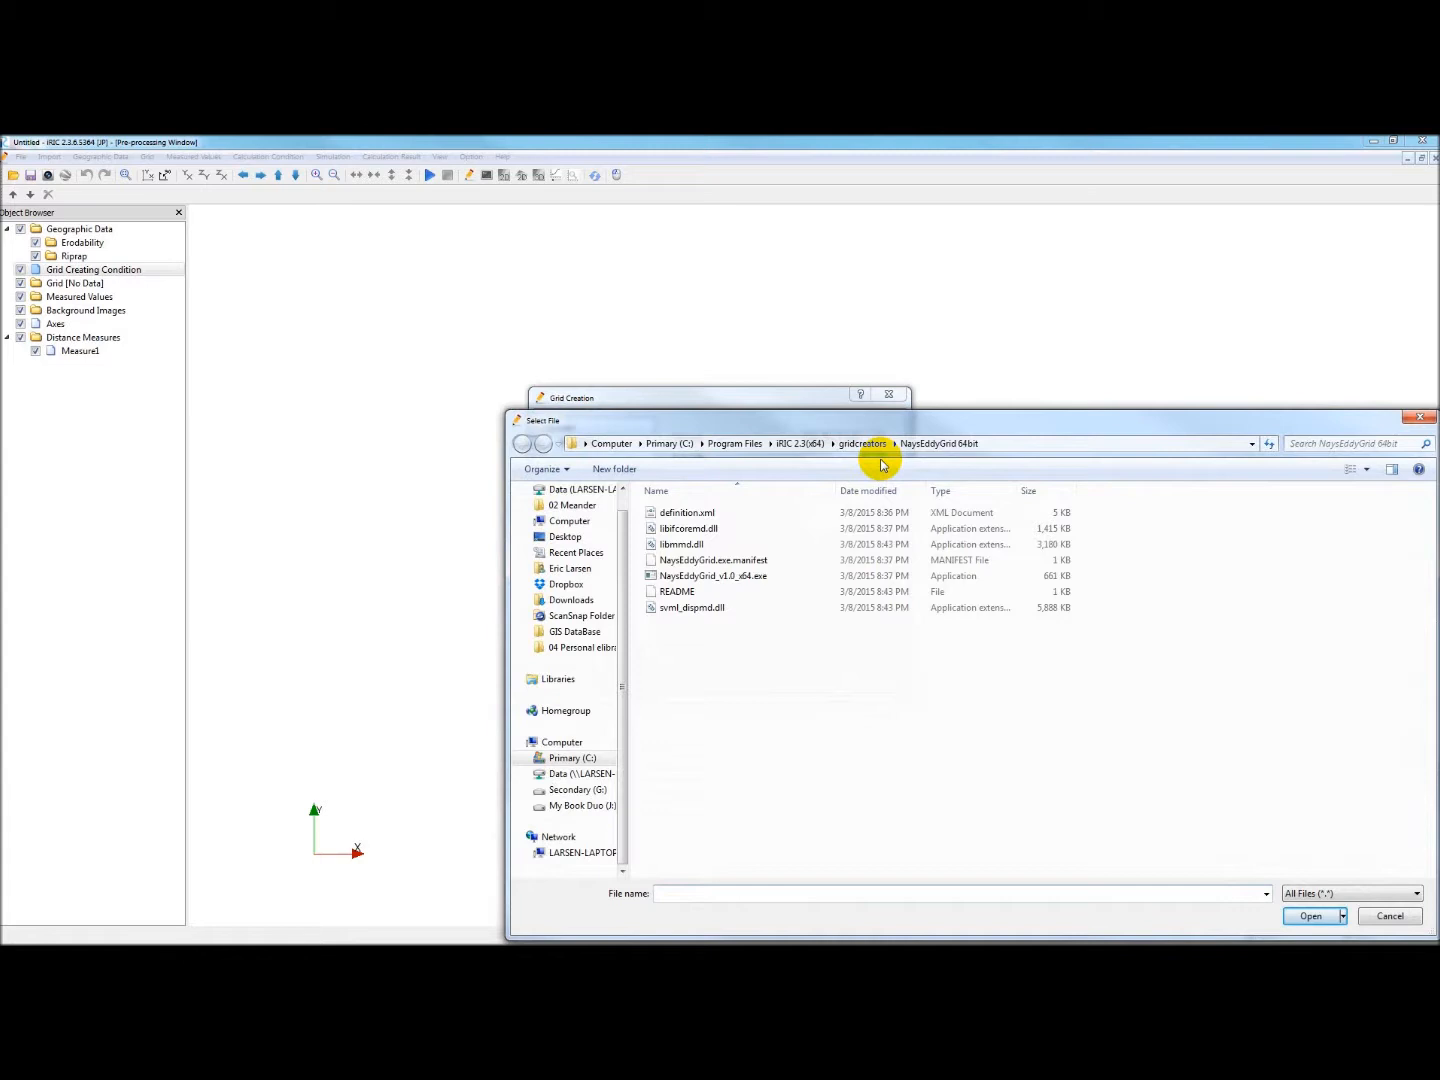
key("Escape")
left_click(872, 461)
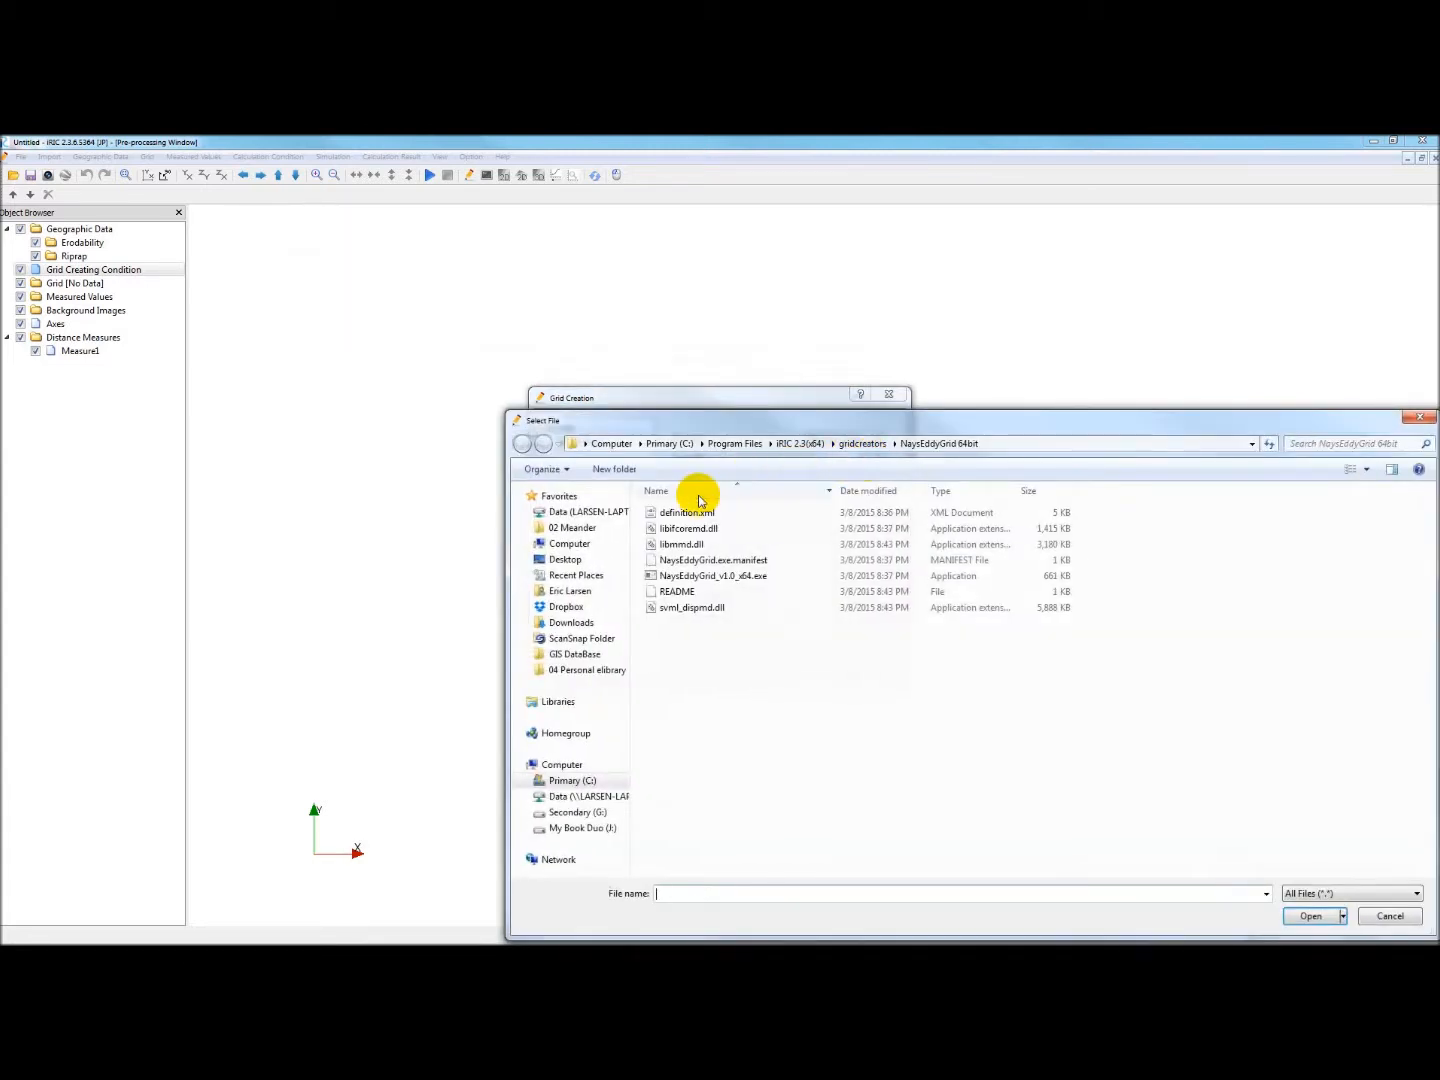
left_click(572, 526)
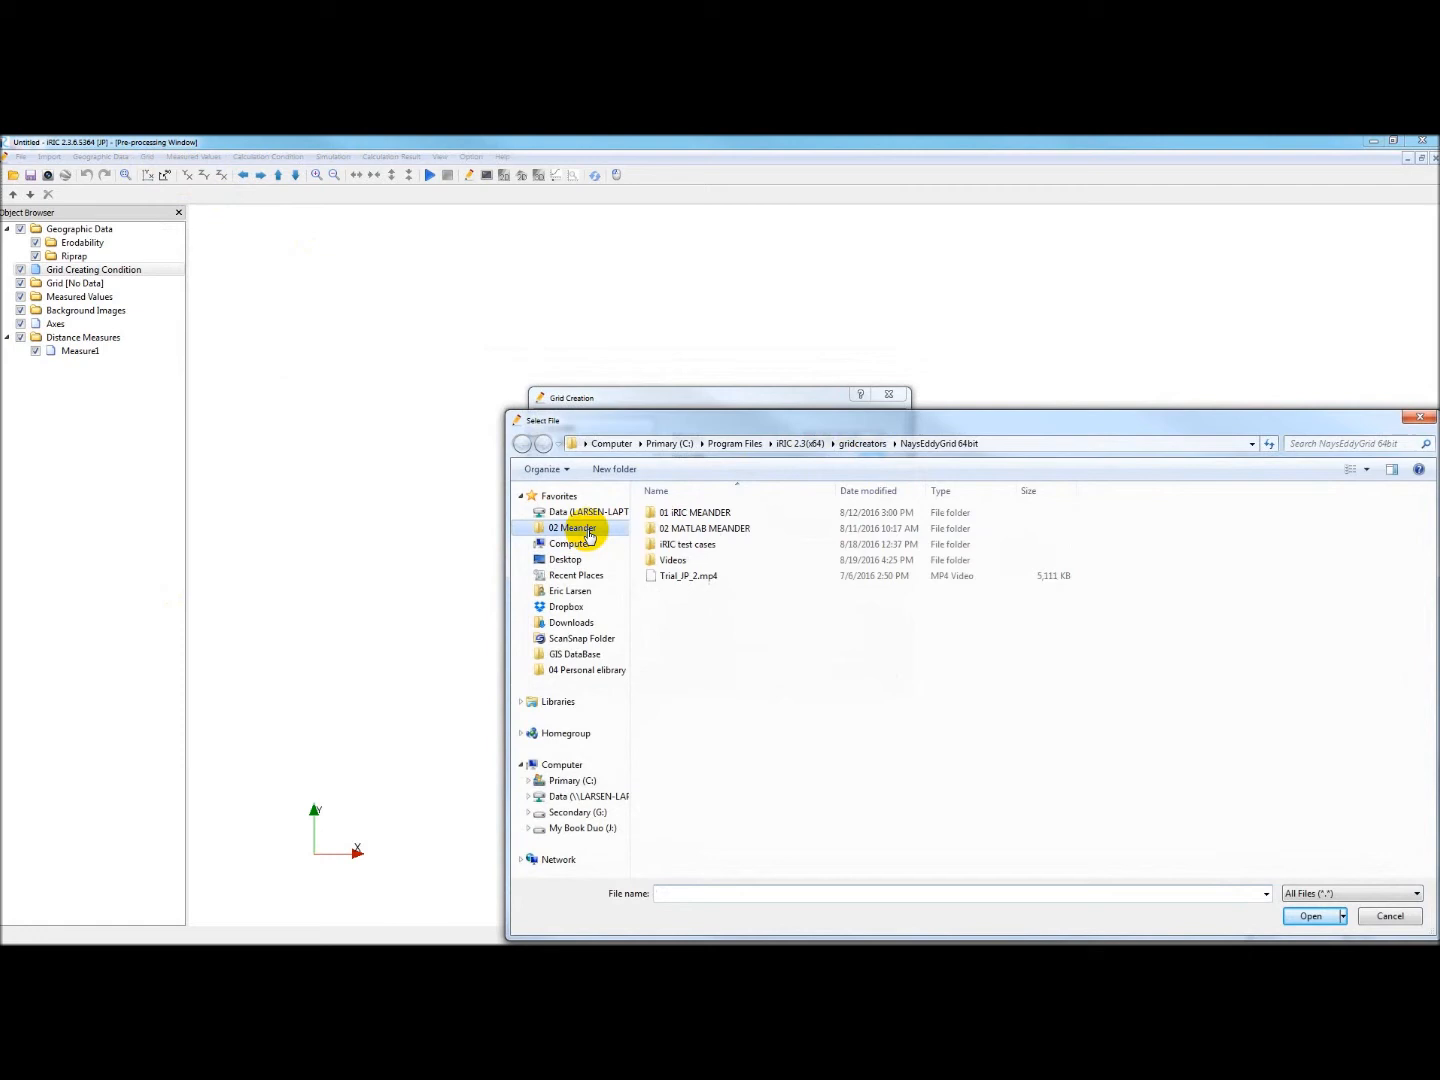
double_click(690, 545)
double_click(689, 514)
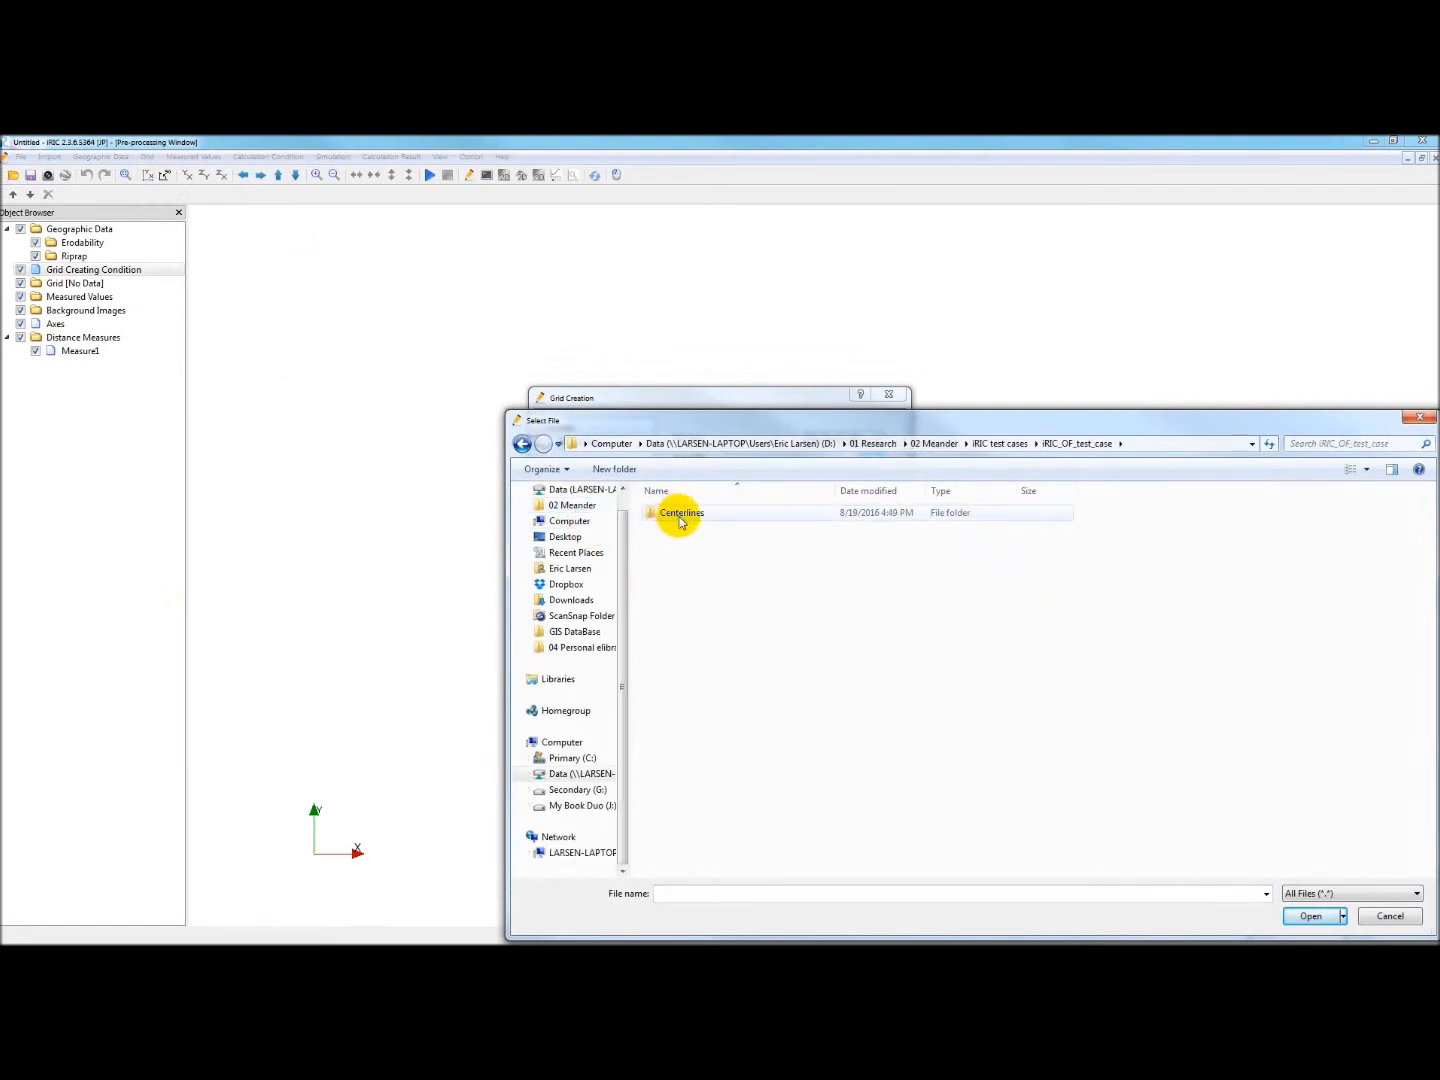
double_click(680, 518)
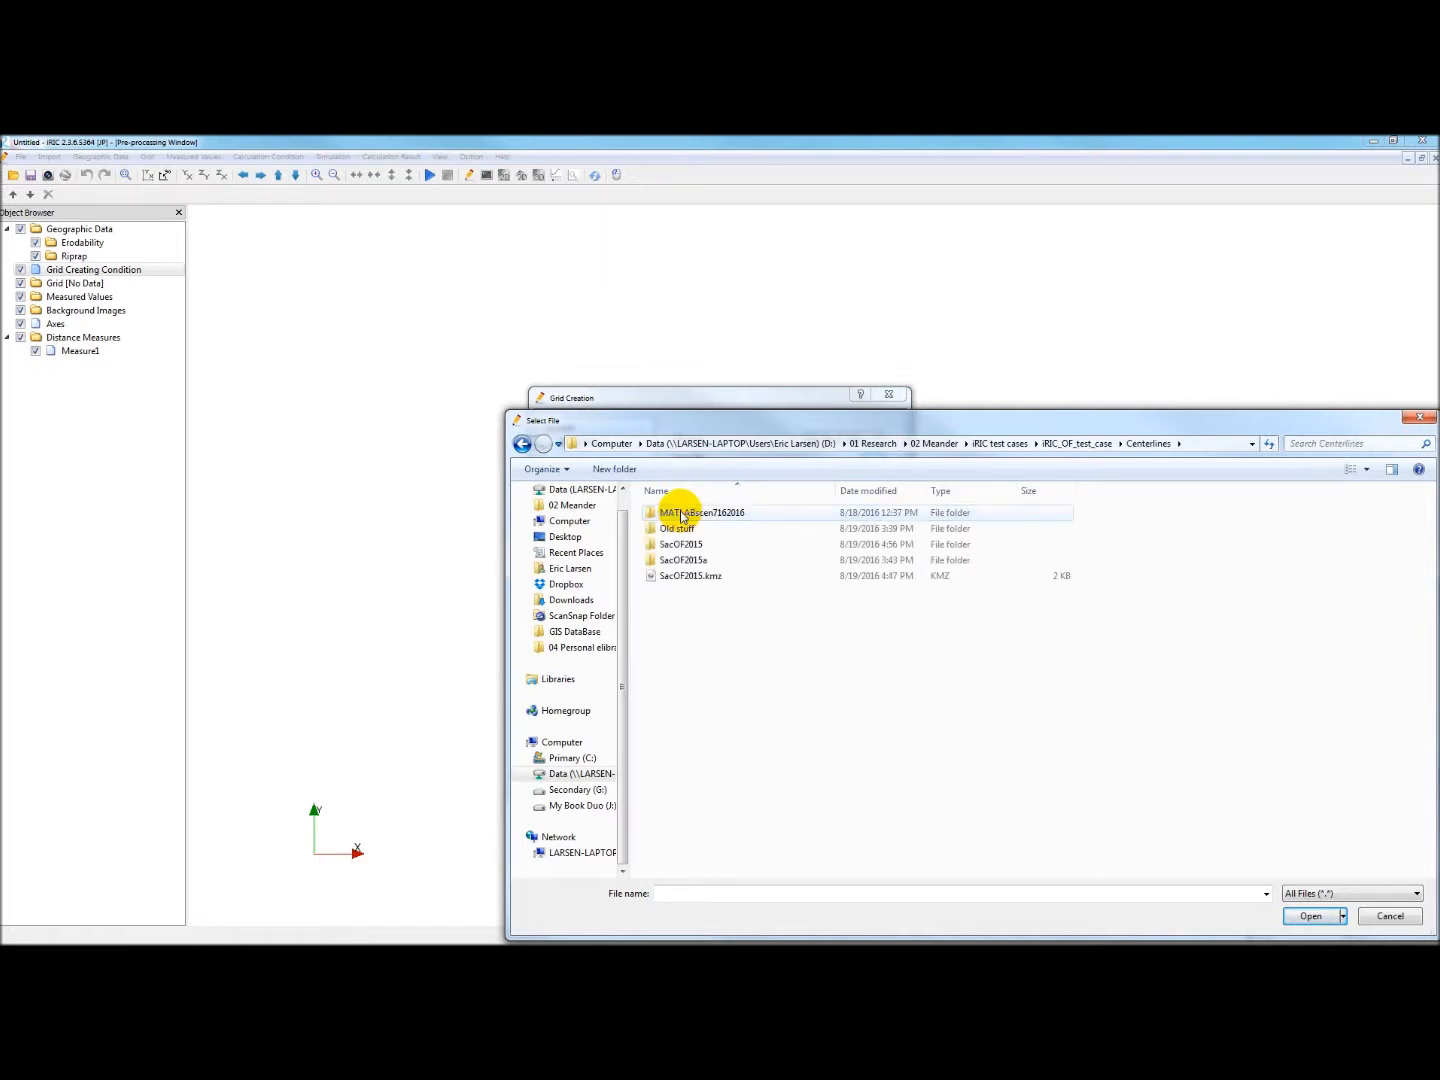
left_click(678, 563)
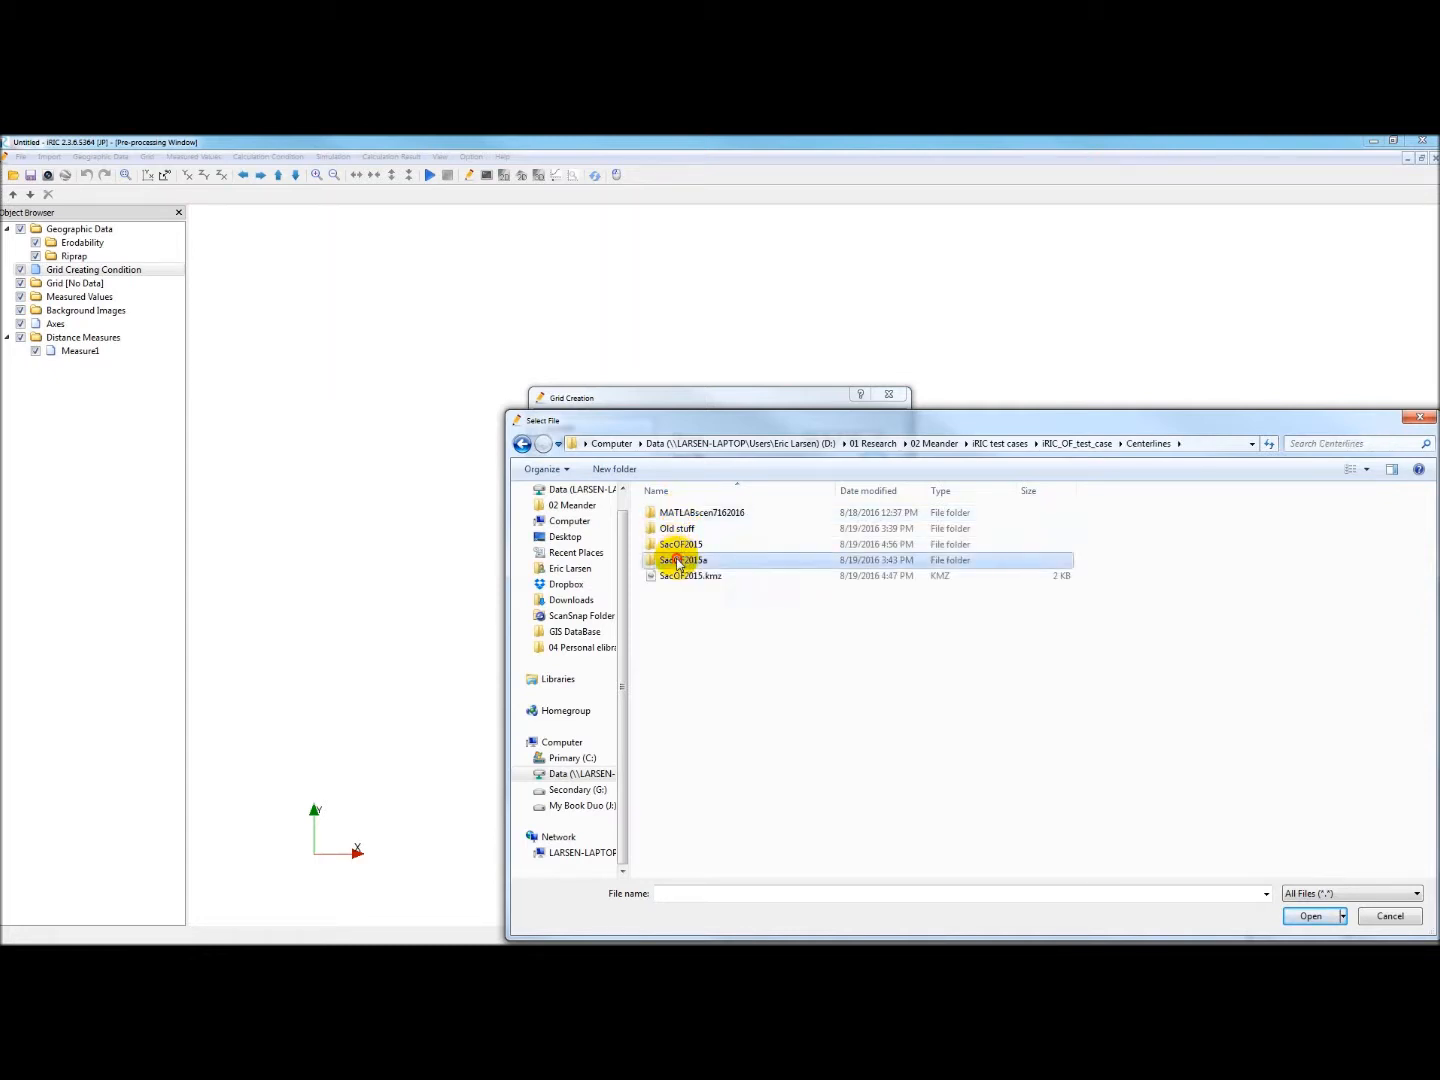
double_click(677, 562)
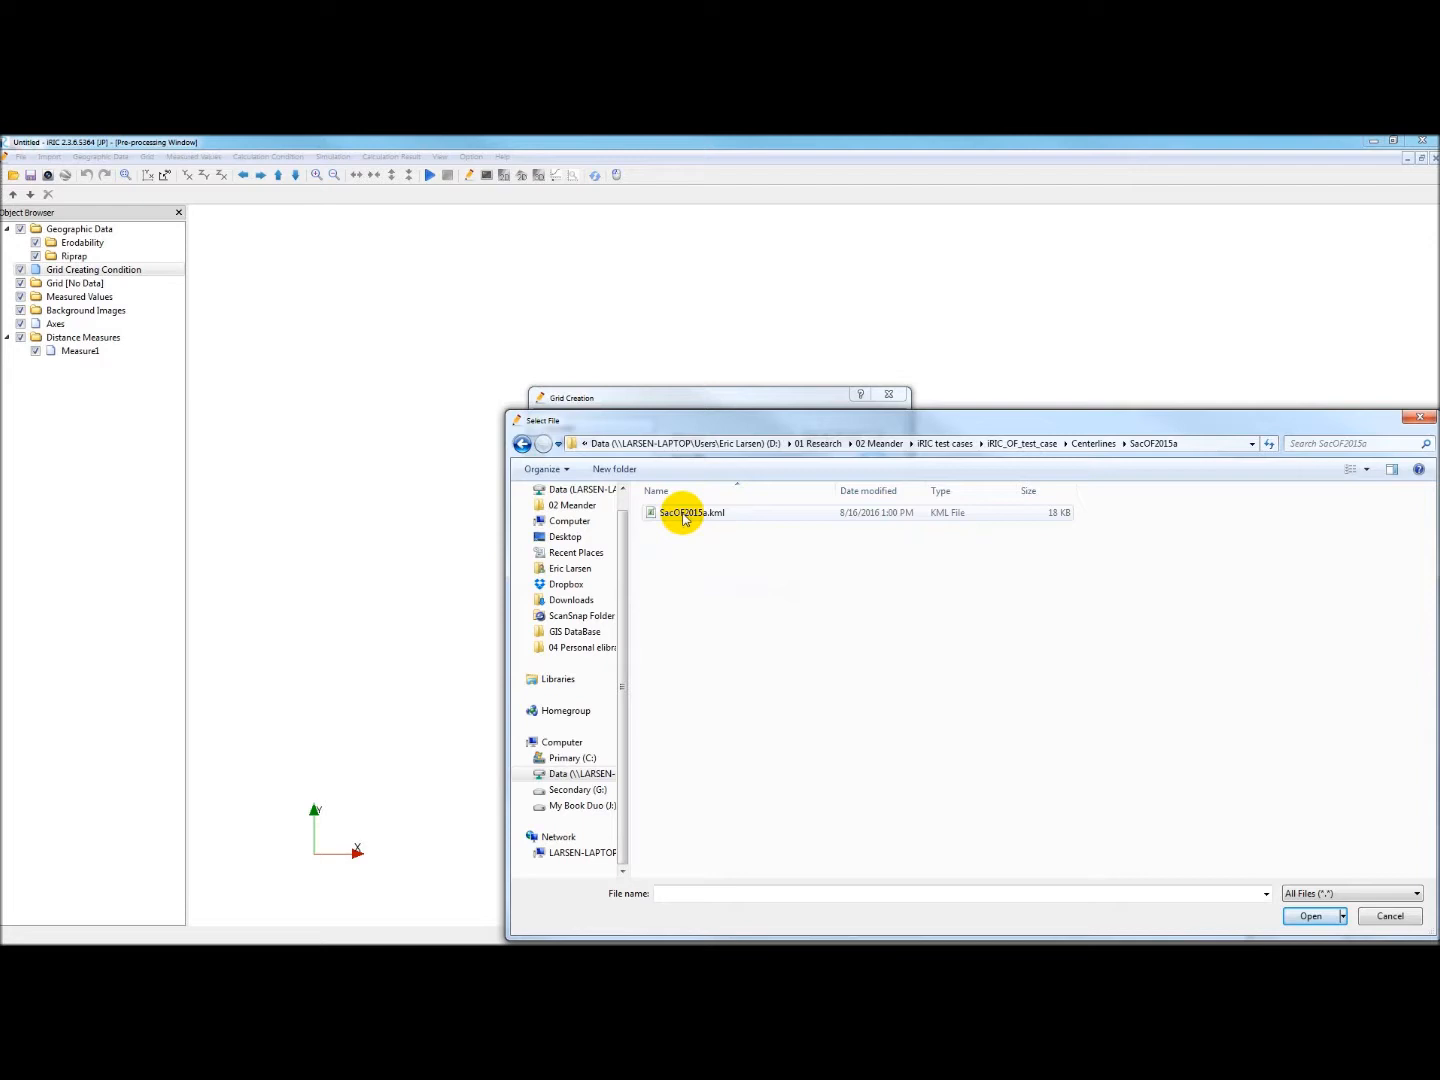
double_click(684, 514)
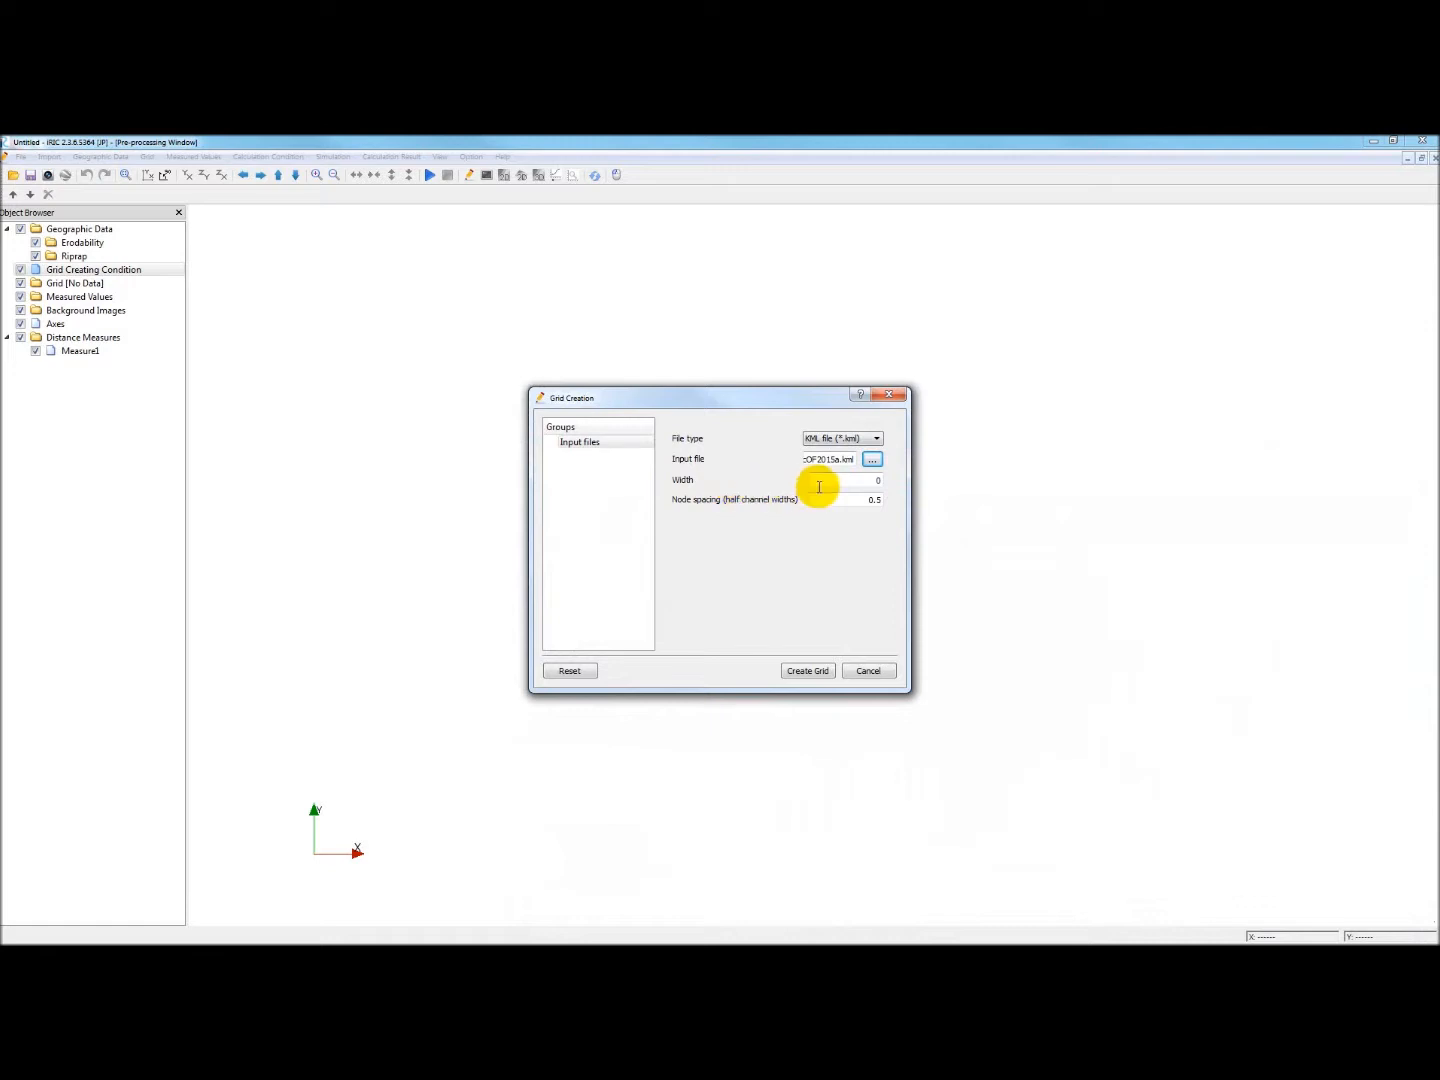
Step: Create the grid with a channel width of 232 and map the geographic data to the grid attributes
left_click(878, 481)
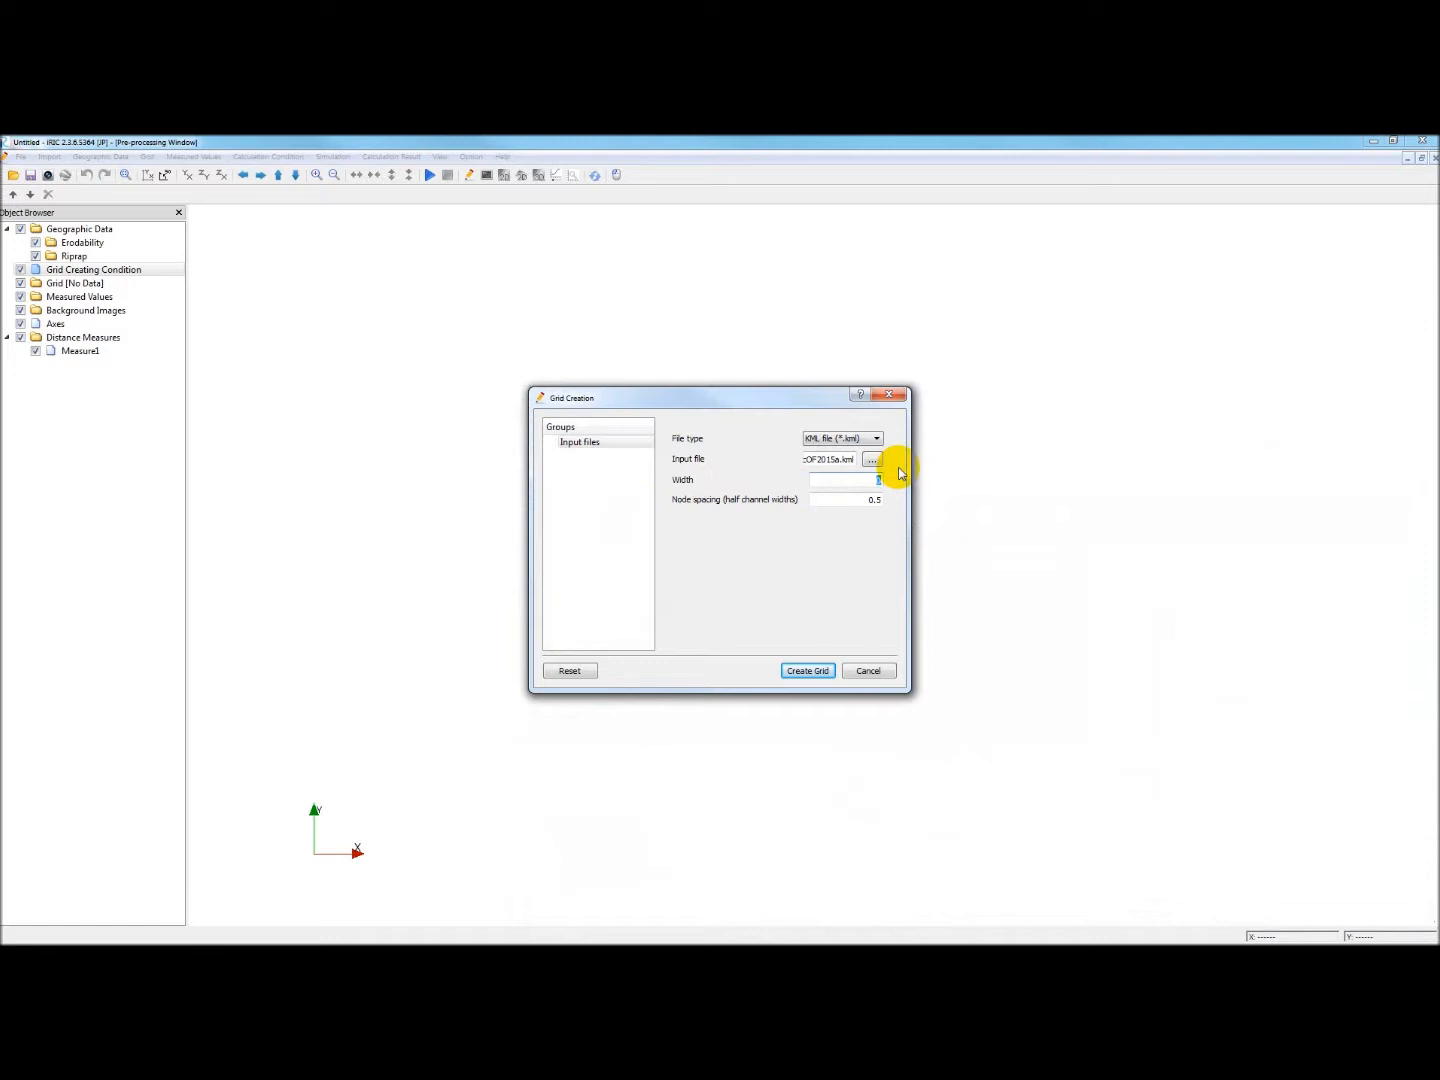
type("232")
left_click(806, 670)
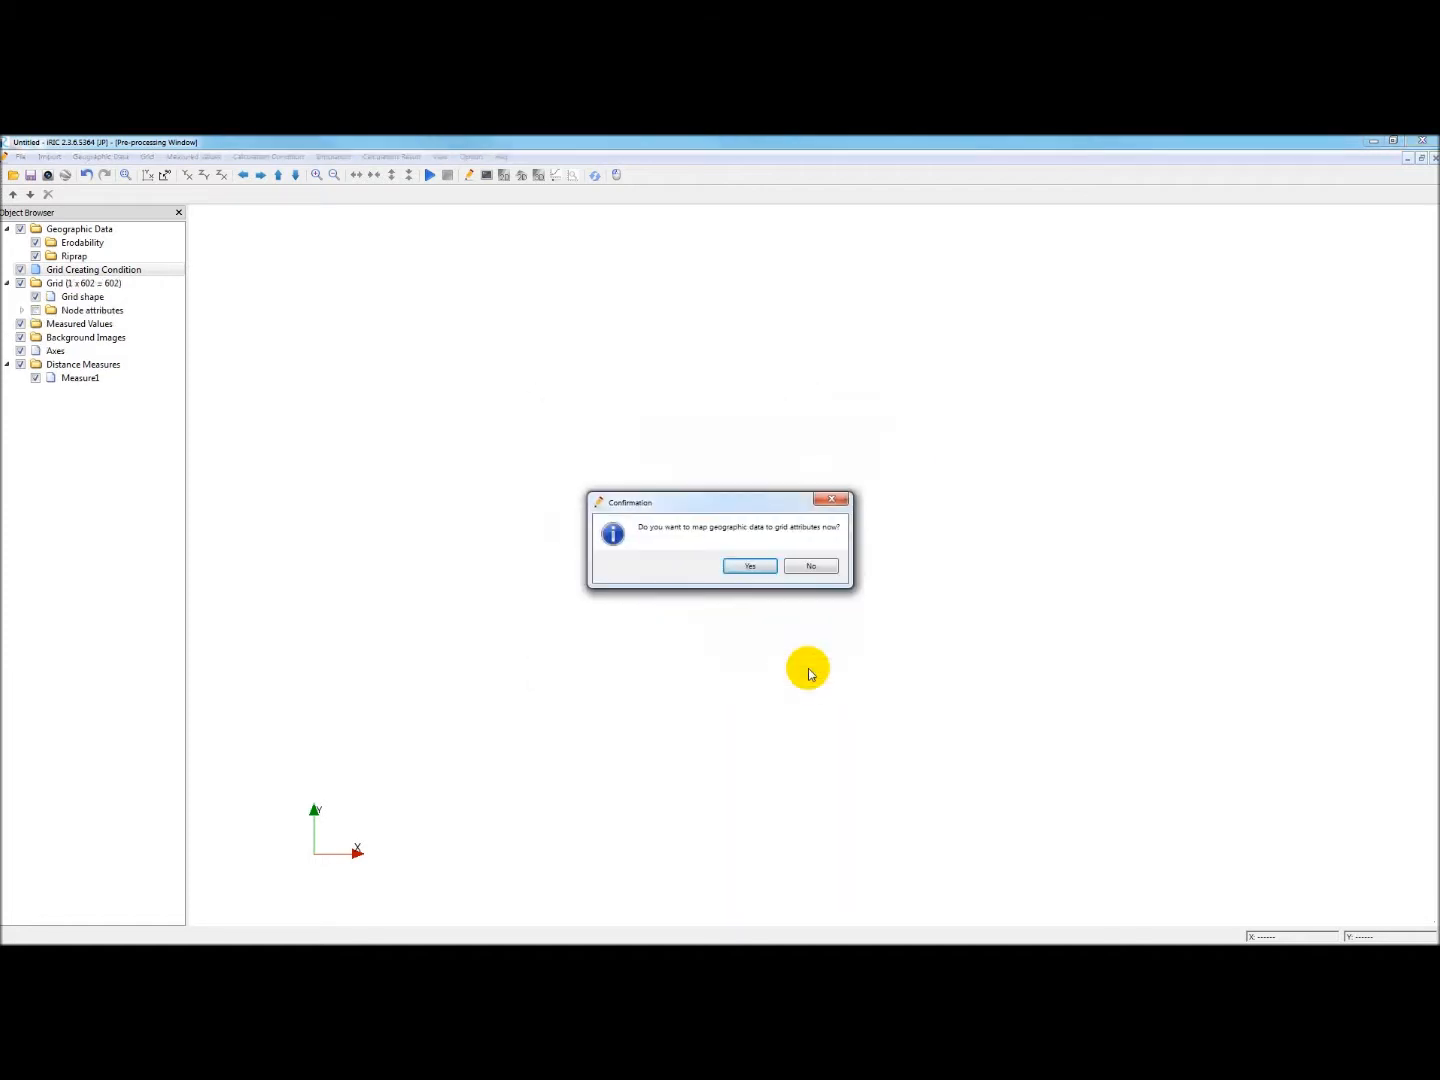
left_click(755, 568)
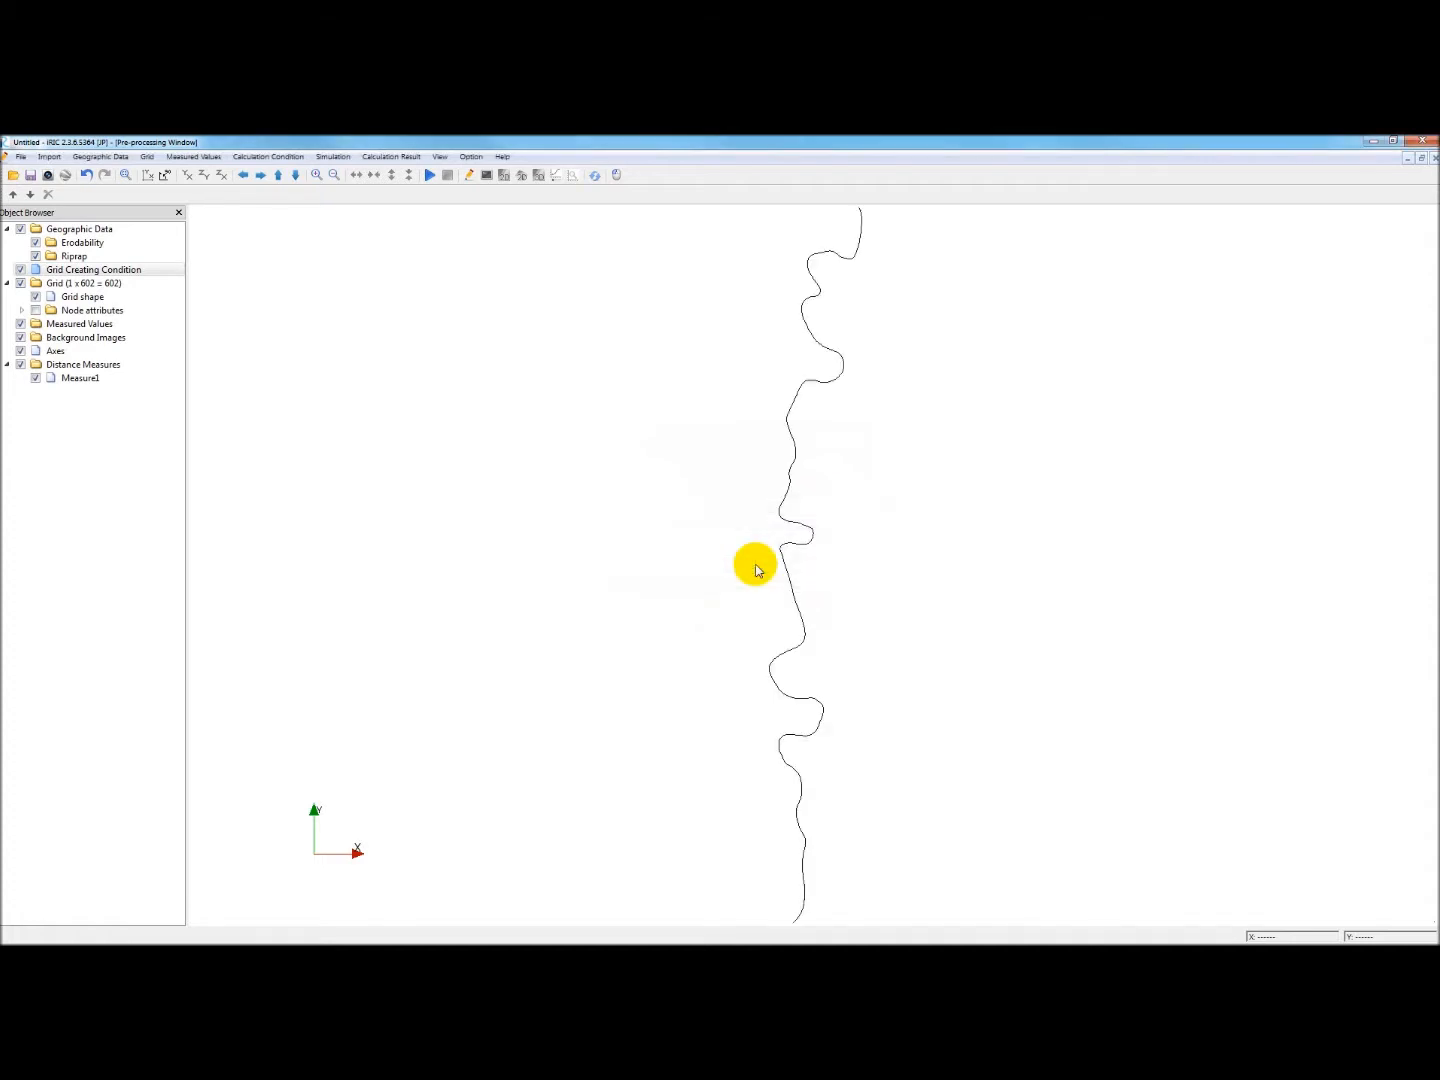